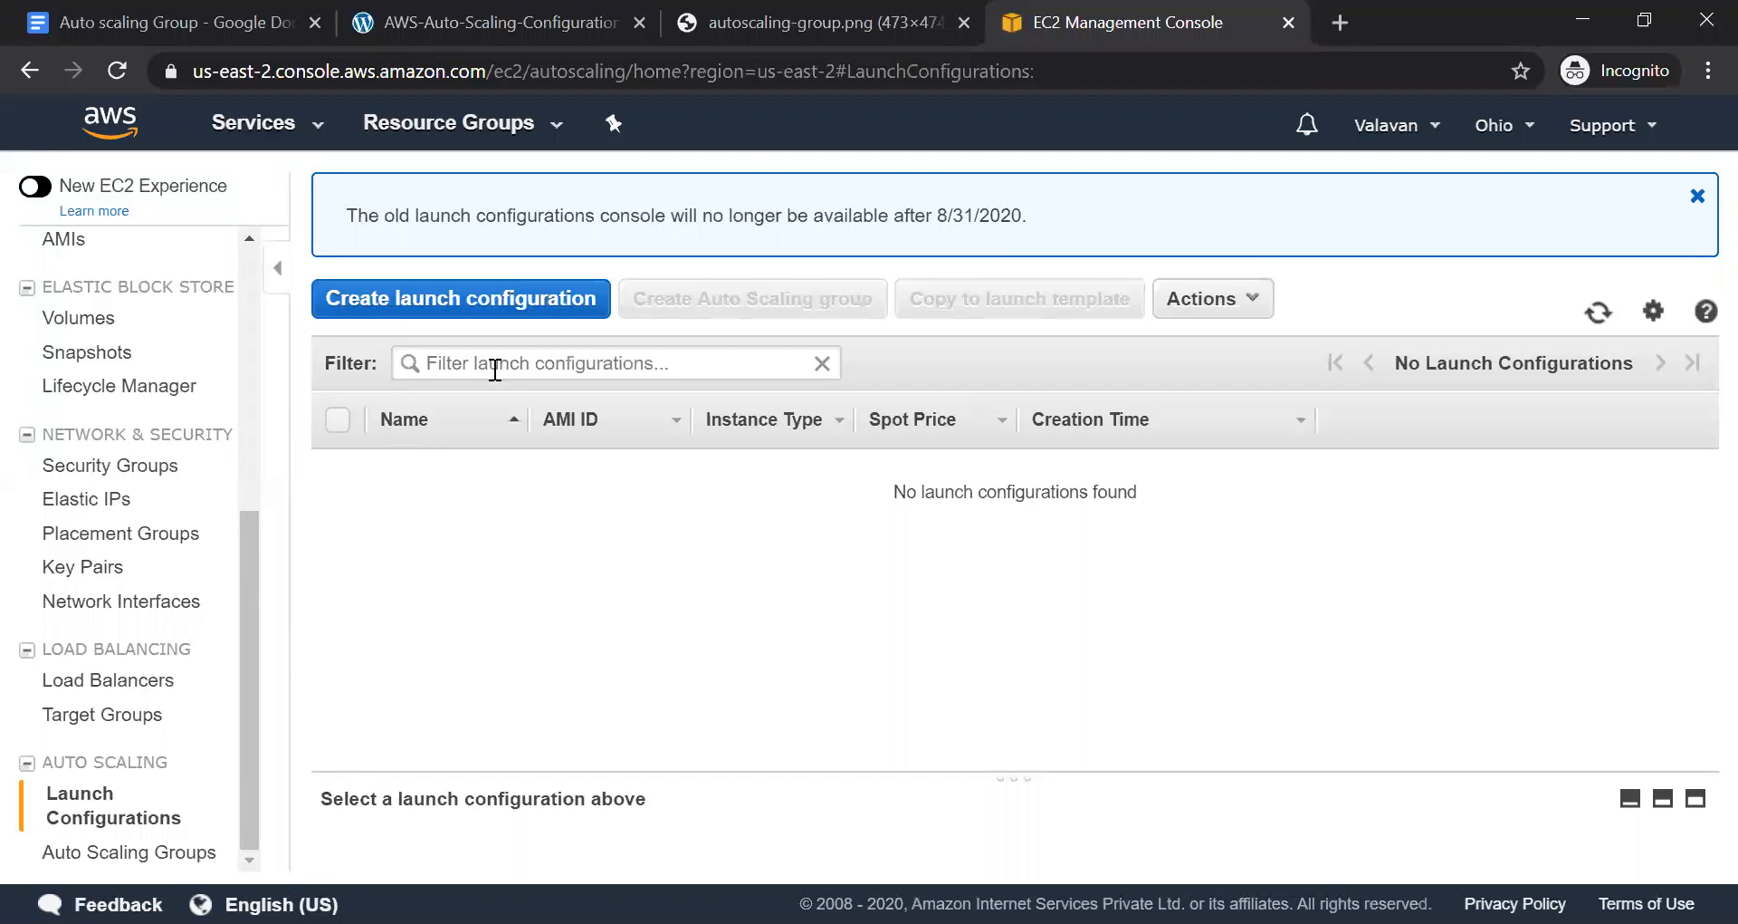
Start a new launch configuration using Amazon Linux 2 AMI (HVM), SSD Volume Type, with the t2.micro instance type
{"action": "left_click", "coordinate": [409, 301]}
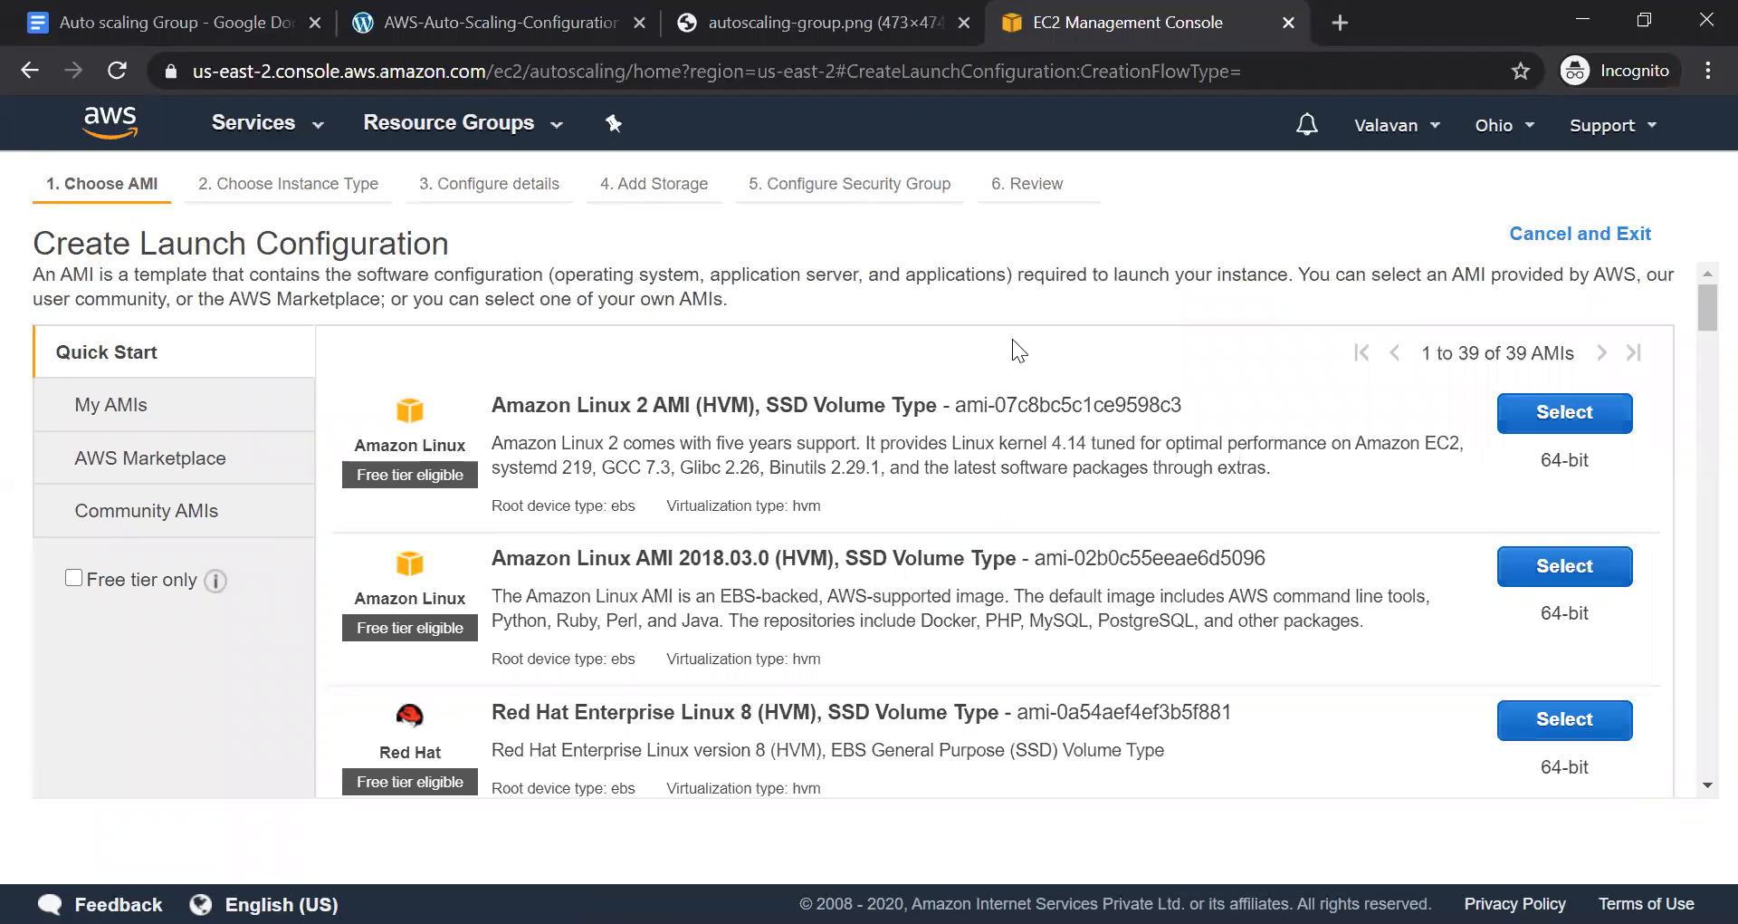
{"action": "left_click", "coordinate": [1545, 413]}
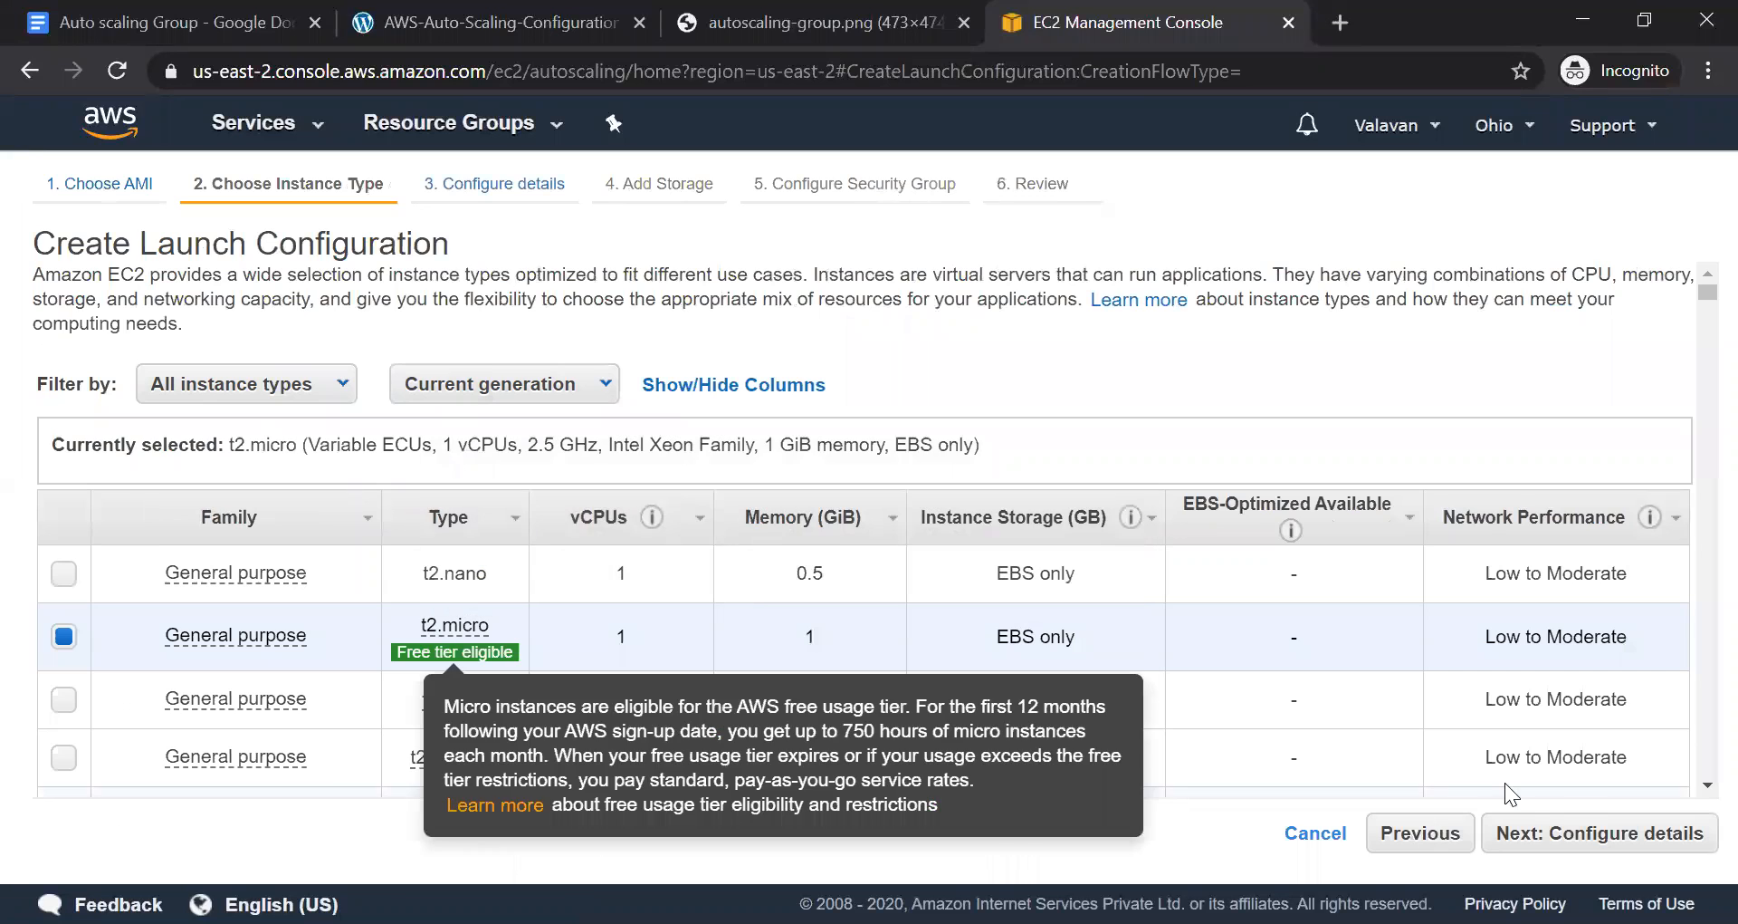
{"action": "left_click", "coordinate": [1591, 831]}
Name the launch configuration LC-Demo and keep the IAM role set to None
{"action": "left_click", "coordinate": [701, 280]}
{"action": "type", "text": "L"}
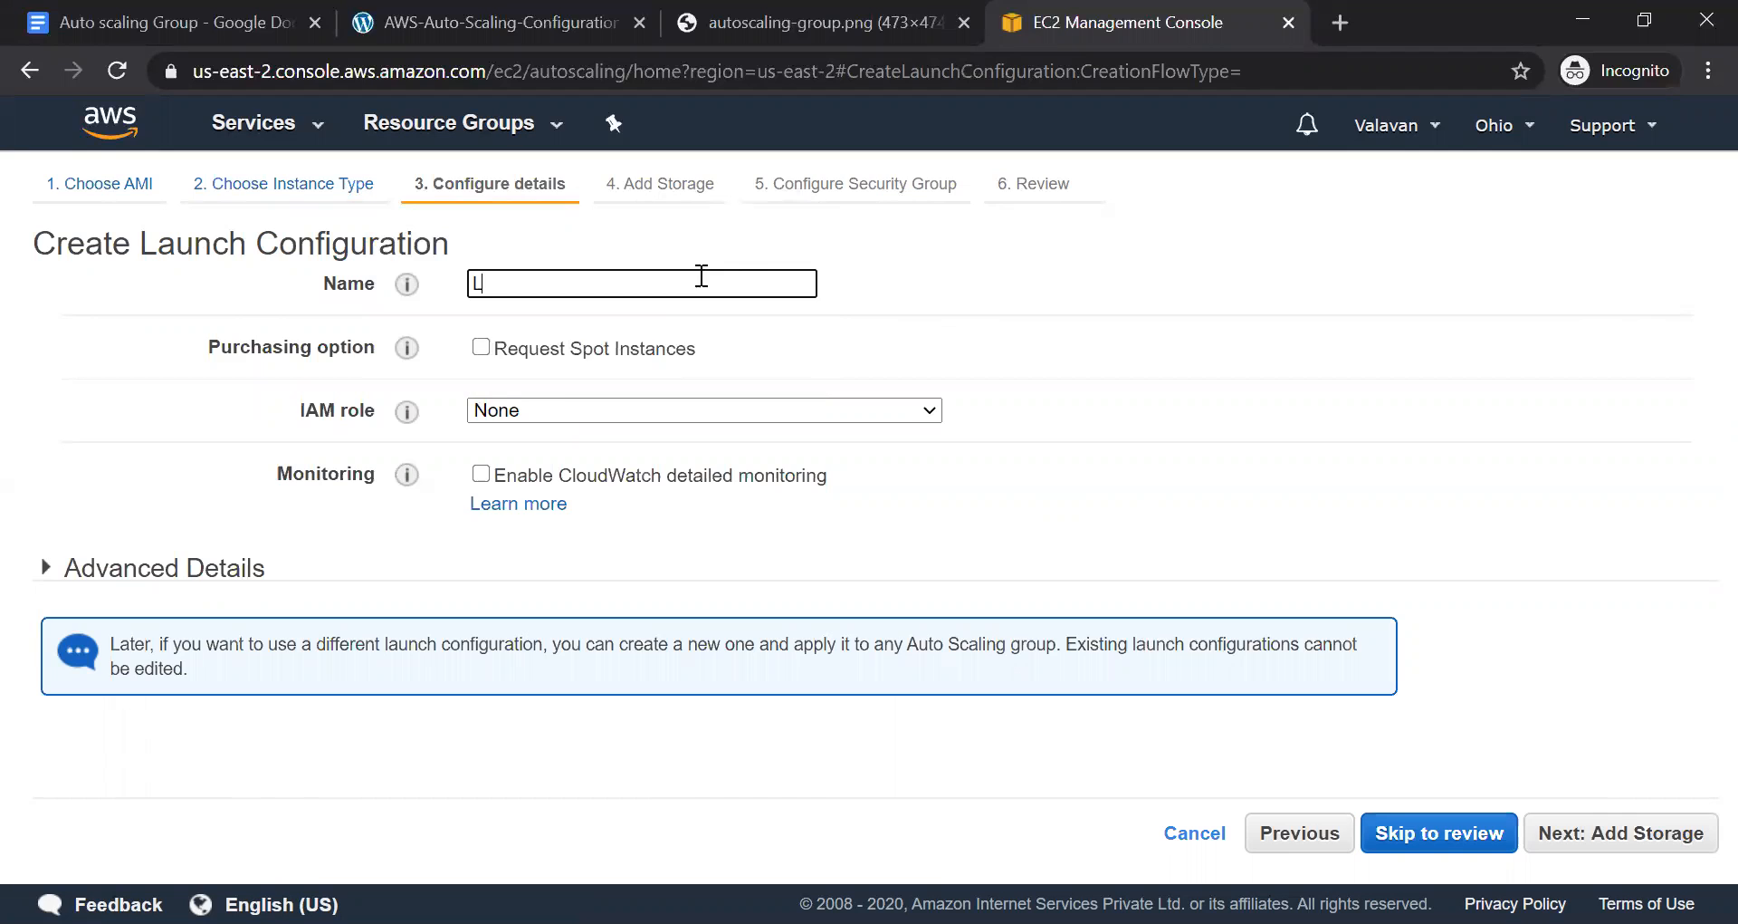
{"action": "type", "text": "C-Demo"}
{"action": "left_click", "coordinate": [527, 409]}
{"action": "left_click", "coordinate": [518, 413]}
{"action": "left_click", "coordinate": [523, 411]}
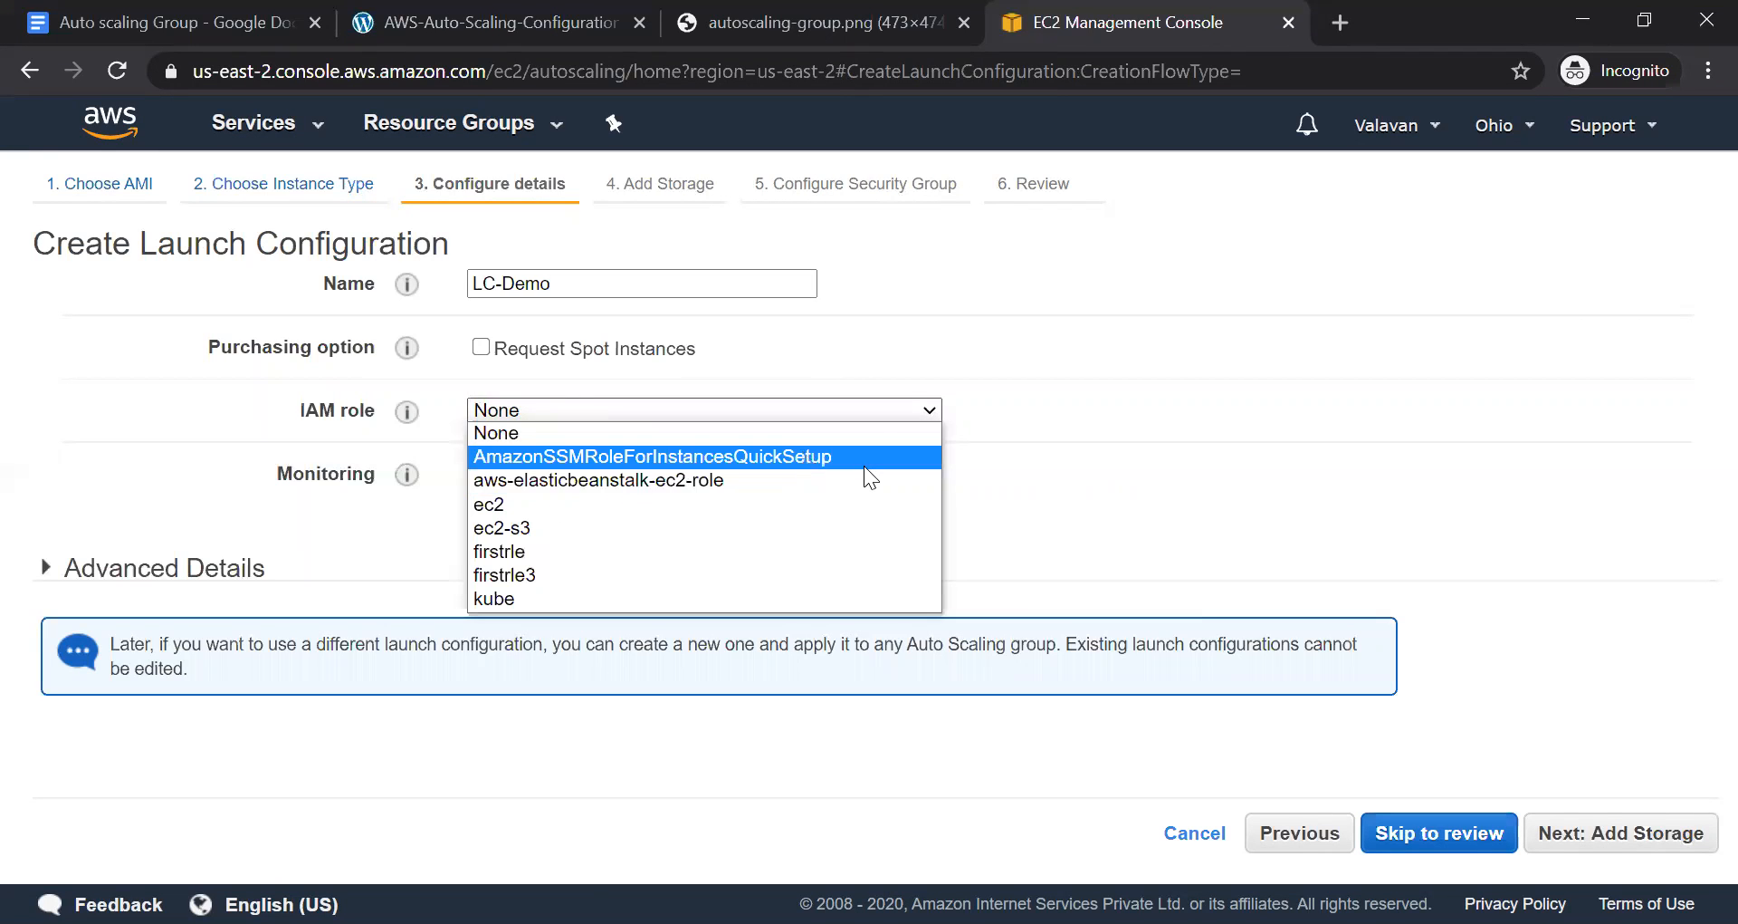
{"action": "left_click", "coordinate": [1286, 565]}
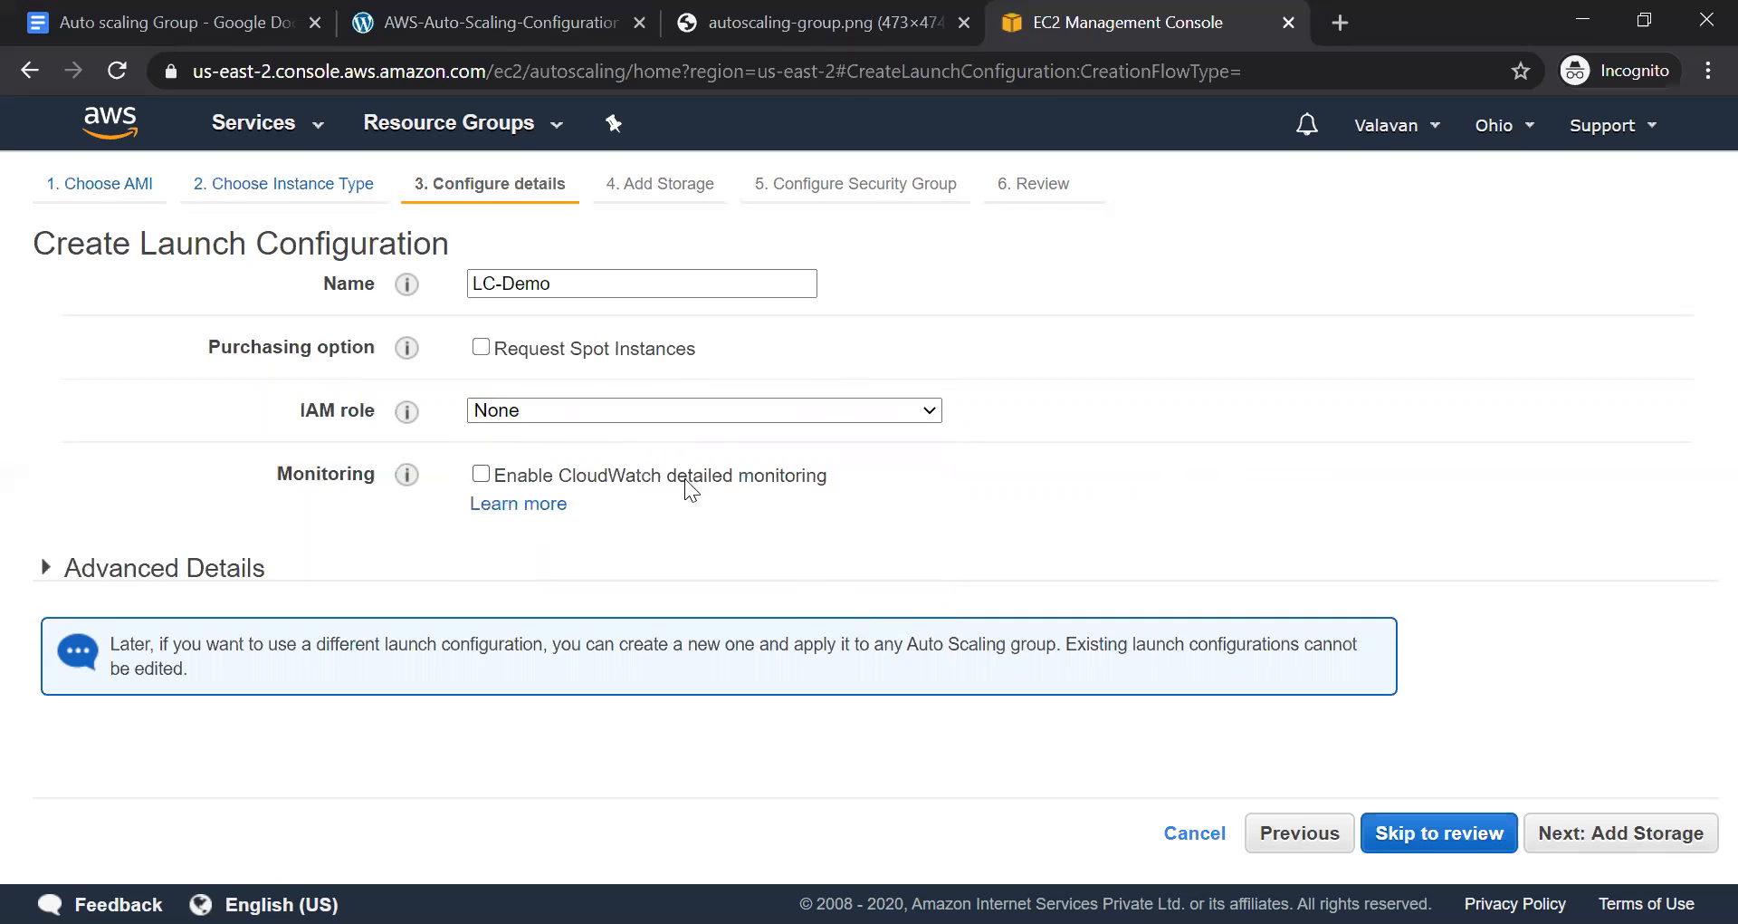
Expand the advanced details, keep the monitoring, user data and IP address defaults, and continue to the storage settings
{"action": "left_click", "coordinate": [480, 473]}
{"action": "left_click", "coordinate": [553, 478]}
{"action": "left_click", "coordinate": [181, 568]}
{"action": "scroll", "coordinate": [716, 578], "scroll_direction": "down", "scroll_amount": 3}
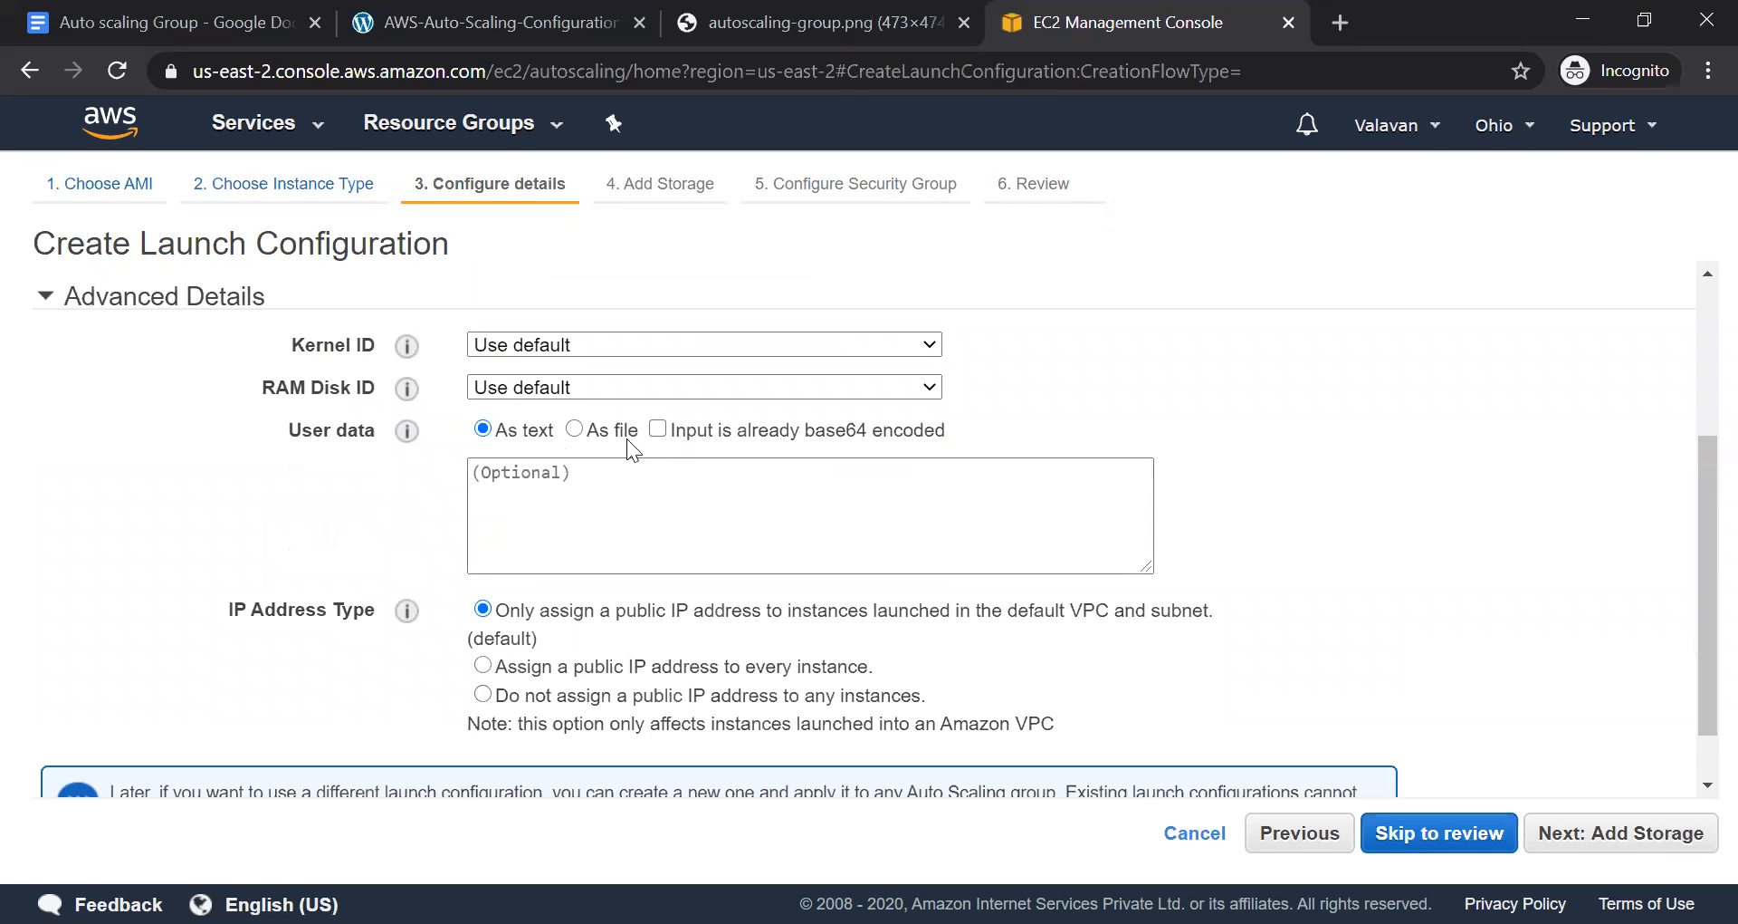
{"action": "left_click", "coordinate": [544, 480]}
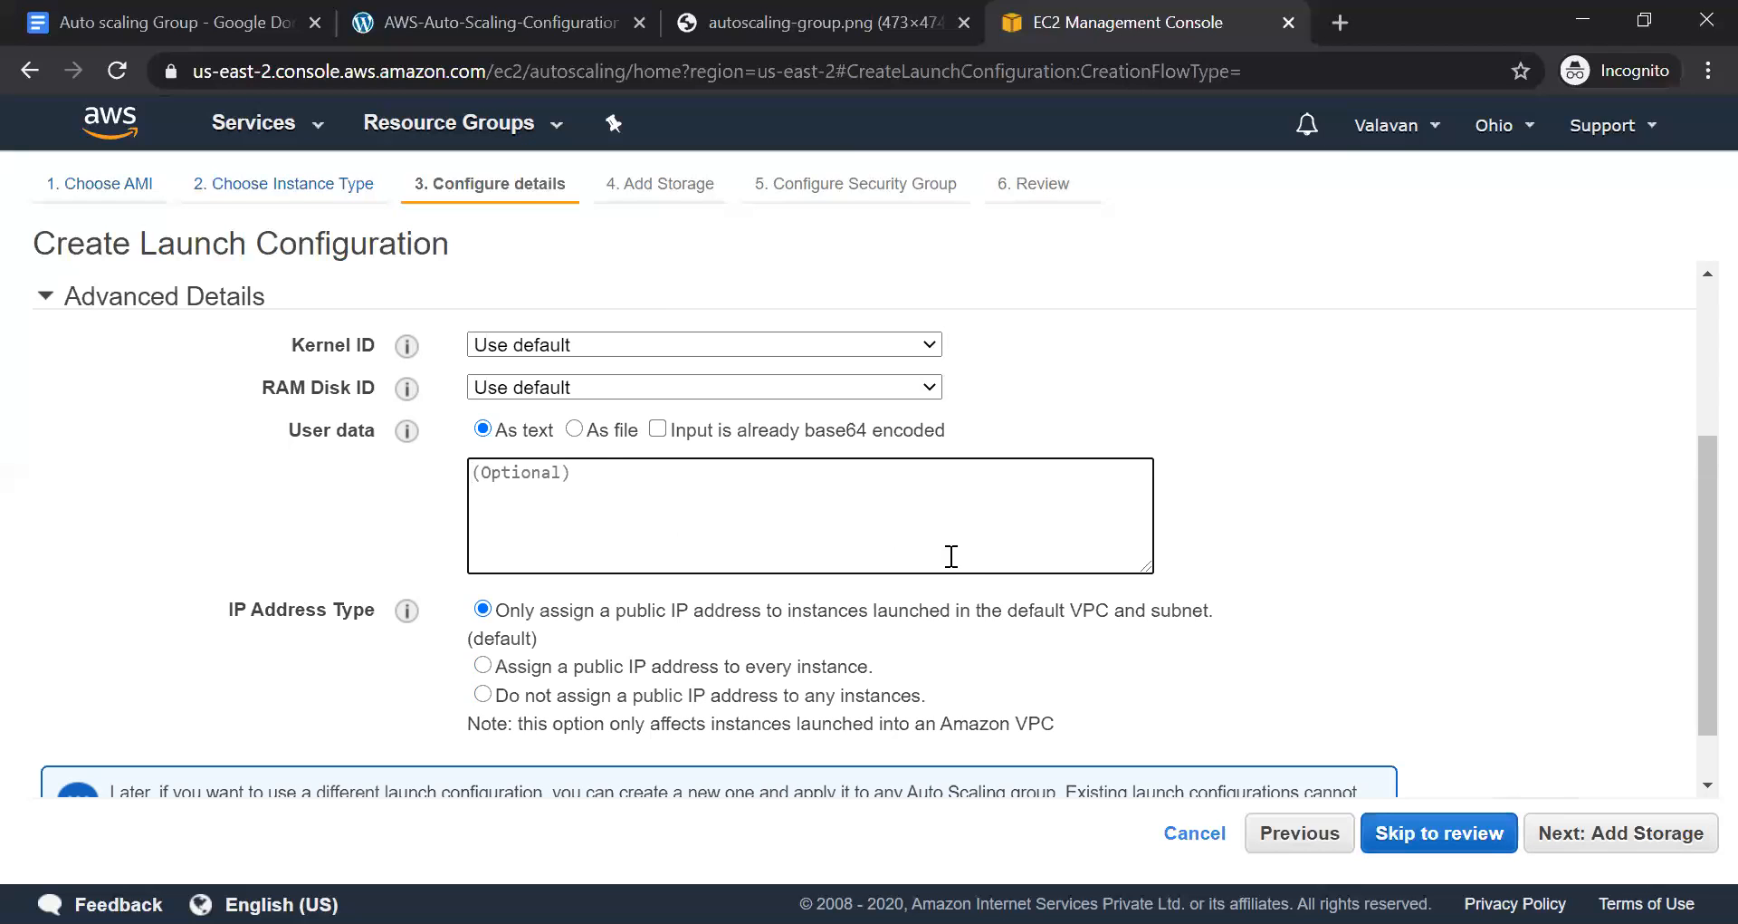
{"action": "scroll", "coordinate": [951, 556], "scroll_direction": "down", "scroll_amount": 1}
{"action": "left_click", "coordinate": [1622, 832]}
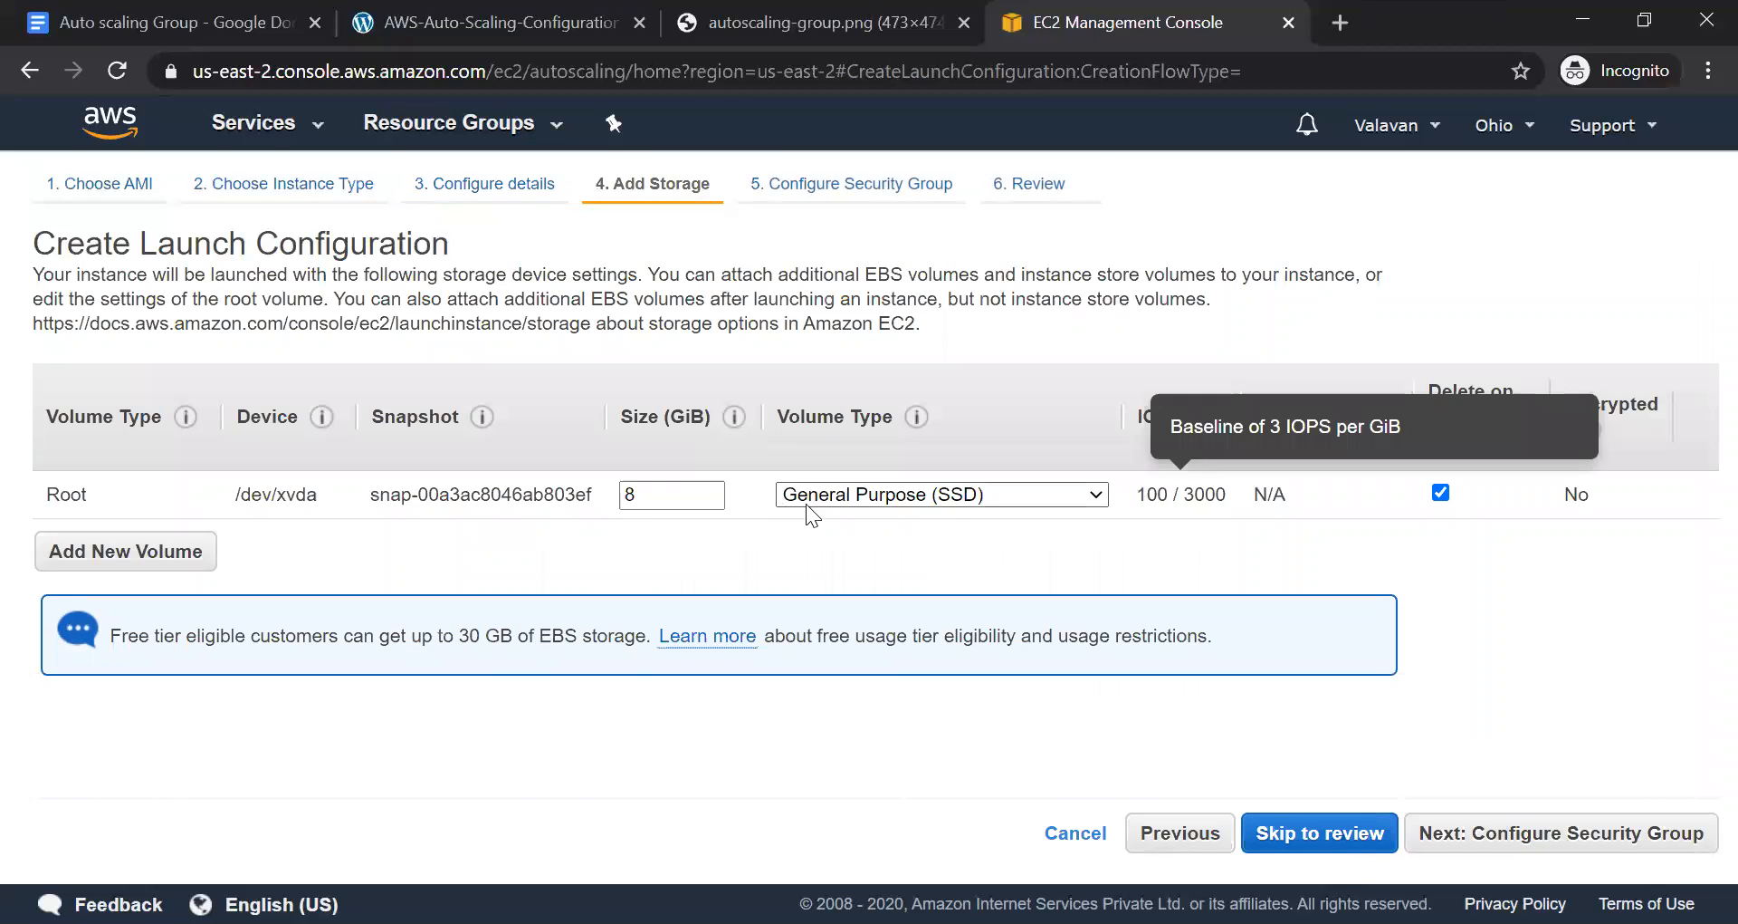
Keep the 8 GiB root volume, assign the new security group AutoScaling-Security-Group-1 with its SSH rule, and proceed to the review
{"action": "double_click", "coordinate": [651, 489]}
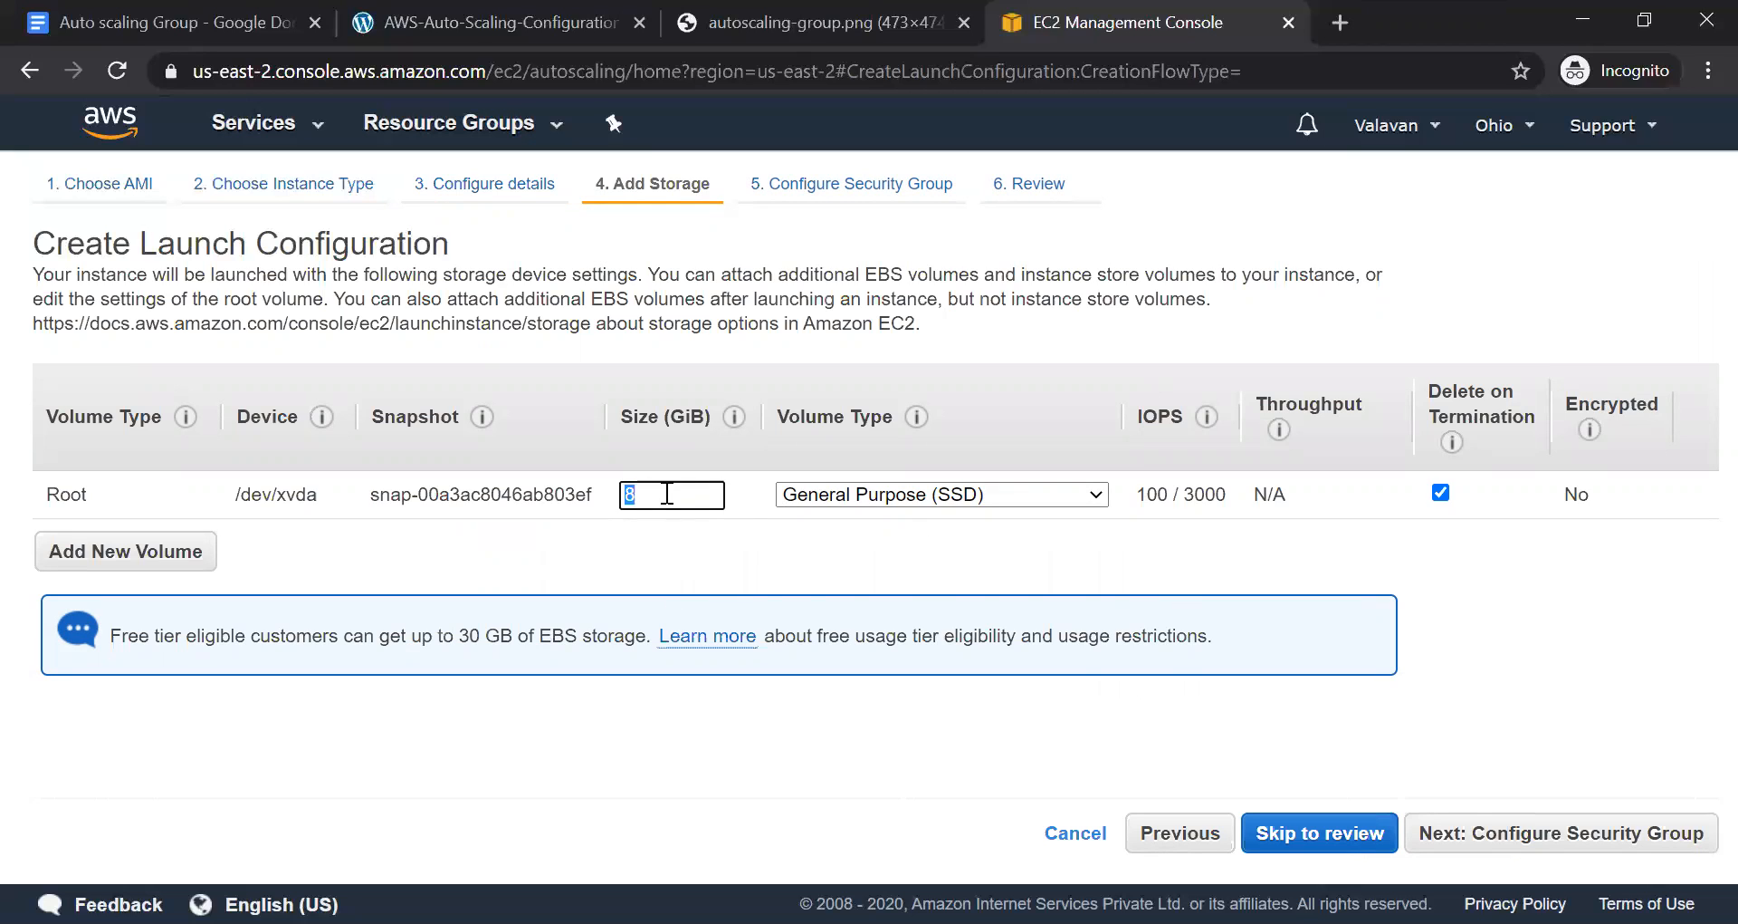
{"action": "left_click", "coordinate": [1556, 840]}
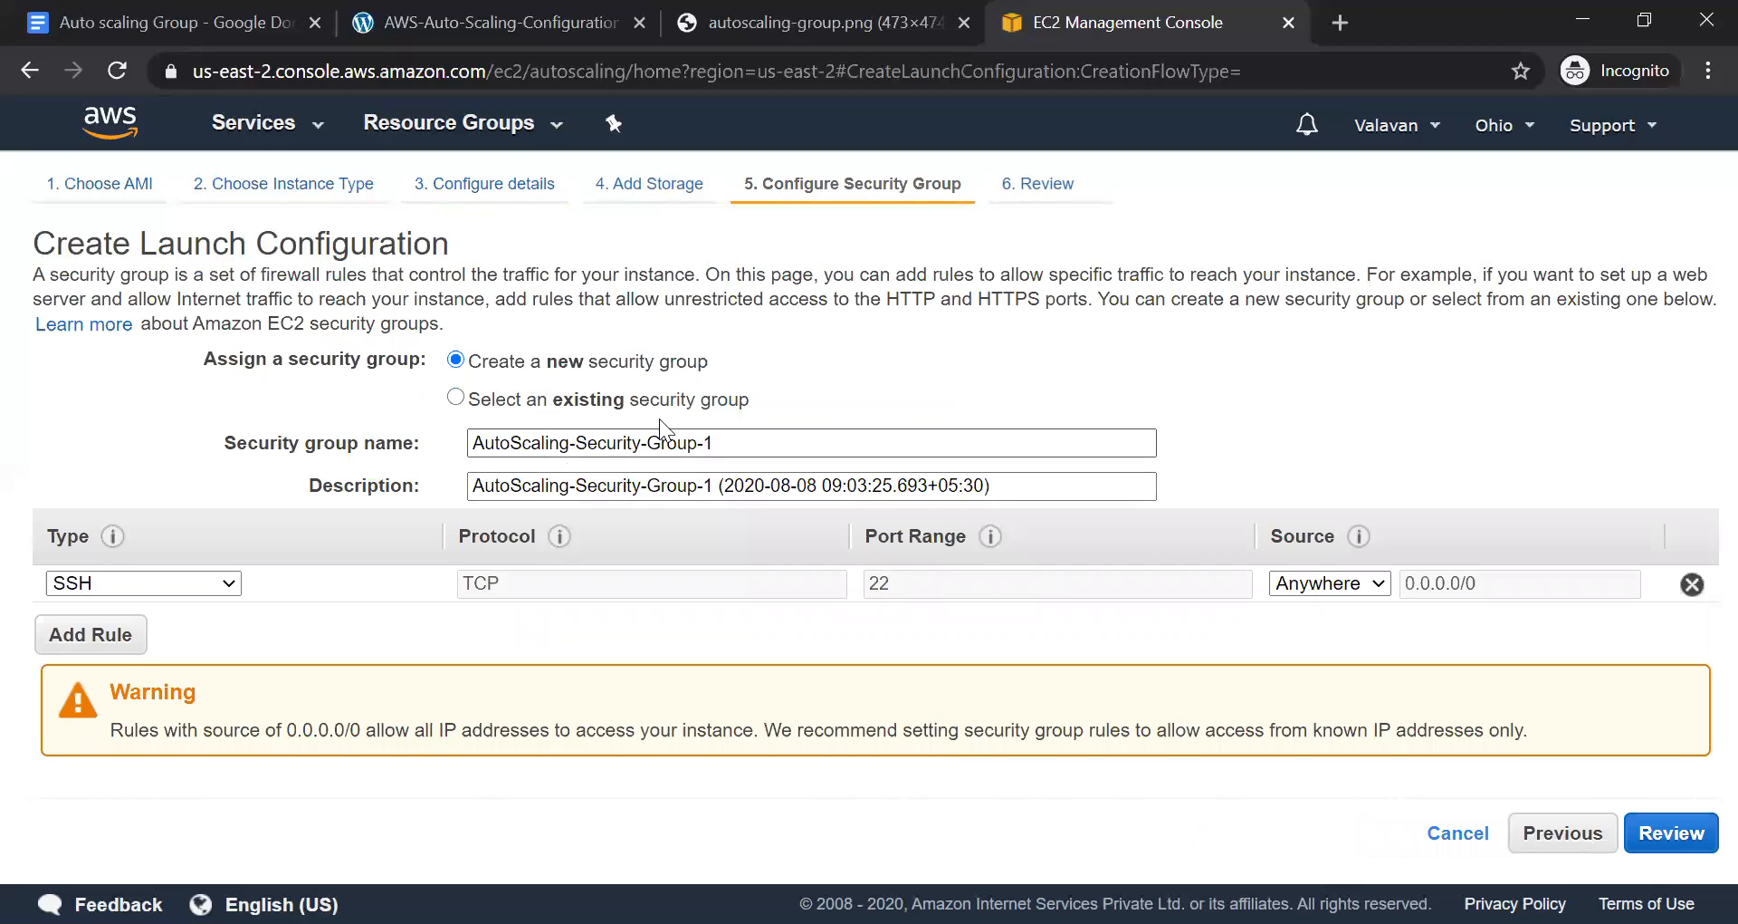
{"action": "left_click", "coordinate": [567, 403]}
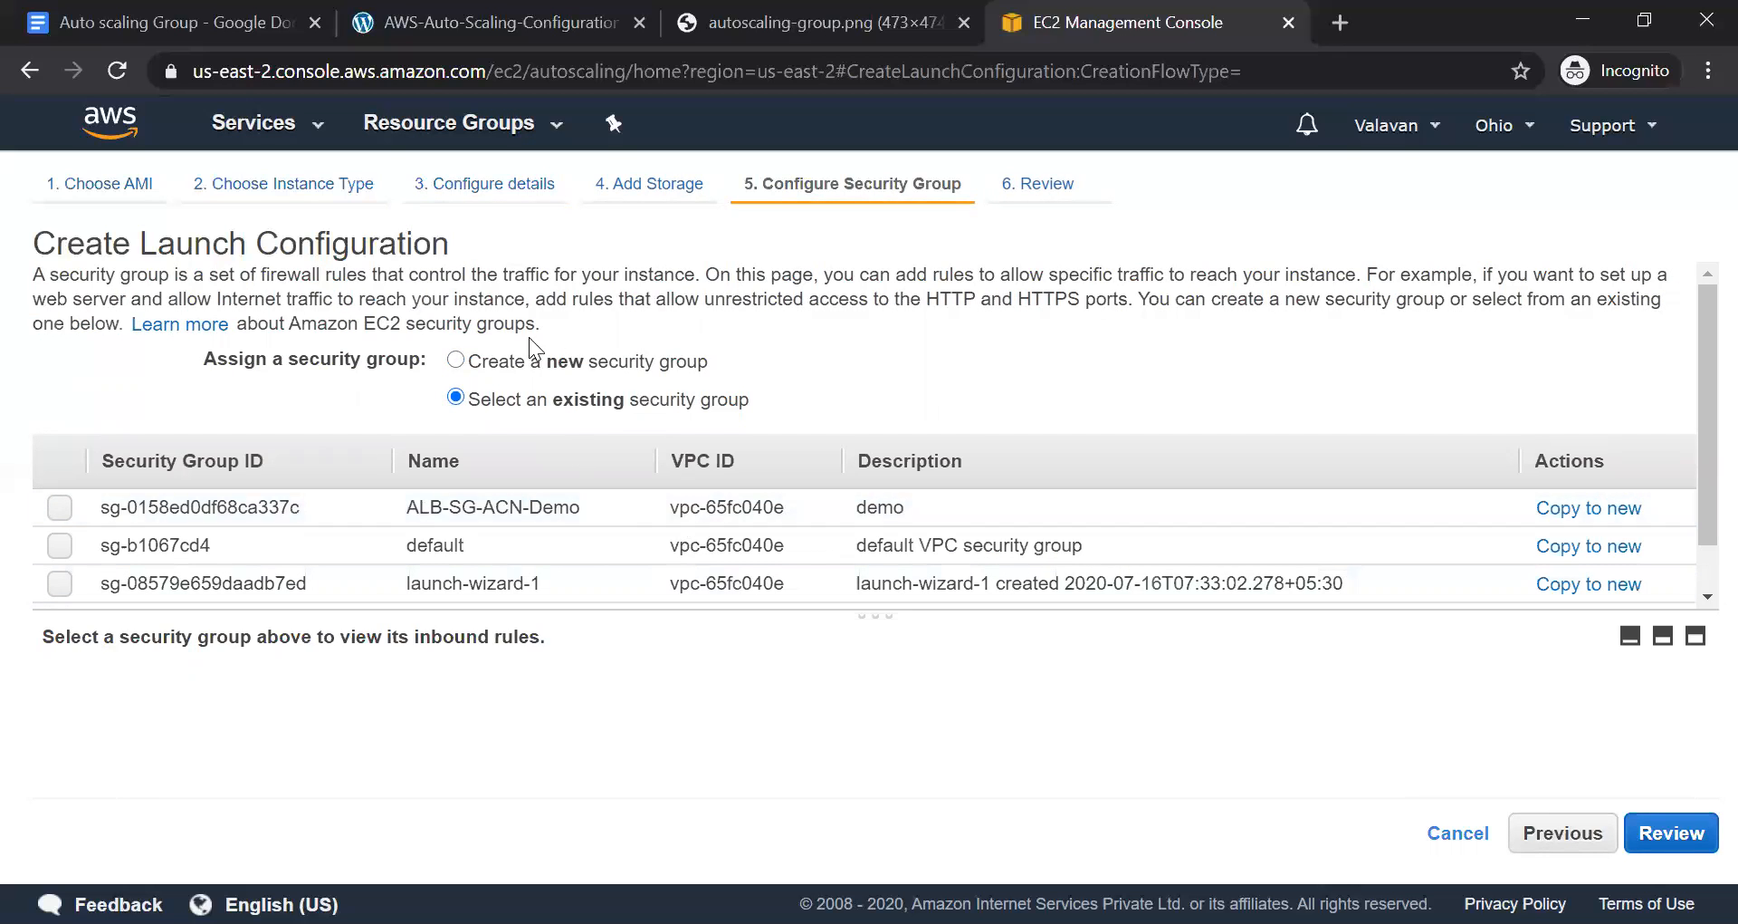
{"action": "left_click", "coordinate": [579, 362]}
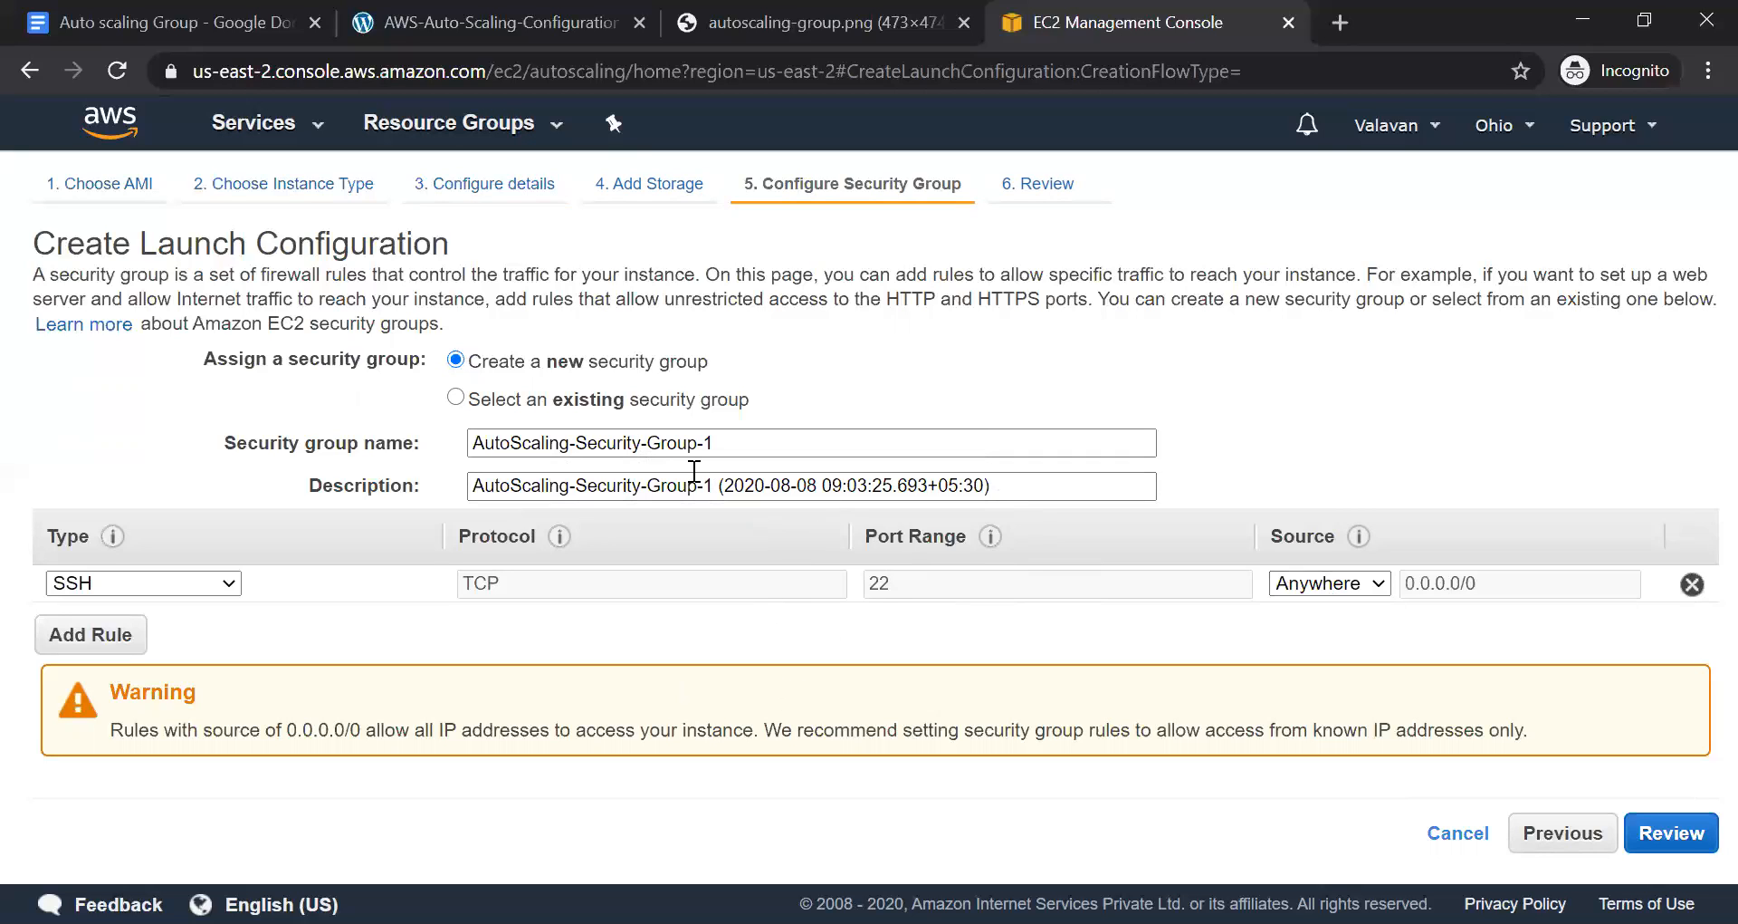
{"action": "left_click", "coordinate": [1662, 835]}
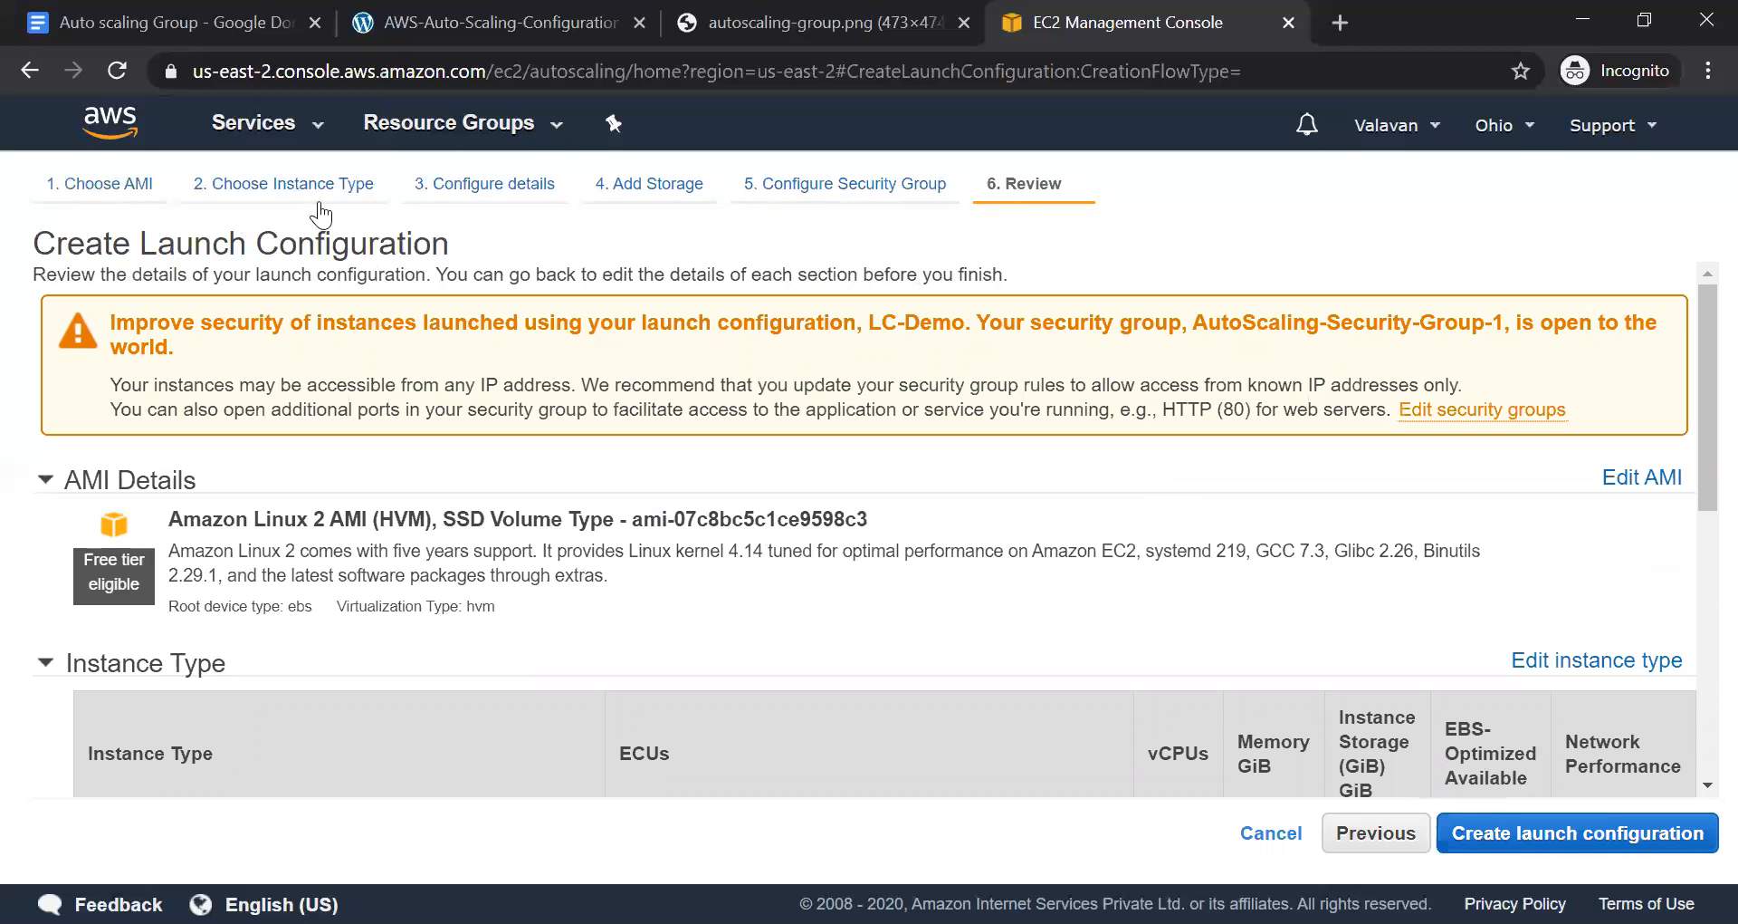
Recheck the configuration details, storage and security group settings, and return to the review
{"action": "left_click", "coordinate": [523, 191]}
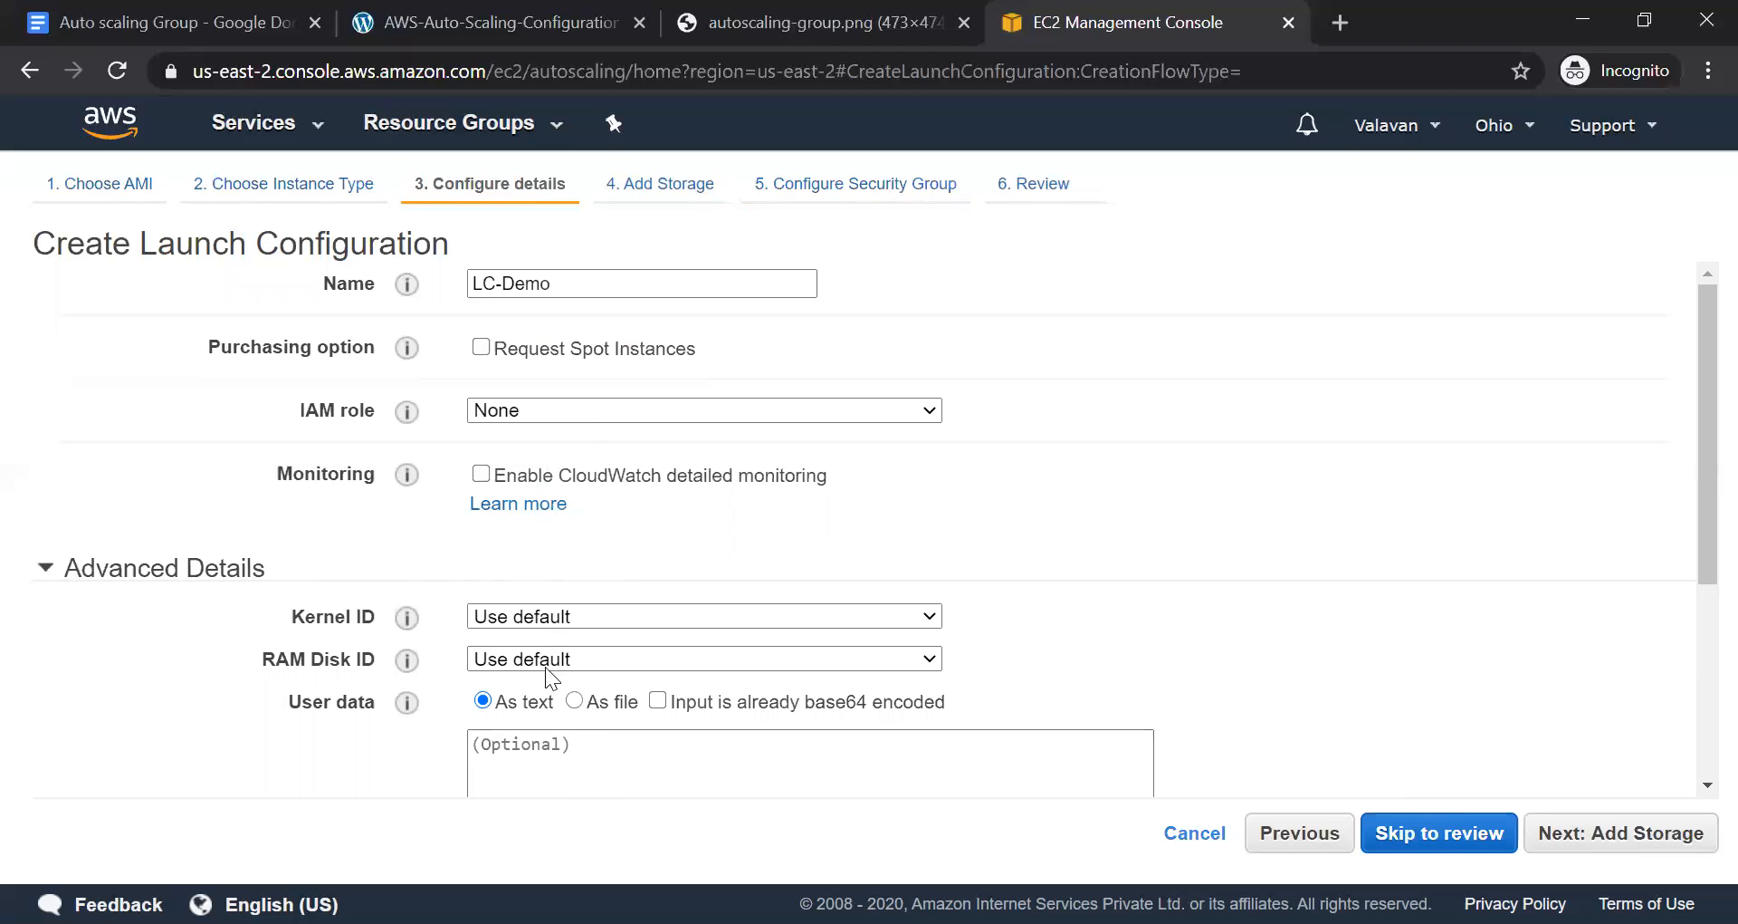
{"action": "left_click", "coordinate": [668, 184]}
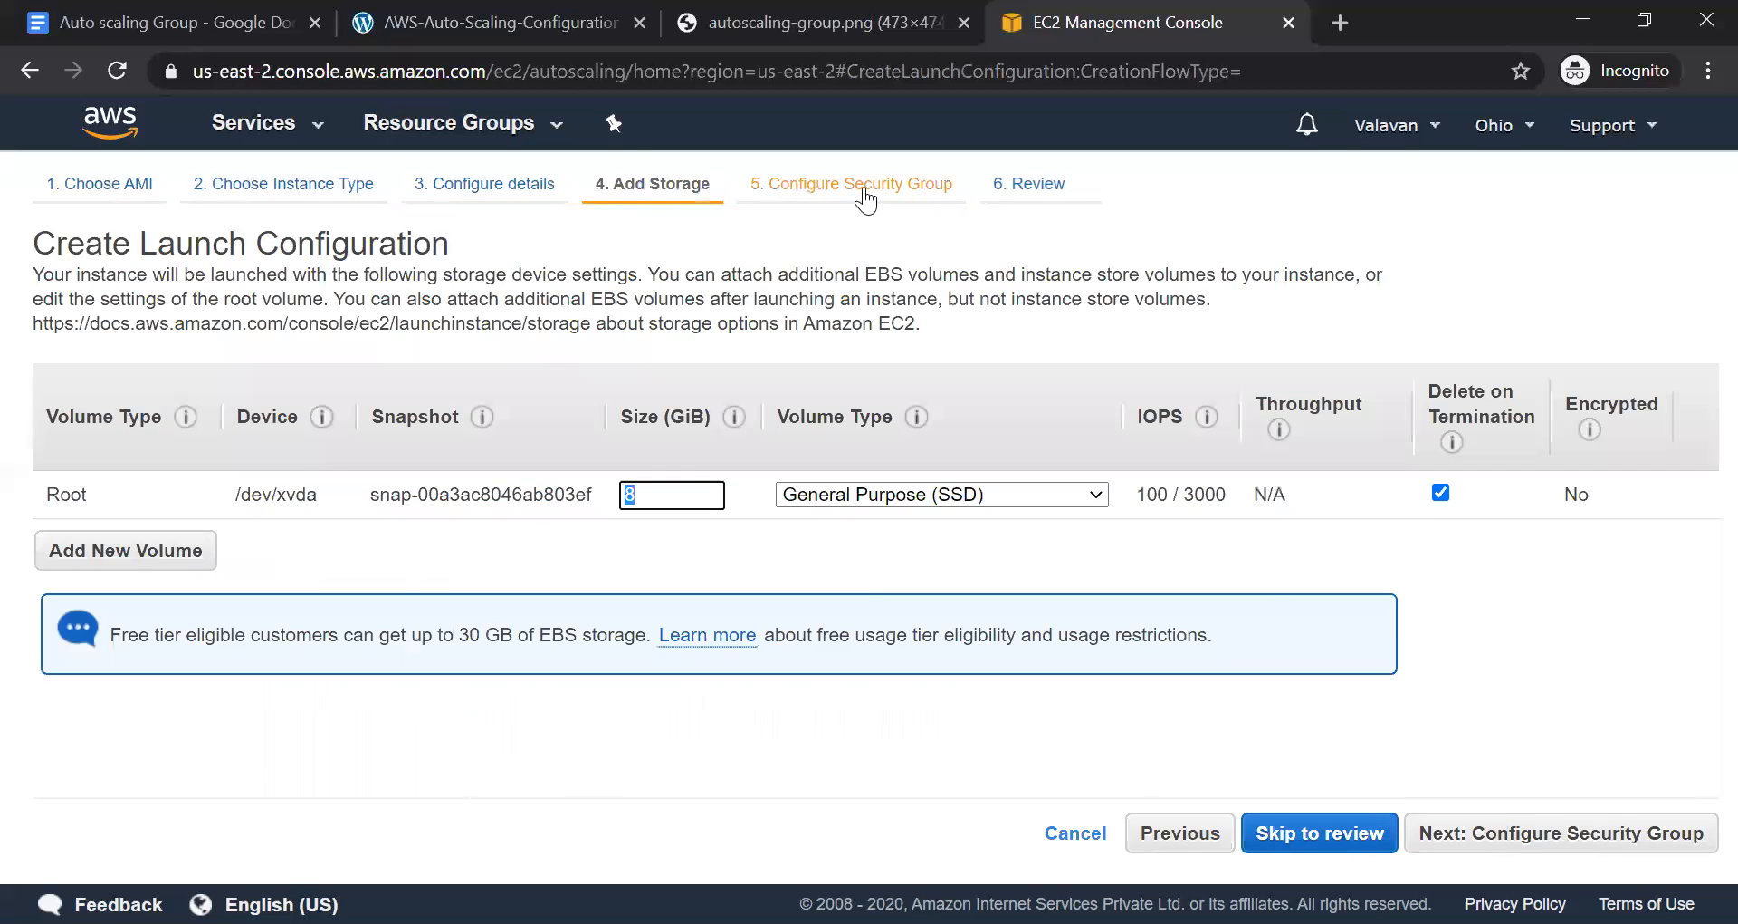
{"action": "left_click", "coordinate": [860, 186]}
{"action": "left_click", "coordinate": [1038, 183]}
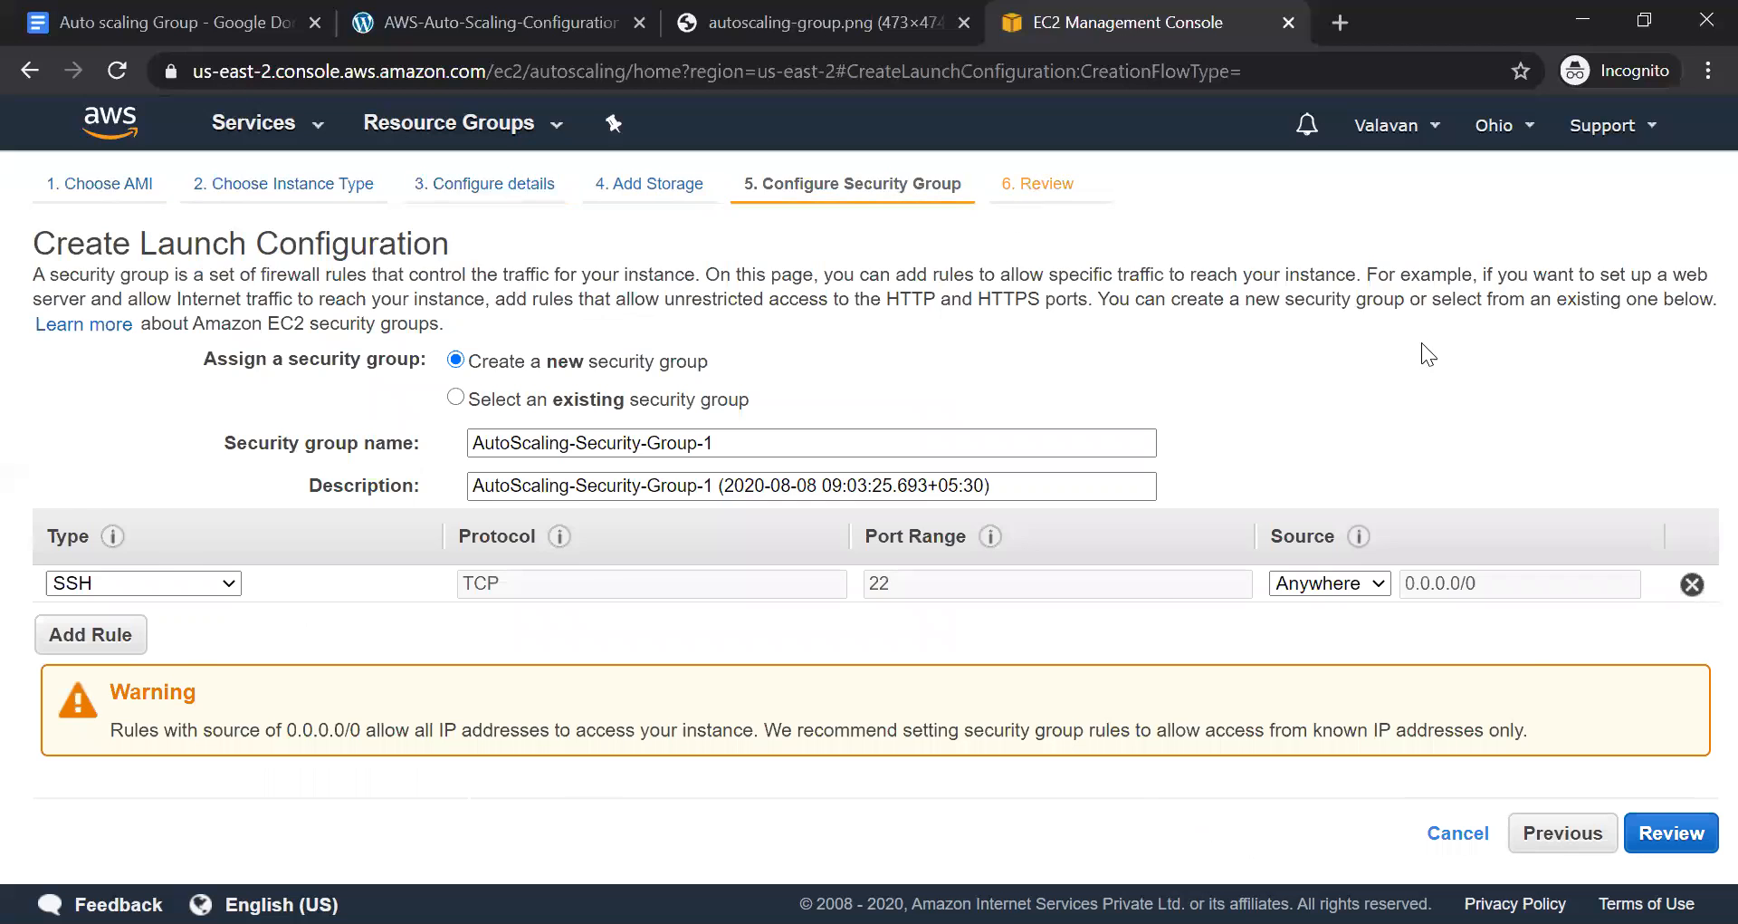
Create the launch configuration with a new, downloaded key pair named lc-keypair, and close the creation status page
{"action": "left_click", "coordinate": [1657, 825]}
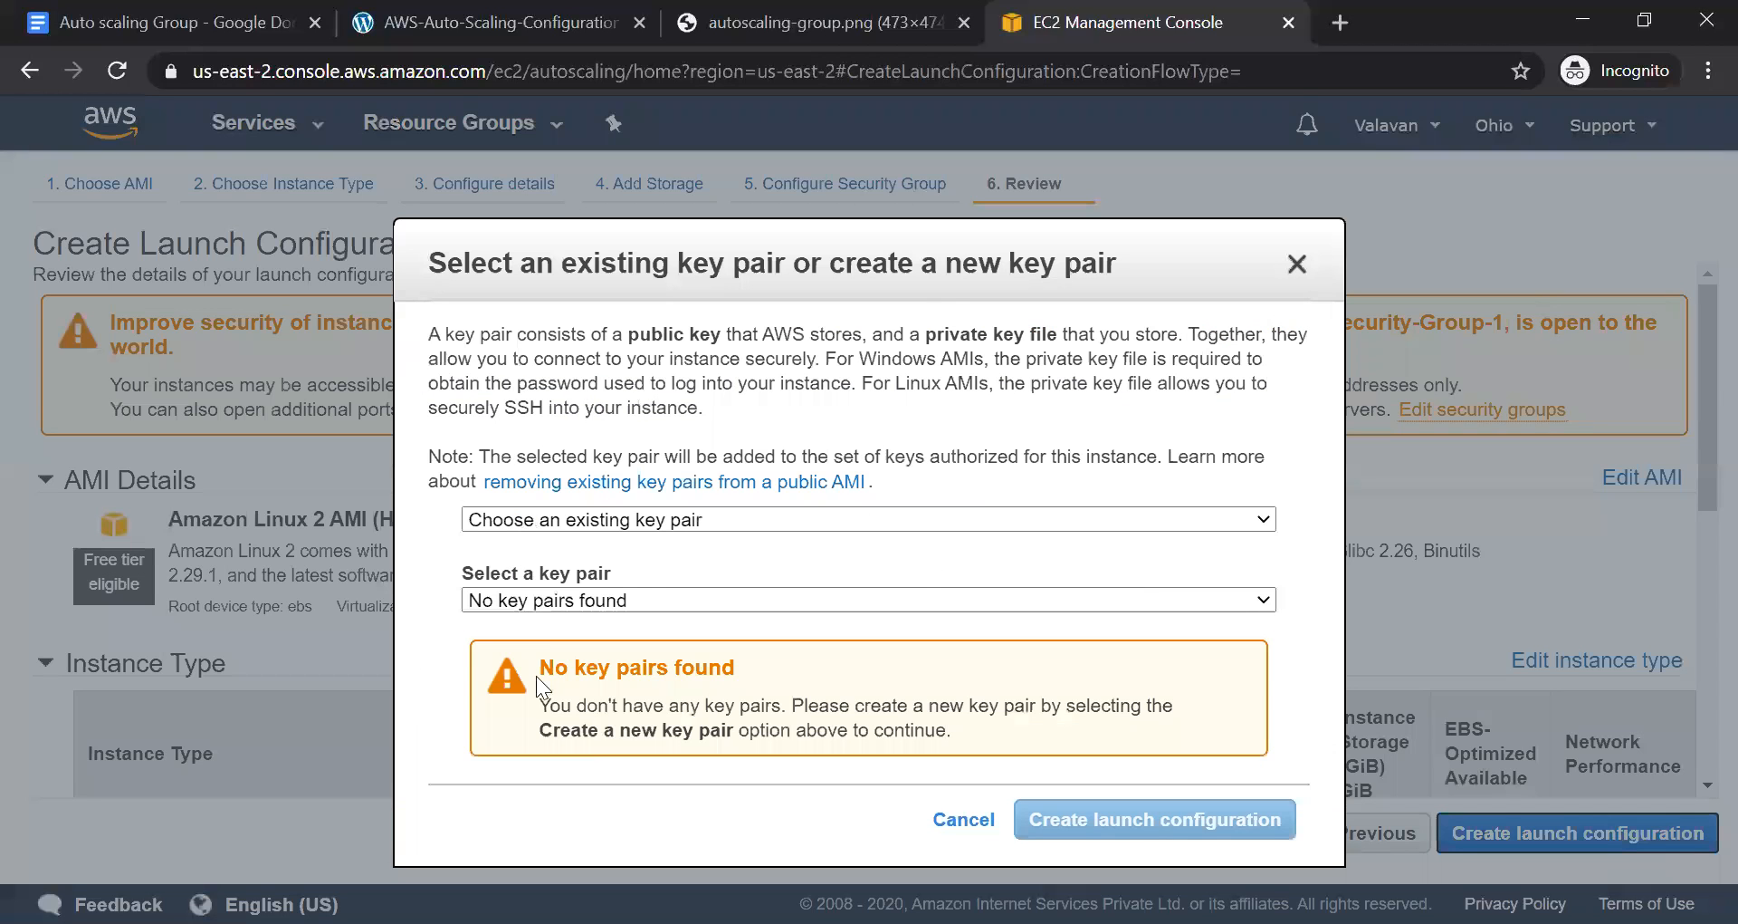
{"action": "left_click", "coordinate": [554, 603]}
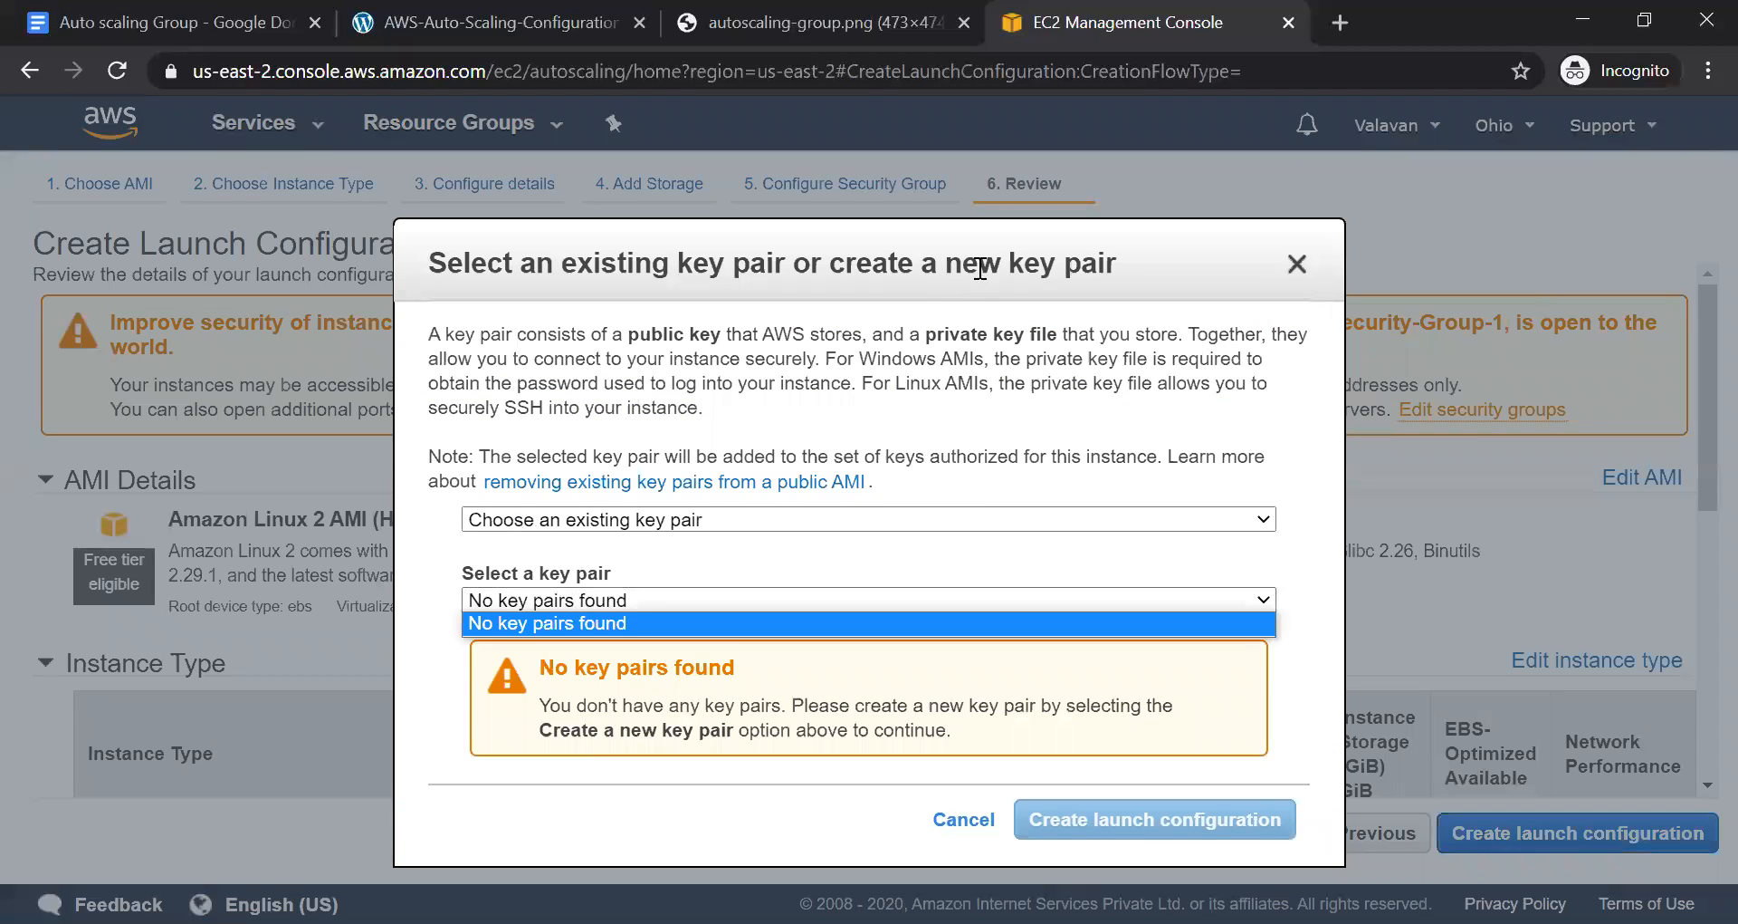
{"action": "left_click", "coordinate": [598, 518]}
{"action": "key", "text": "Return"}
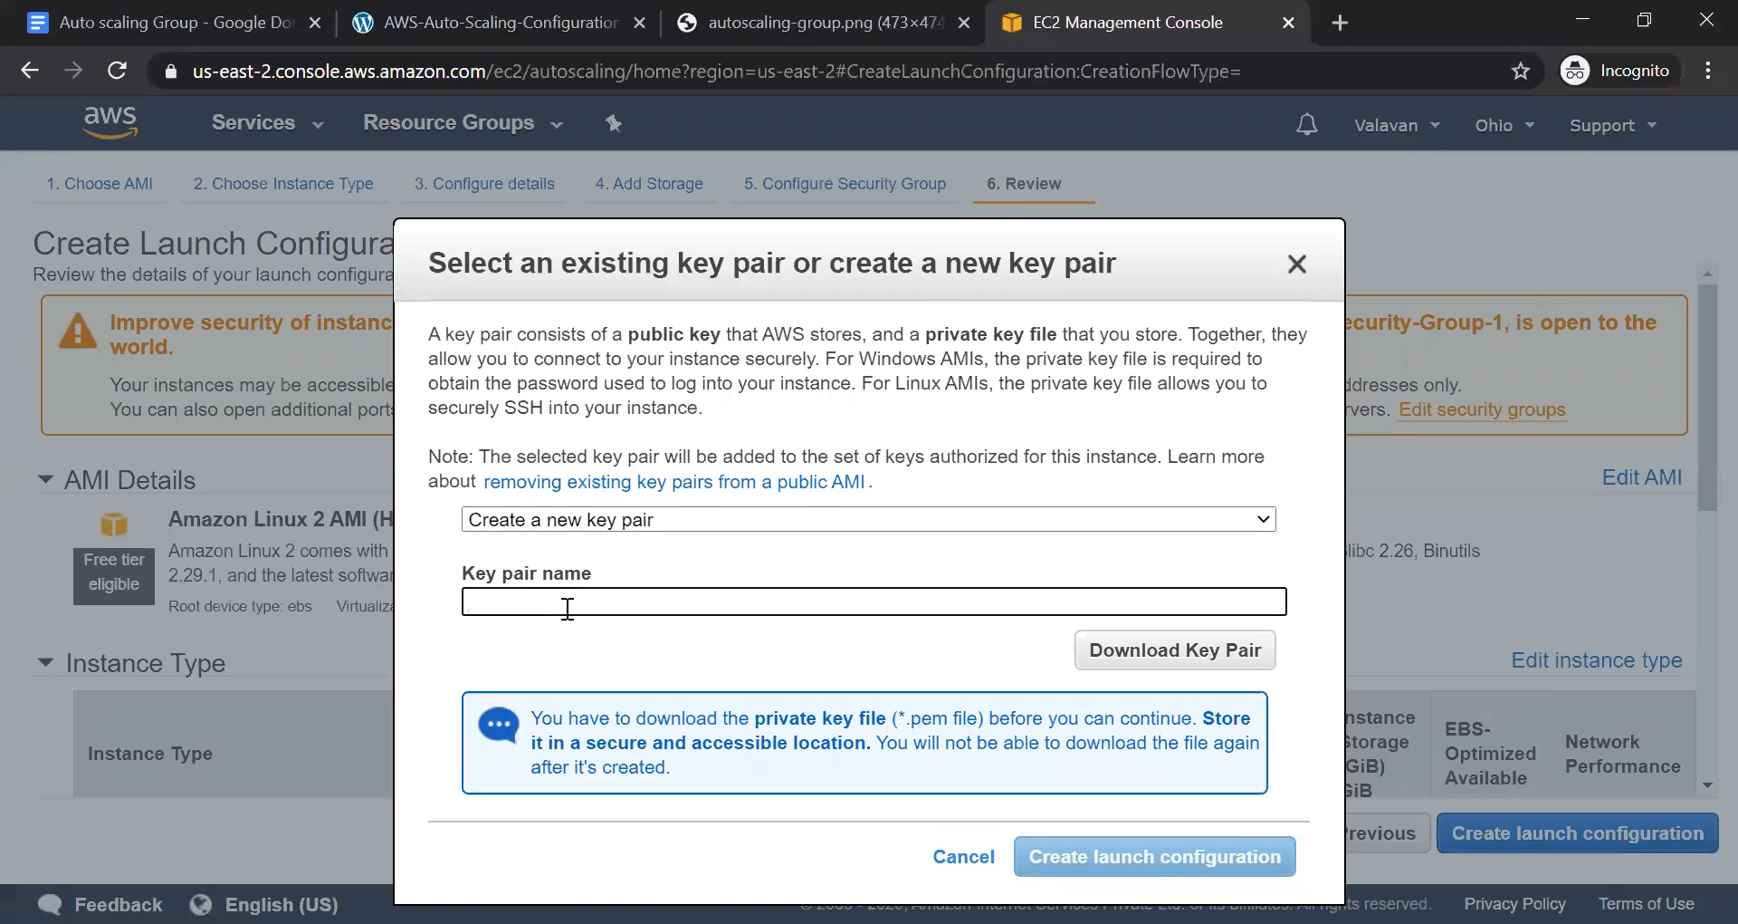
{"action": "type", "text": "lc-"}
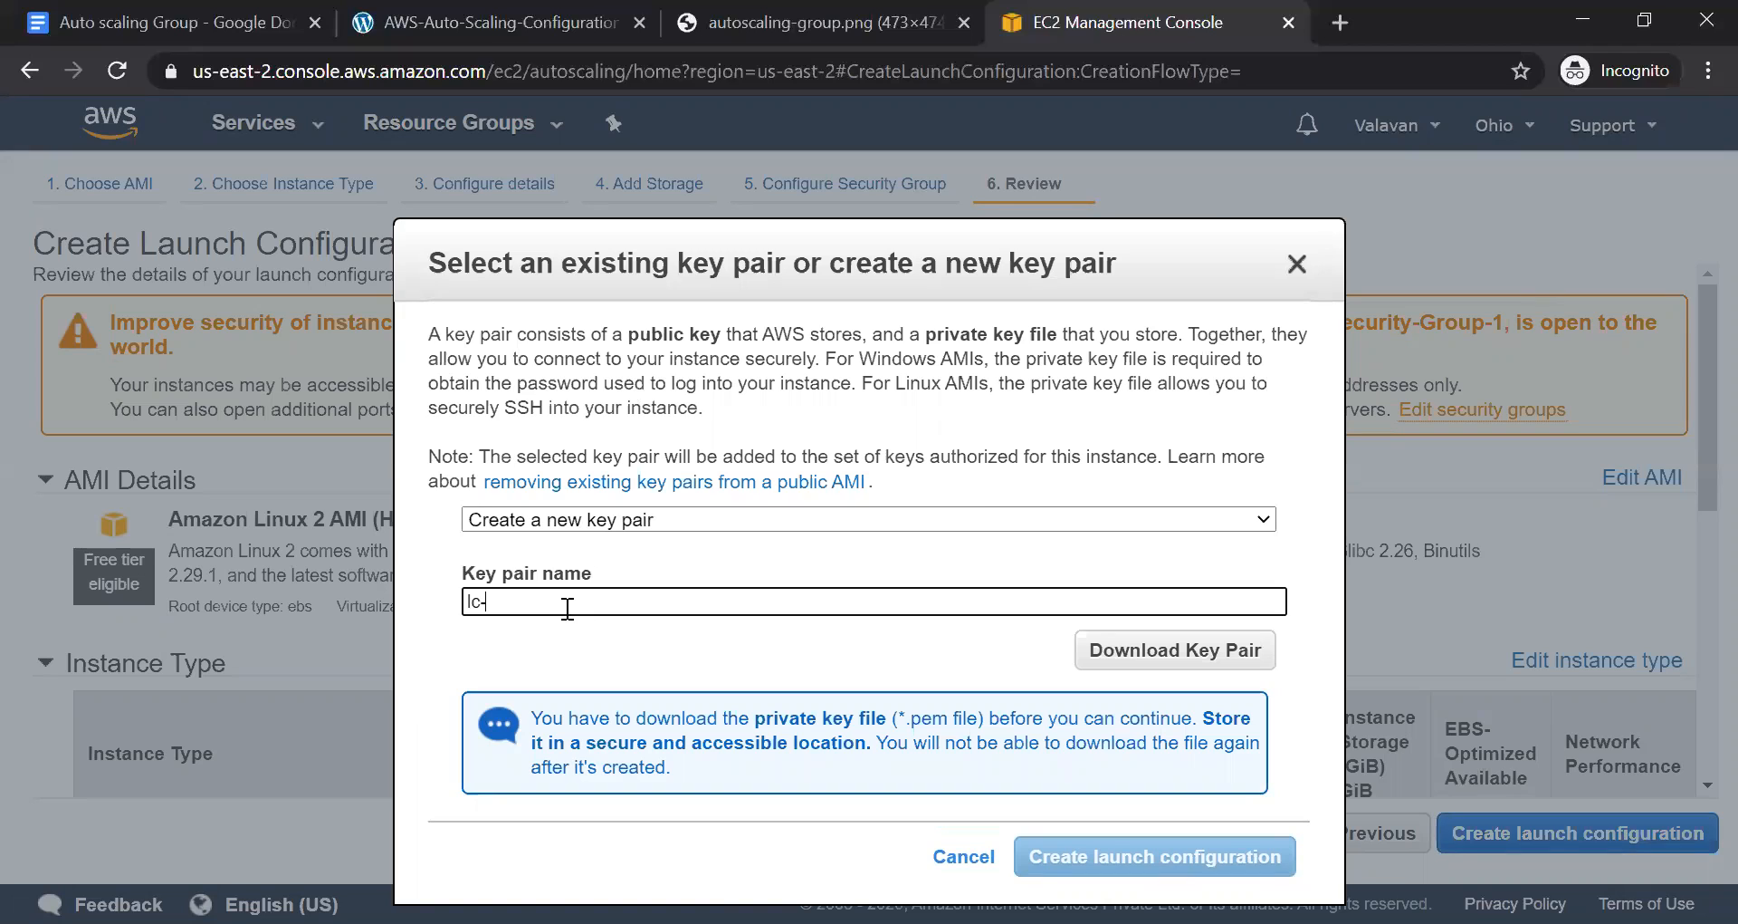
{"action": "type", "text": "keyp"}
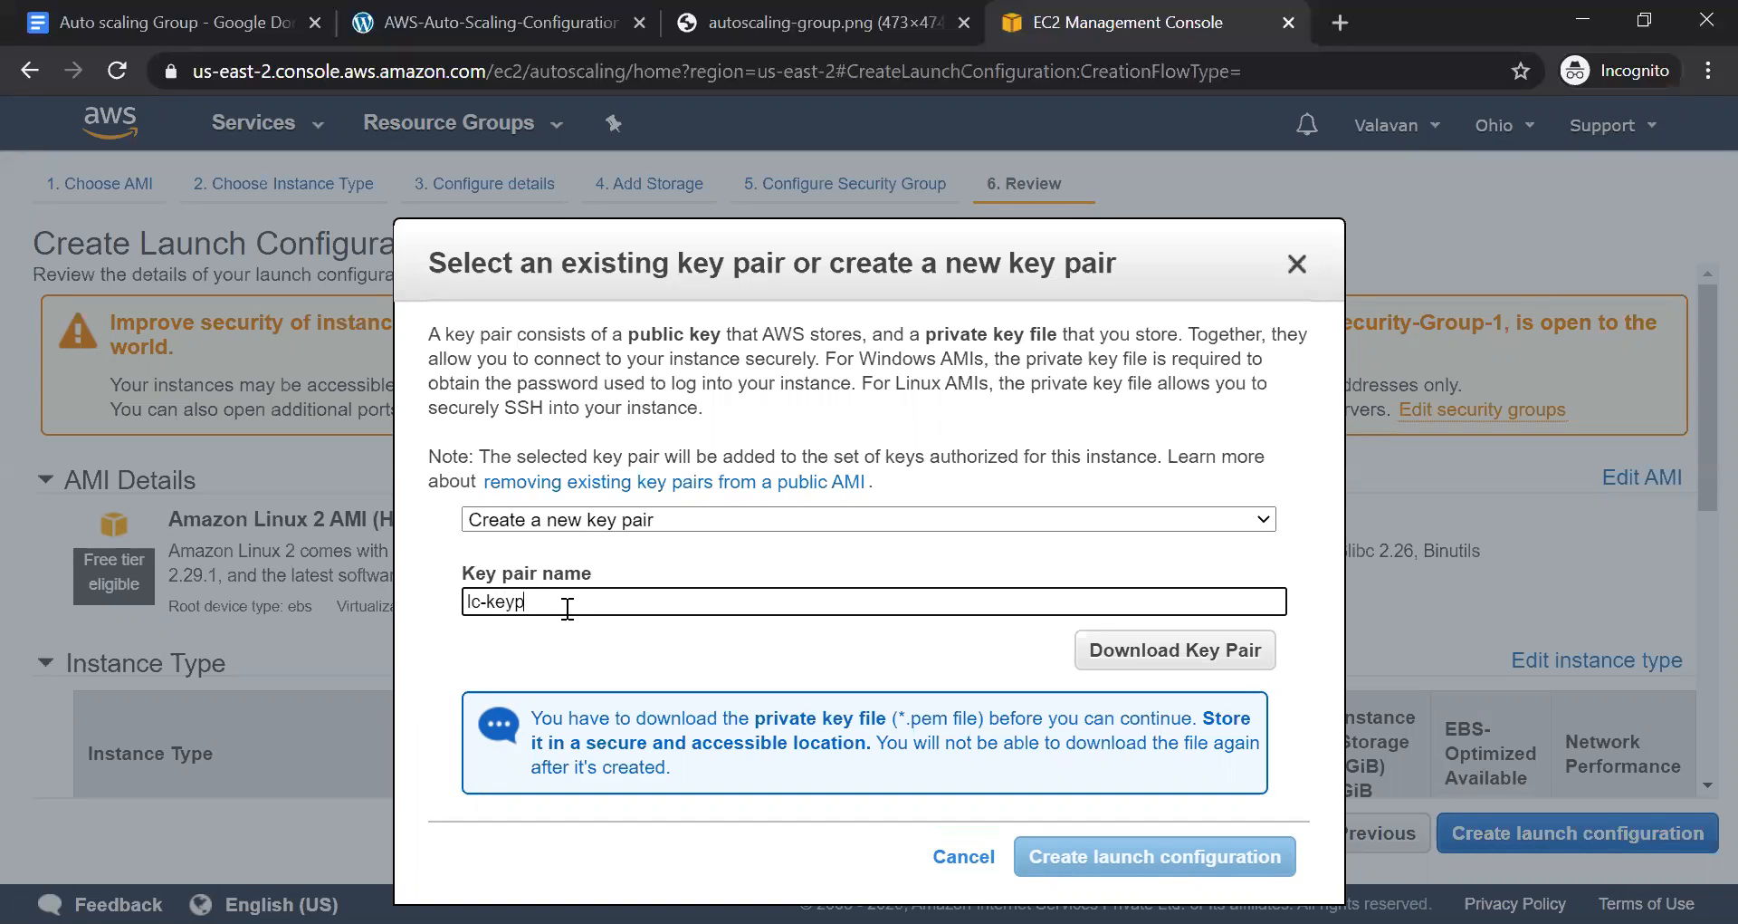
{"action": "type", "text": "air"}
{"action": "left_click", "coordinate": [1204, 656]}
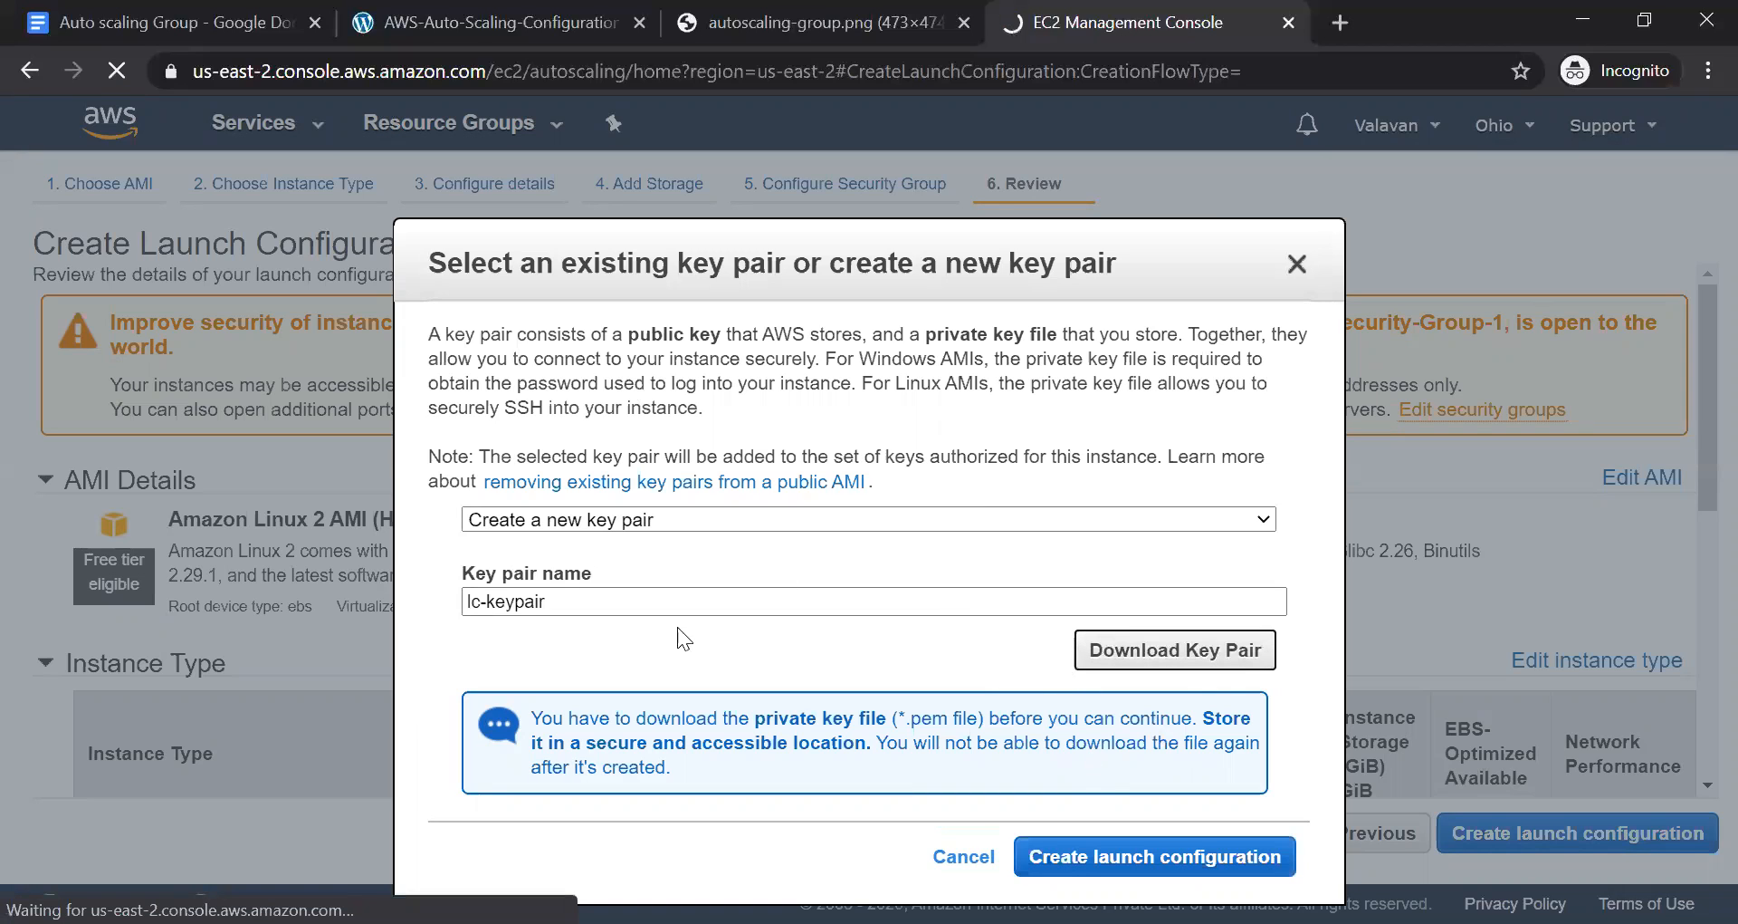
{"action": "left_click", "coordinate": [1072, 857]}
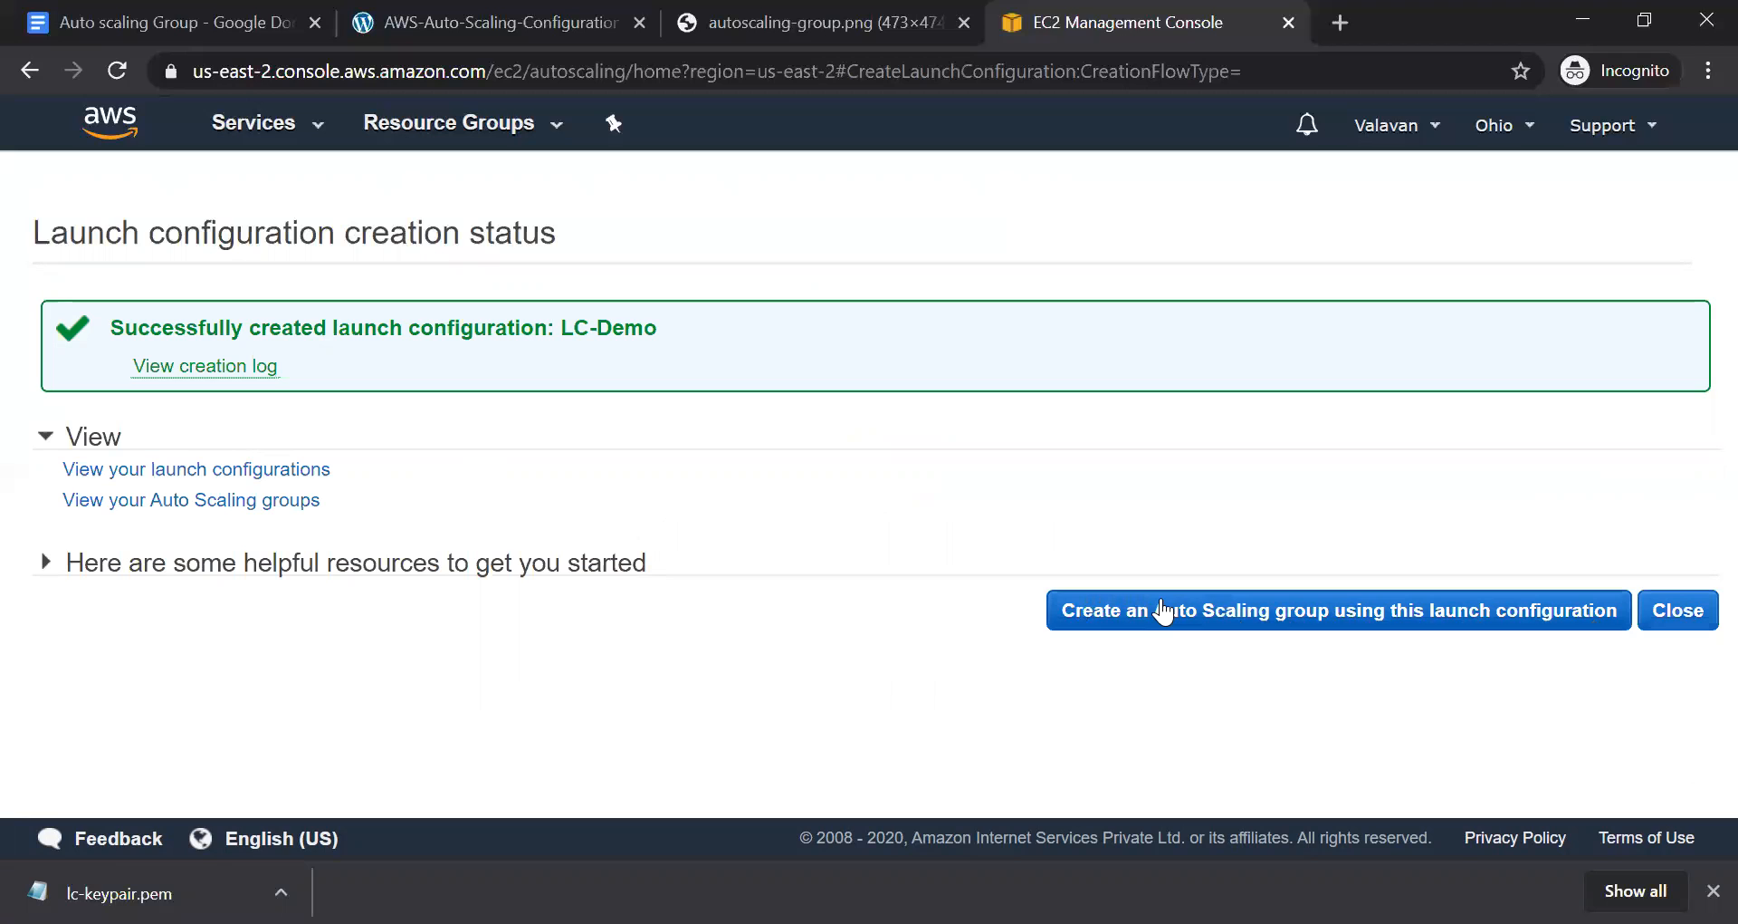
{"action": "left_click", "coordinate": [1676, 611]}
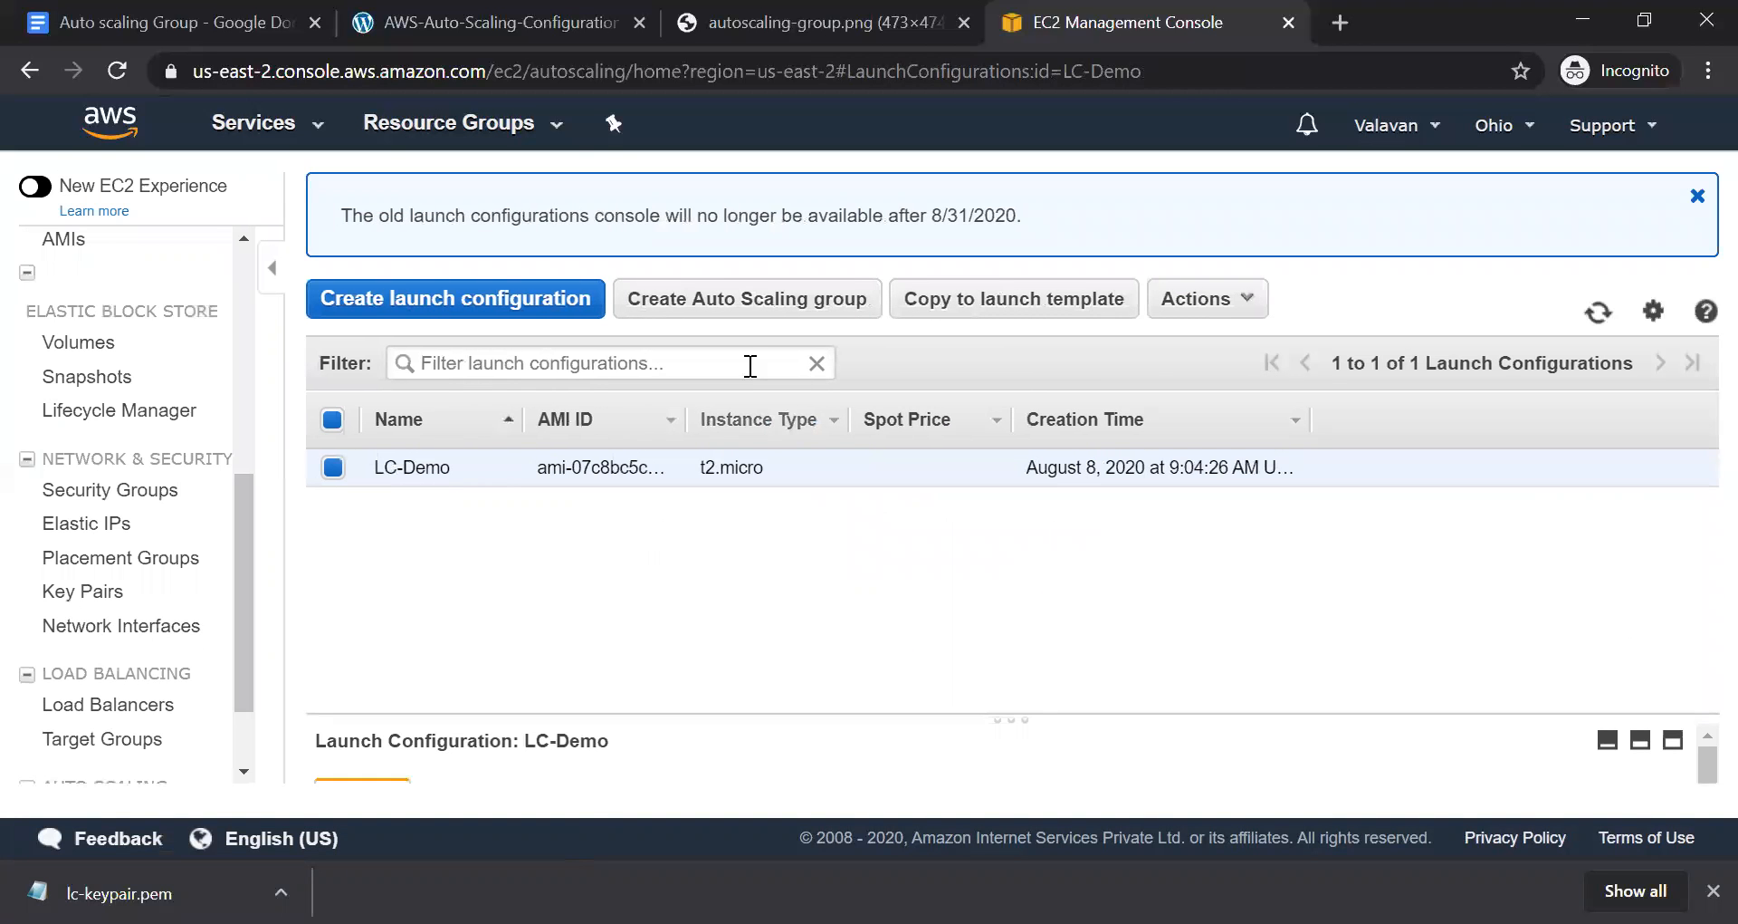
{"action": "left_click", "coordinate": [742, 299]}
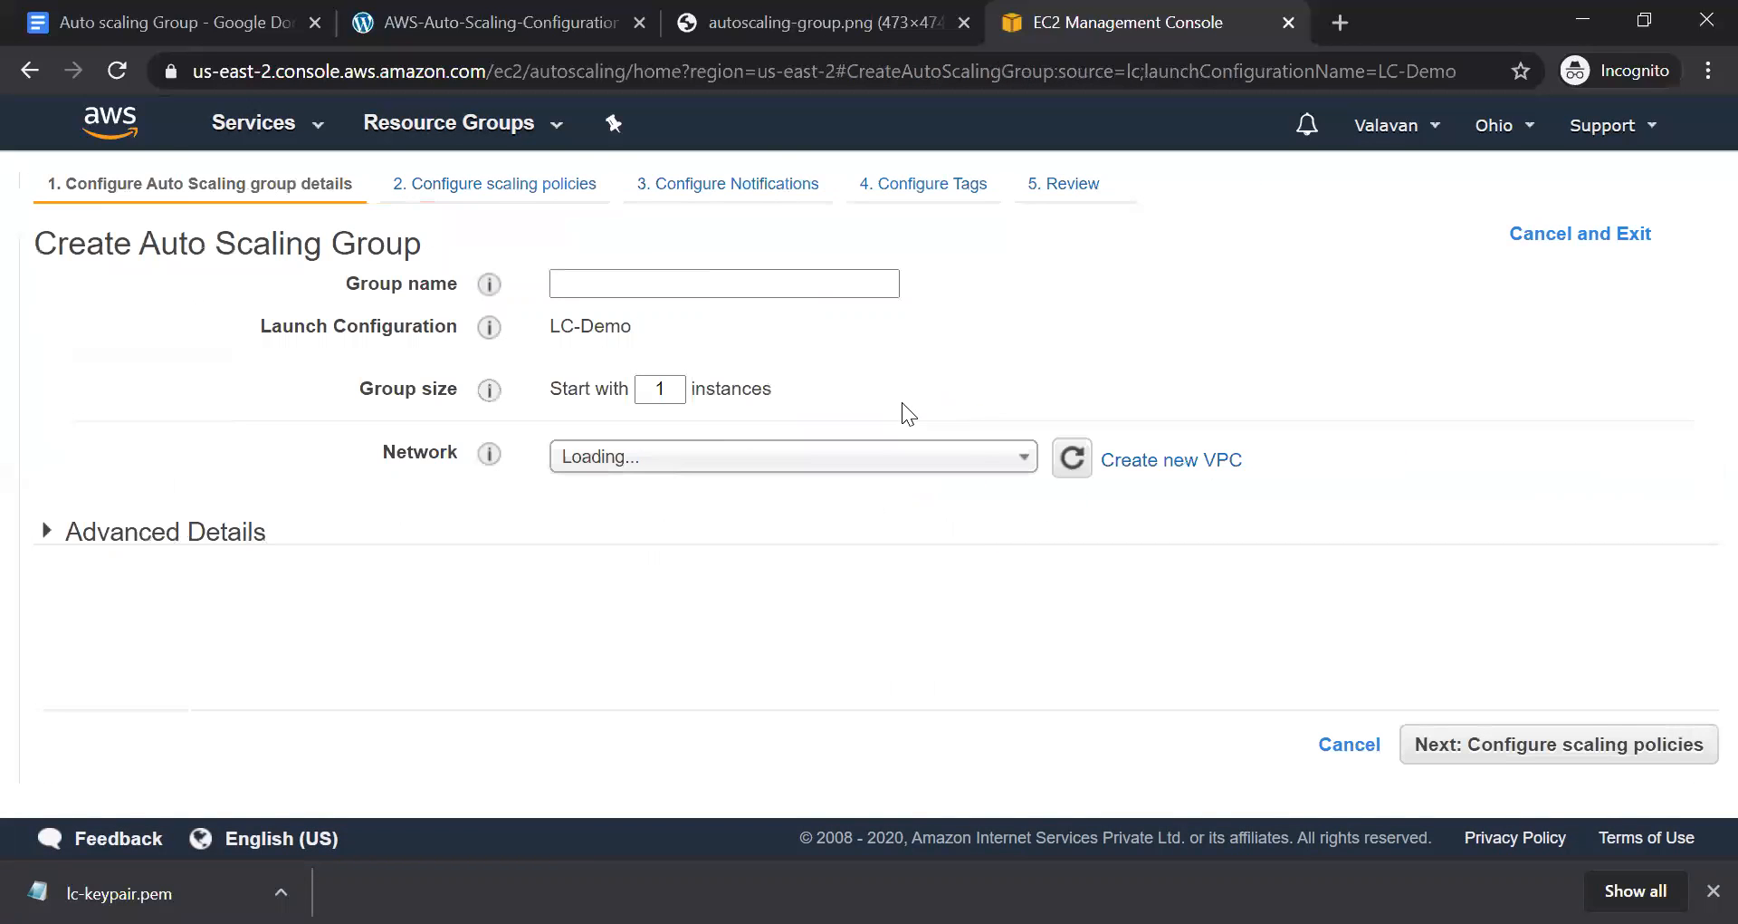
{"action": "left_click", "coordinate": [1347, 742]}
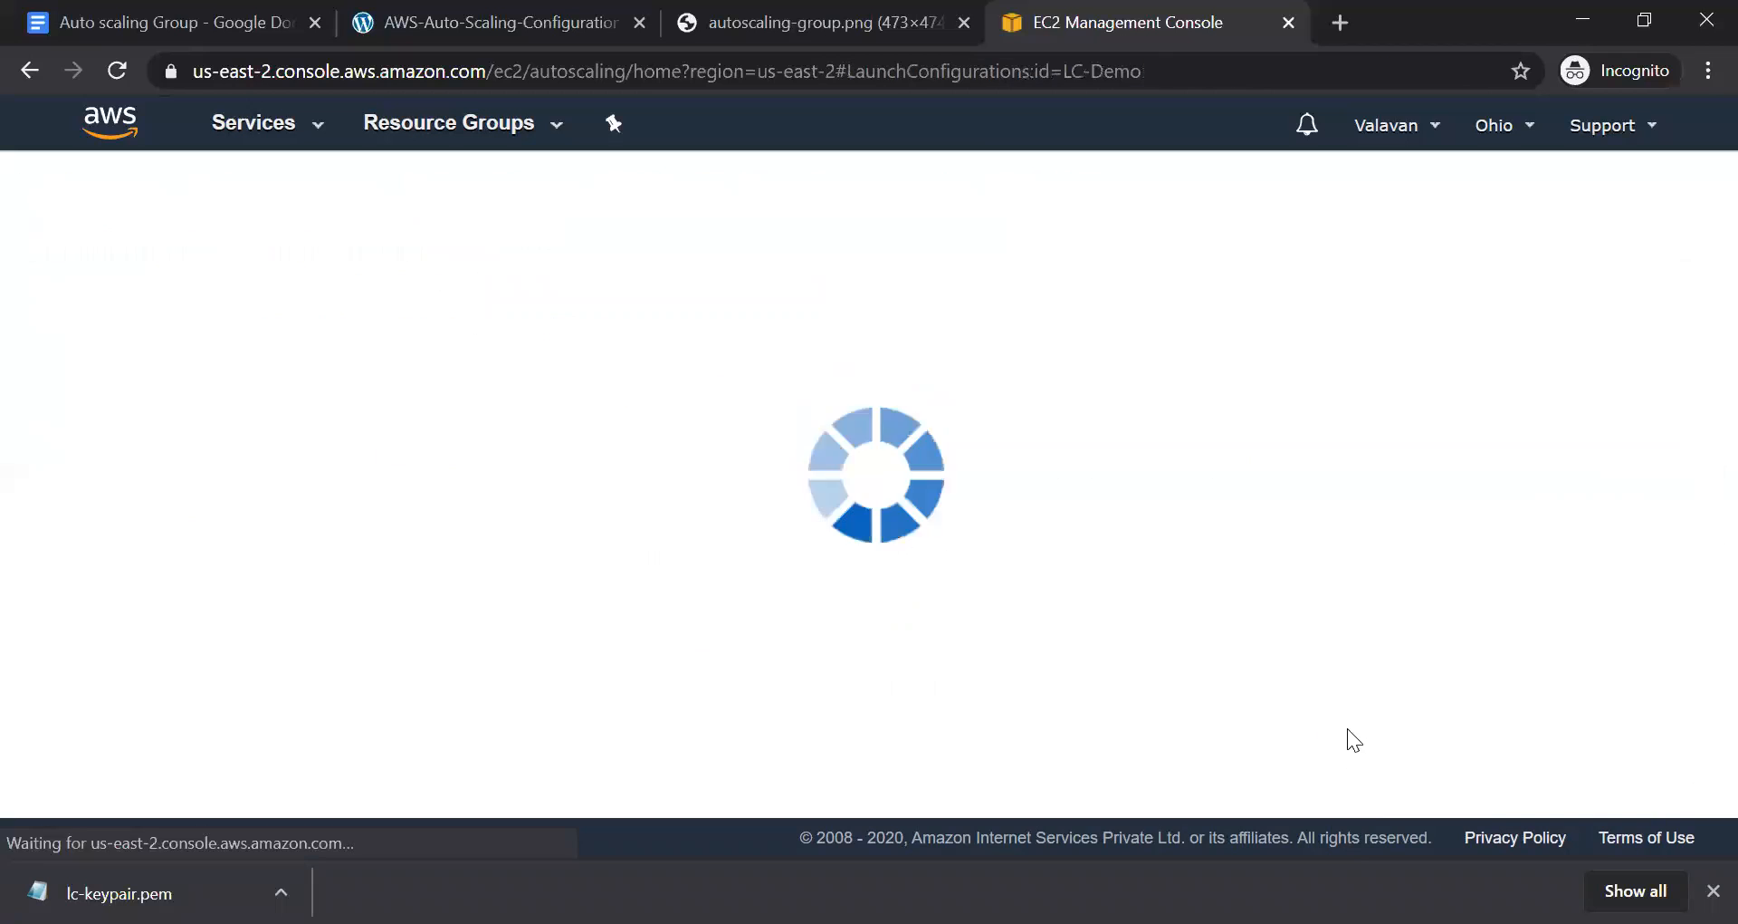
{"action": "left_click", "coordinate": [1239, 315]}
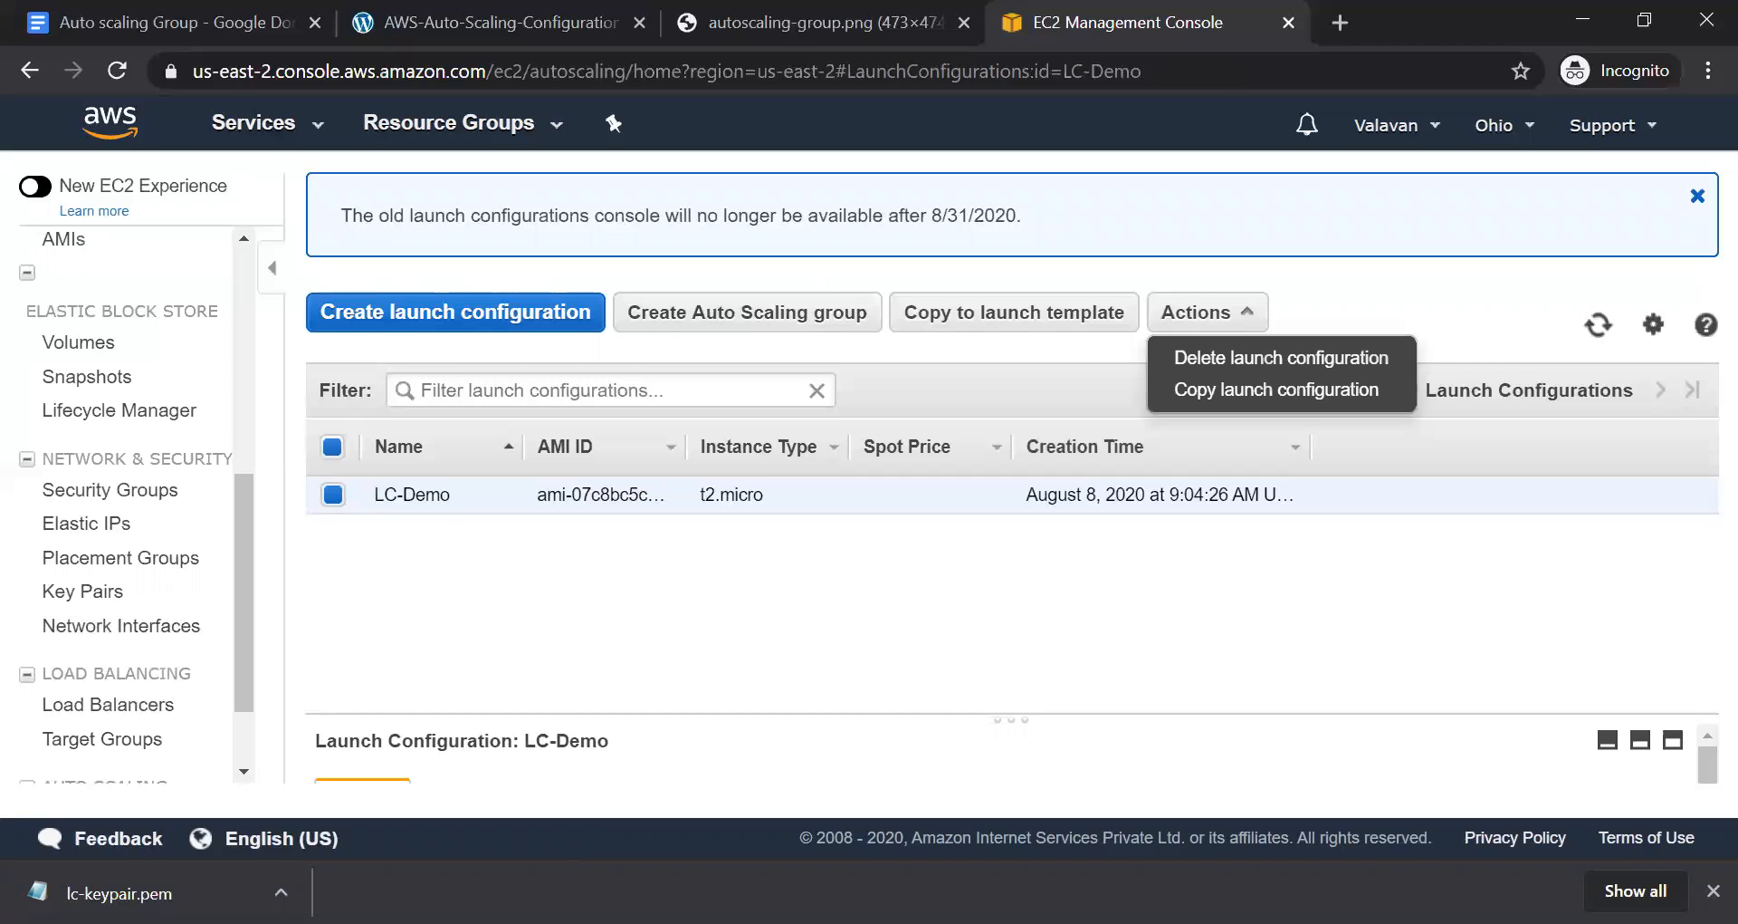
{"action": "left_click", "coordinate": [961, 649]}
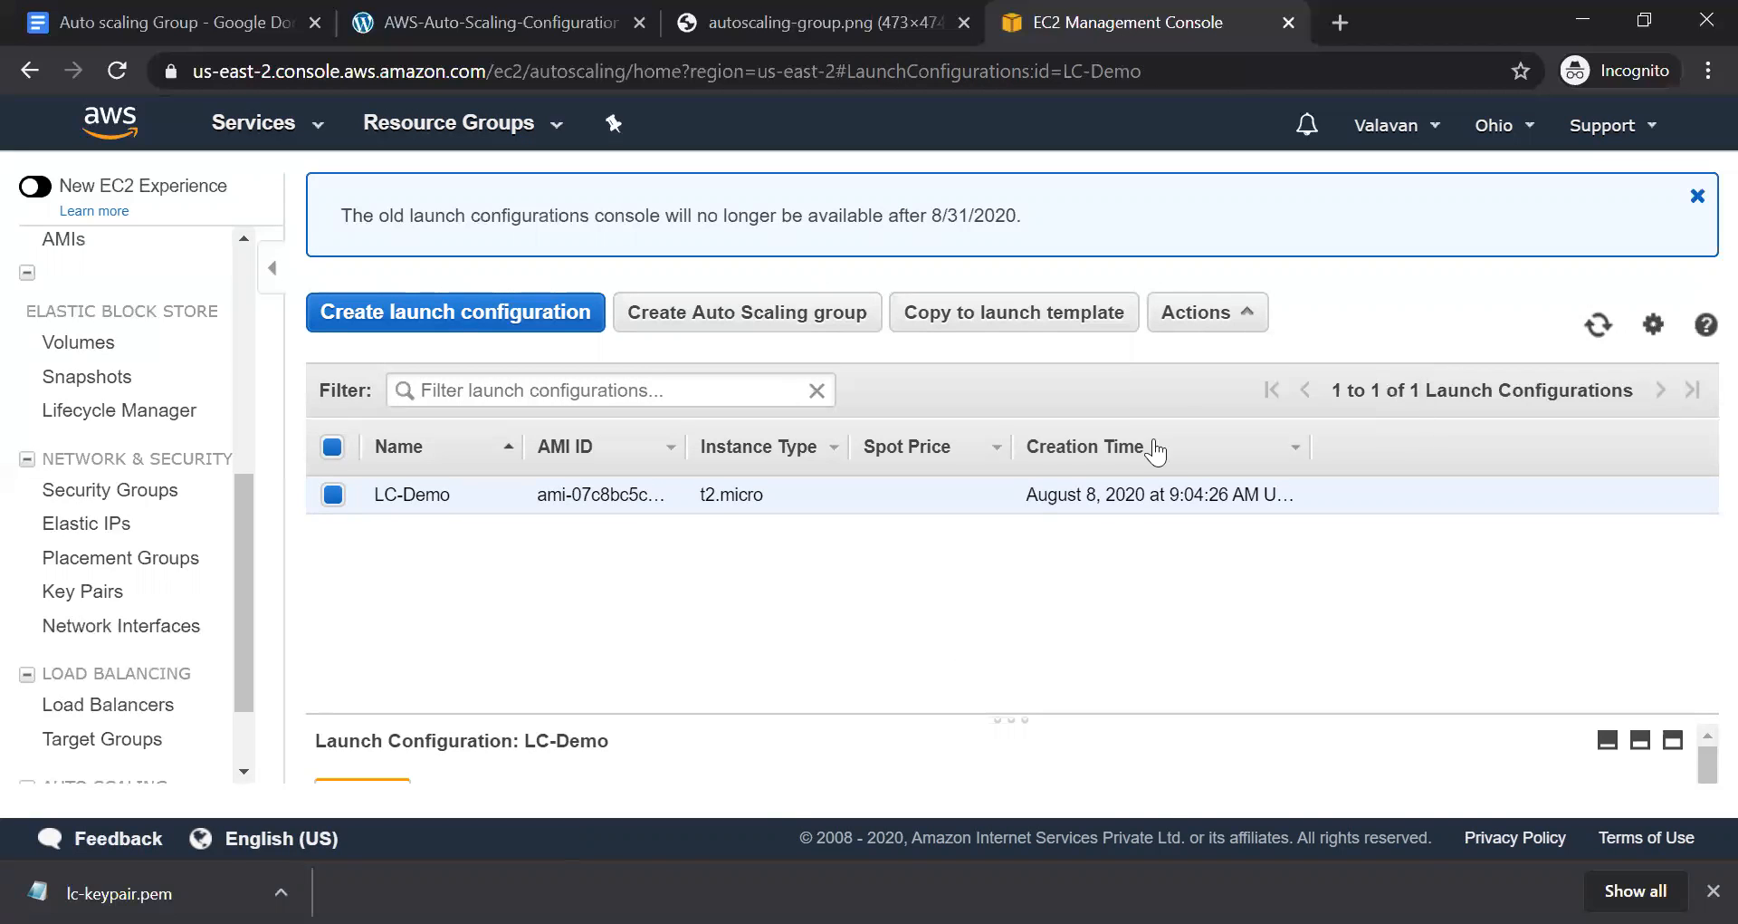
{"action": "left_click", "coordinate": [1207, 318]}
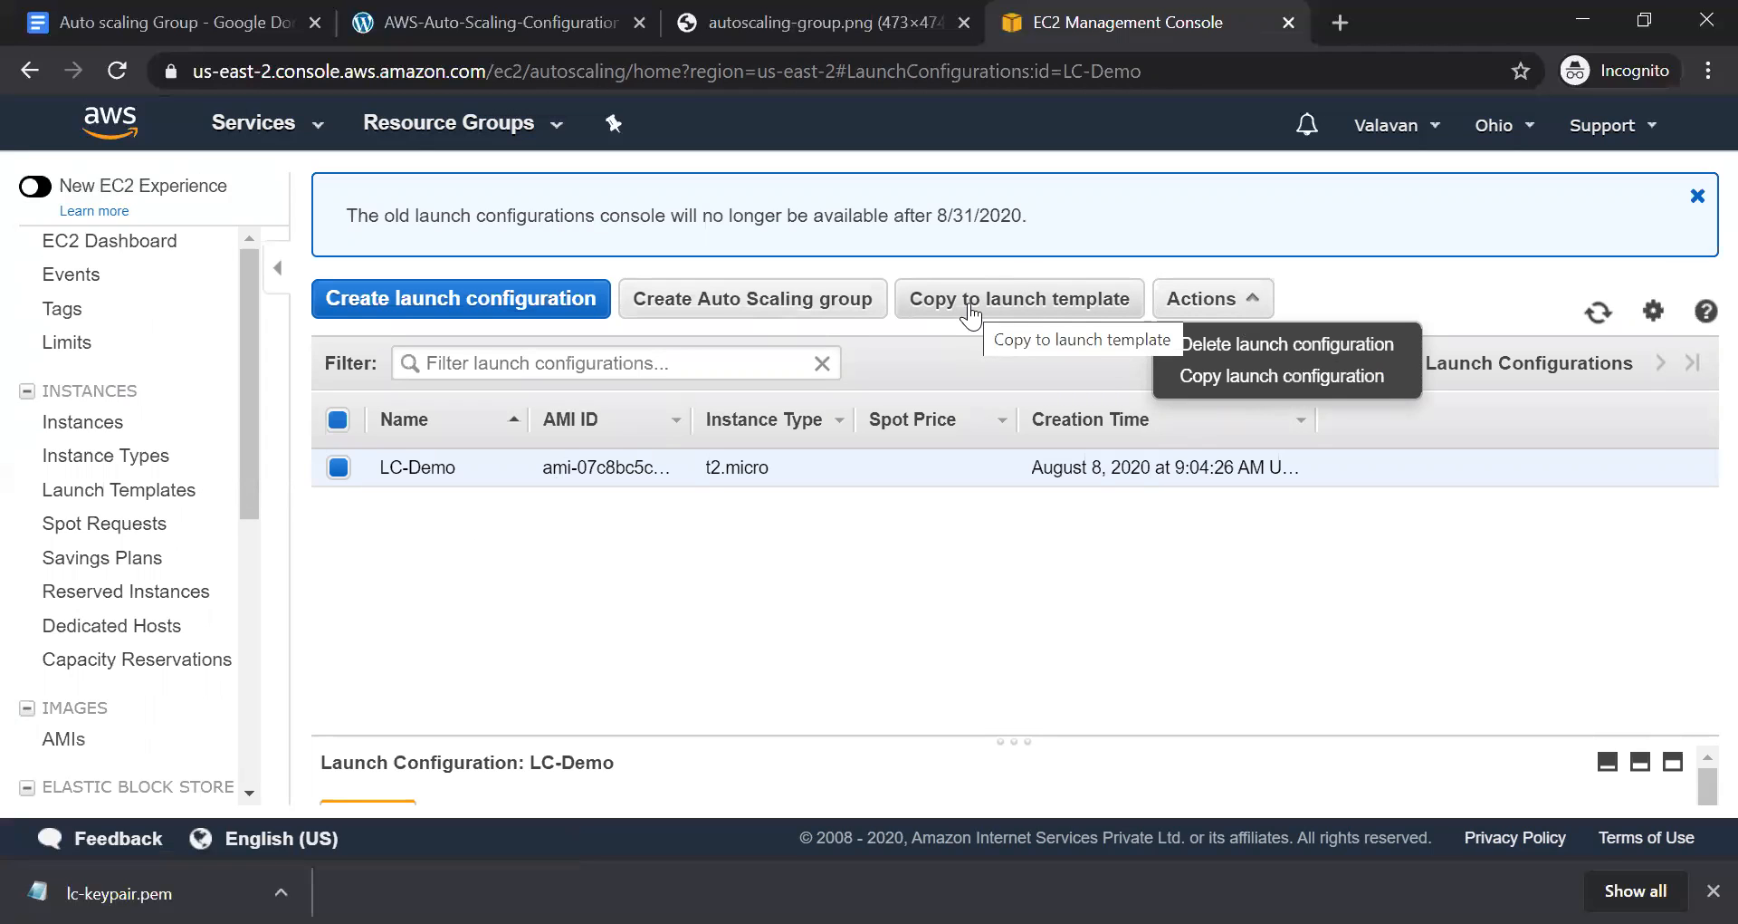
{"action": "left_click", "coordinate": [843, 538]}
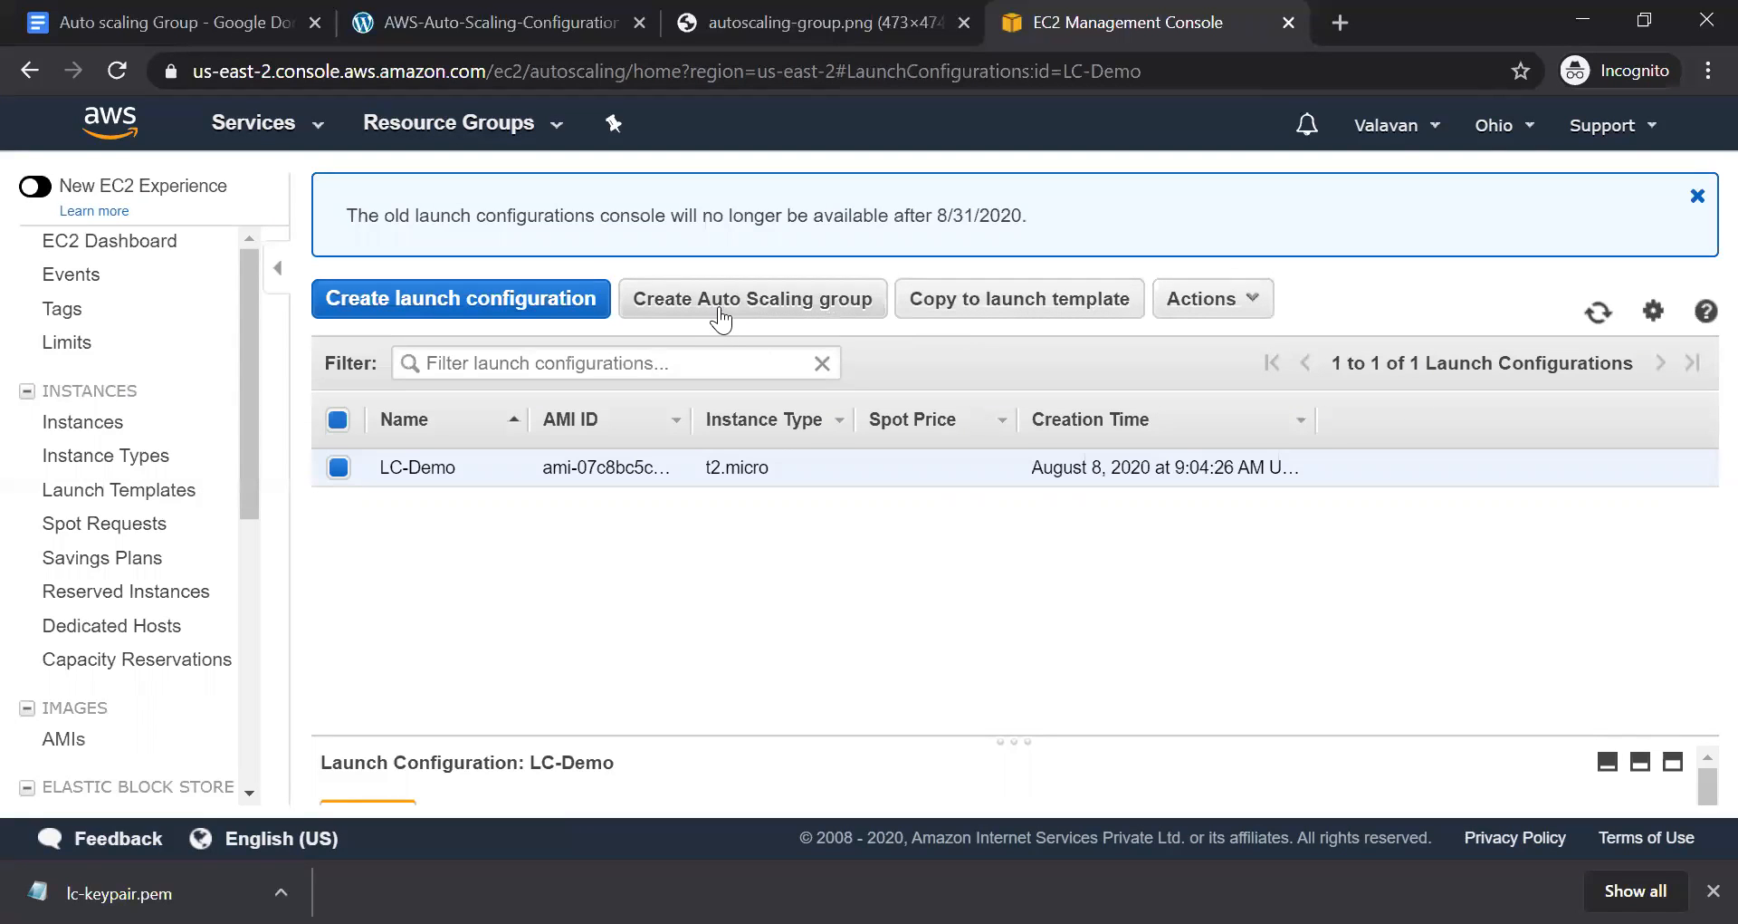
Start a new Auto Scaling group from the LC-Demo launch configuration and name it ASG-Demo
{"action": "left_click", "coordinate": [747, 308]}
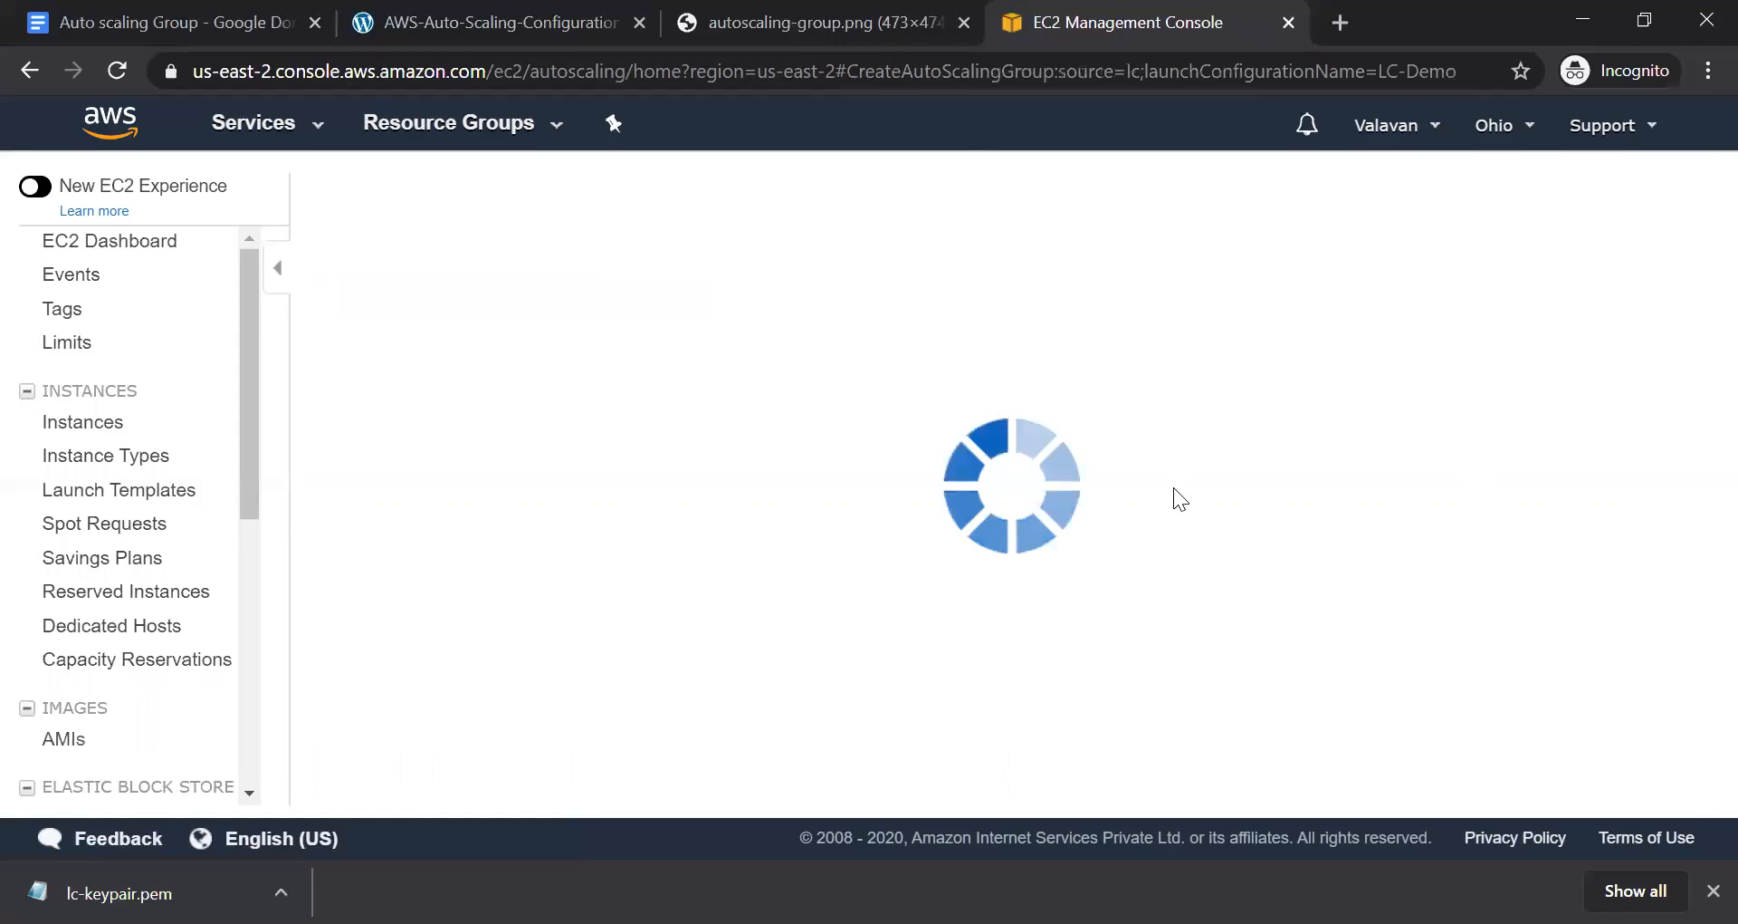
{"action": "left_click", "coordinate": [611, 288]}
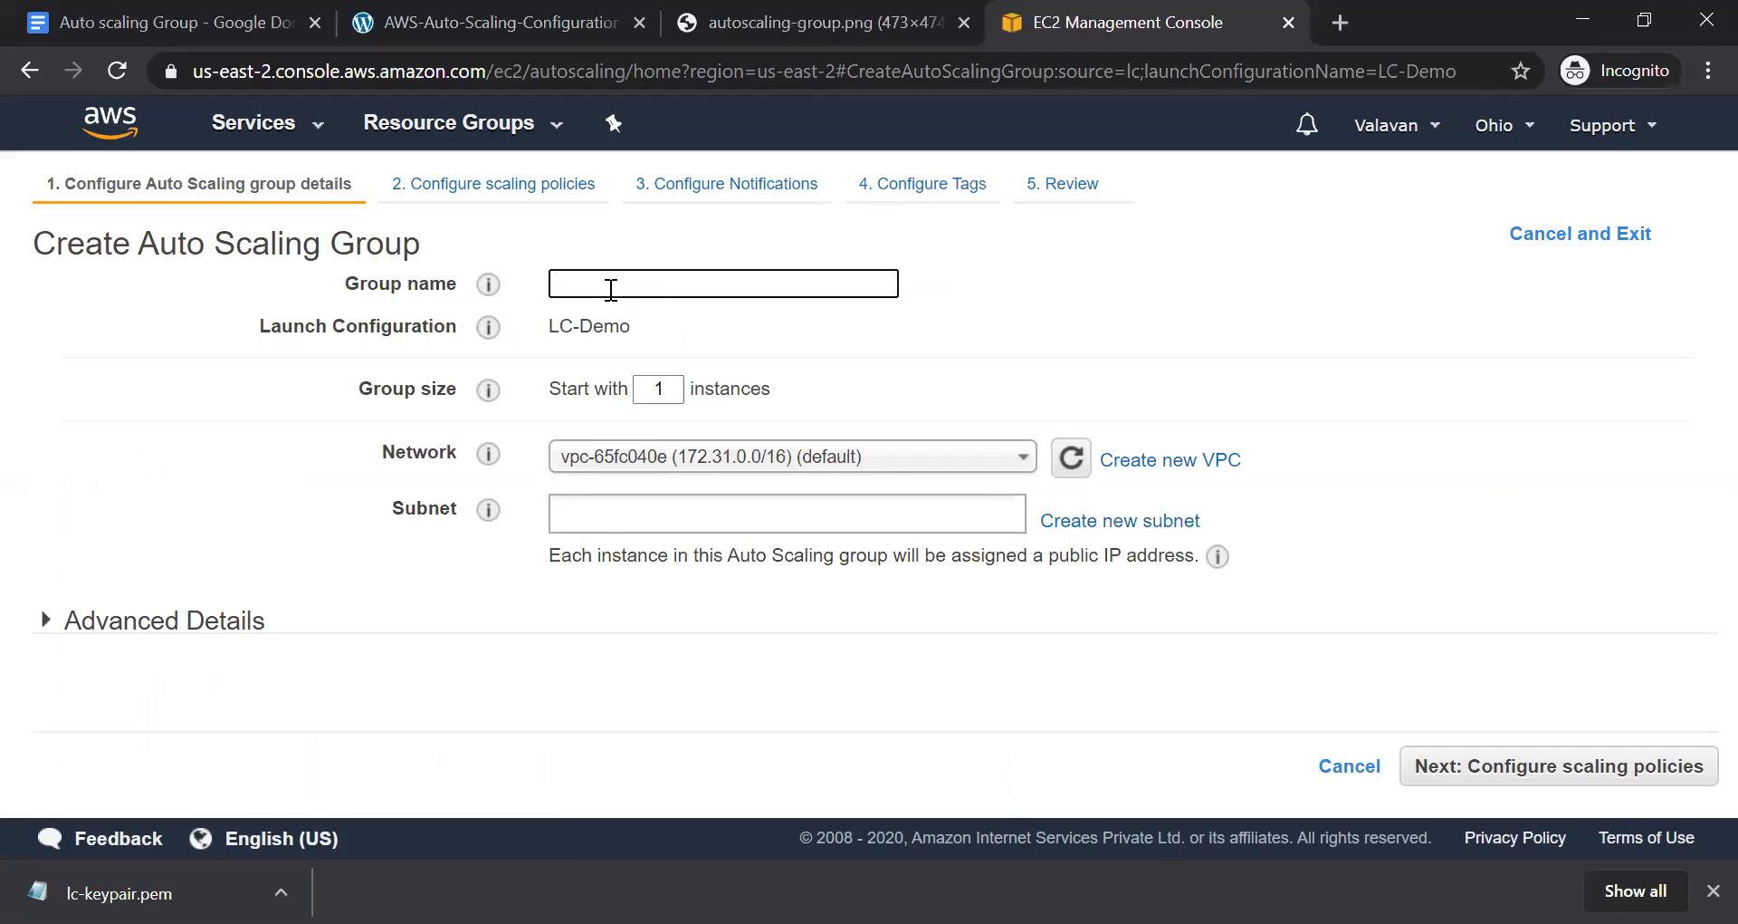
{"action": "type", "text": "ASG-Demo"}
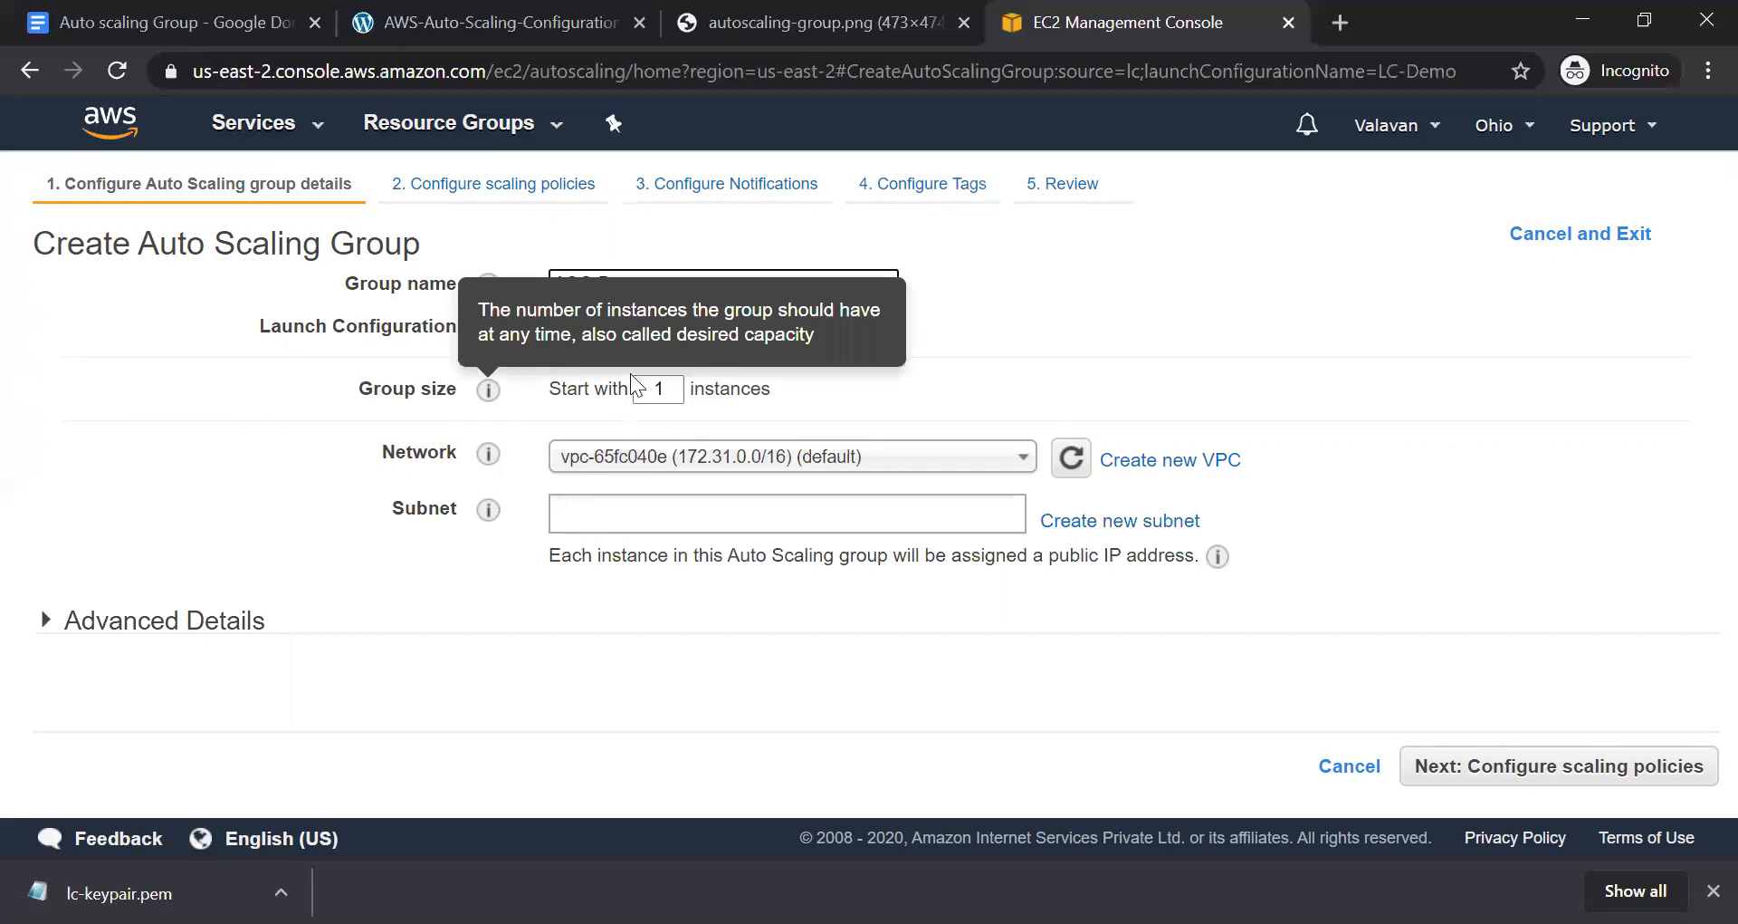
{"action": "left_click_drag", "start_coordinate": [639, 324], "coordinate": [519, 319]}
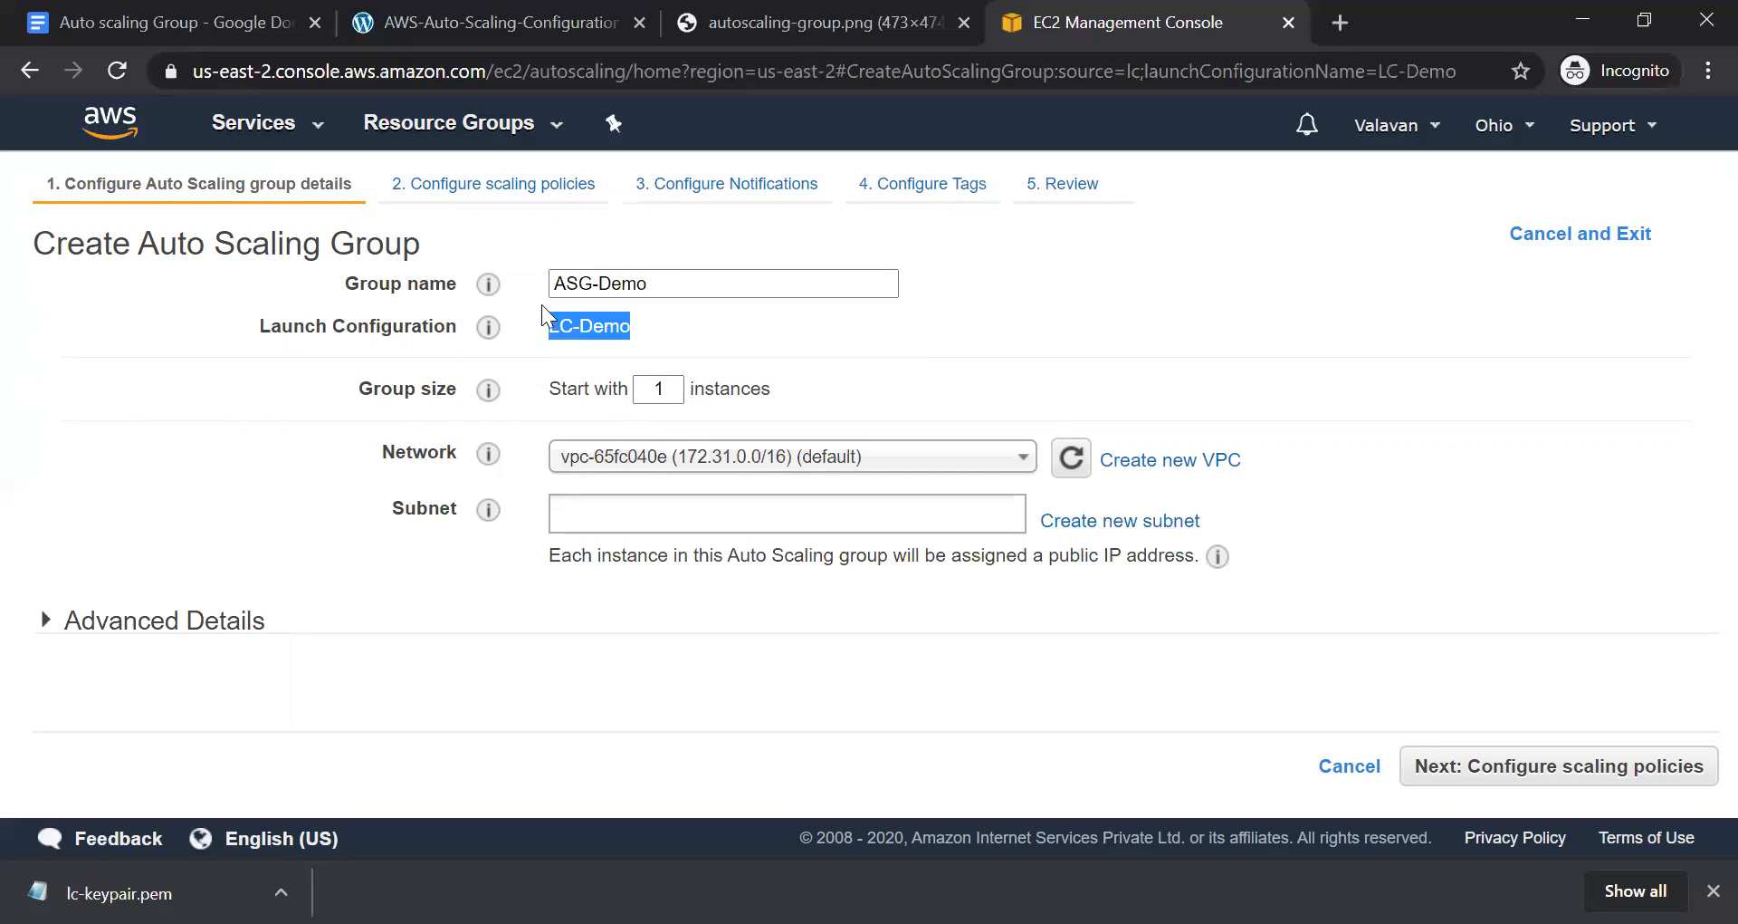
{"action": "double_click", "coordinate": [639, 393]}
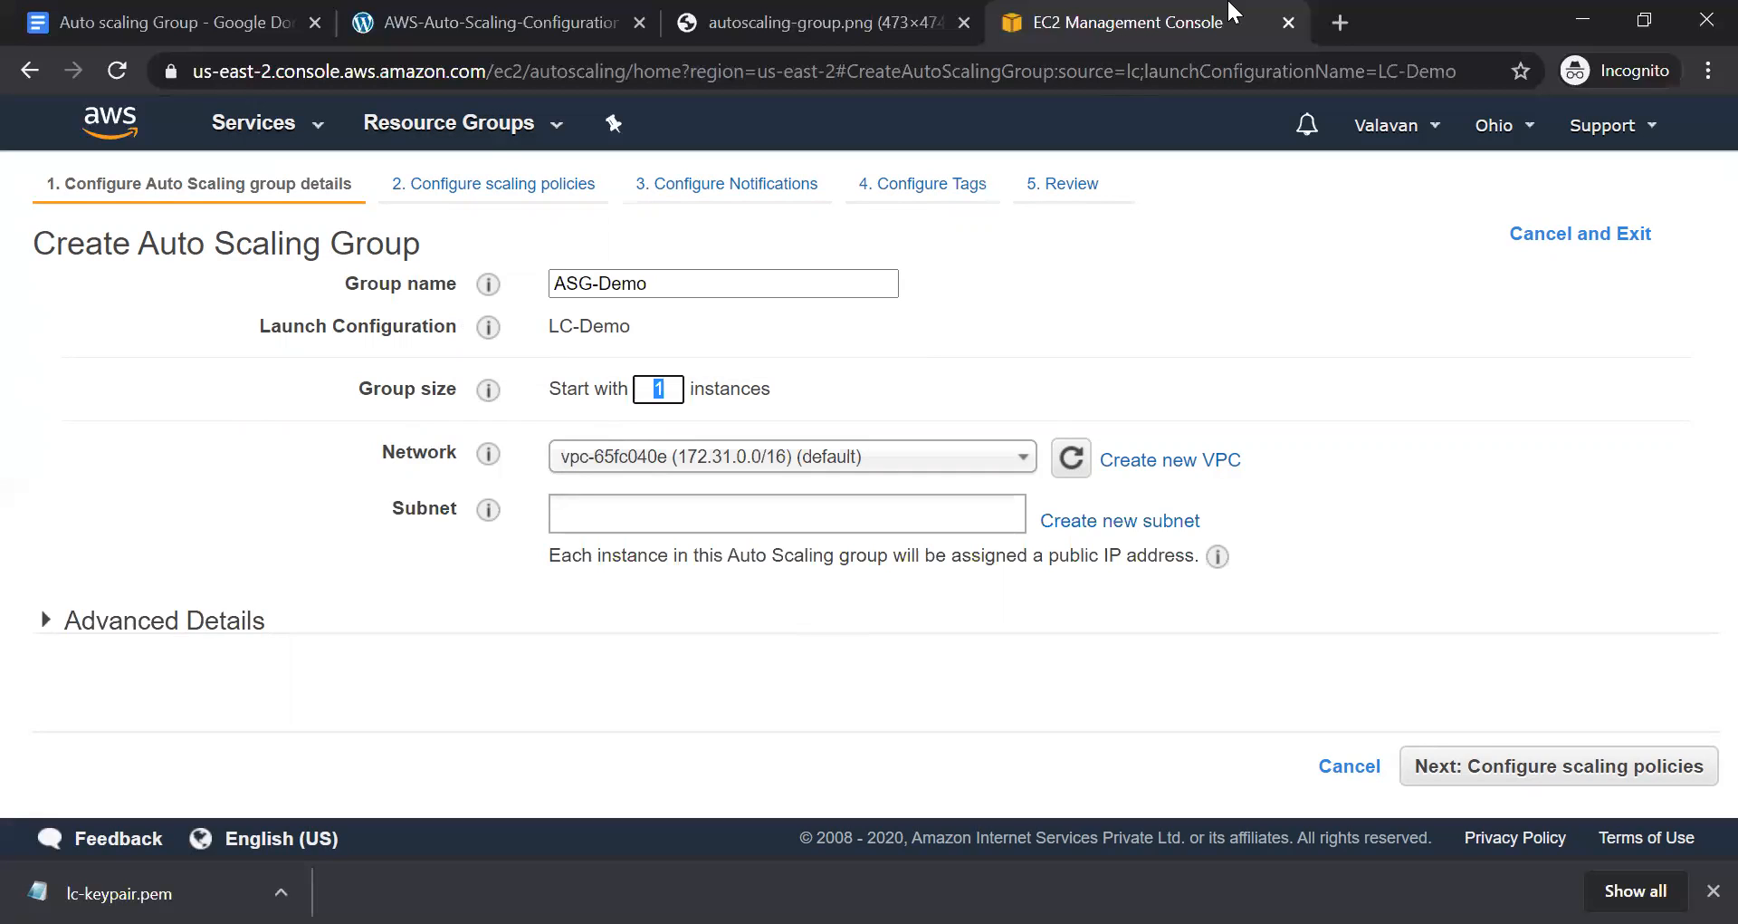
Keep one starting instance in the default VPC and add the default subnets in us-east-2a, us-east-2b and us-east-2c
{"action": "left_click", "coordinate": [658, 398]}
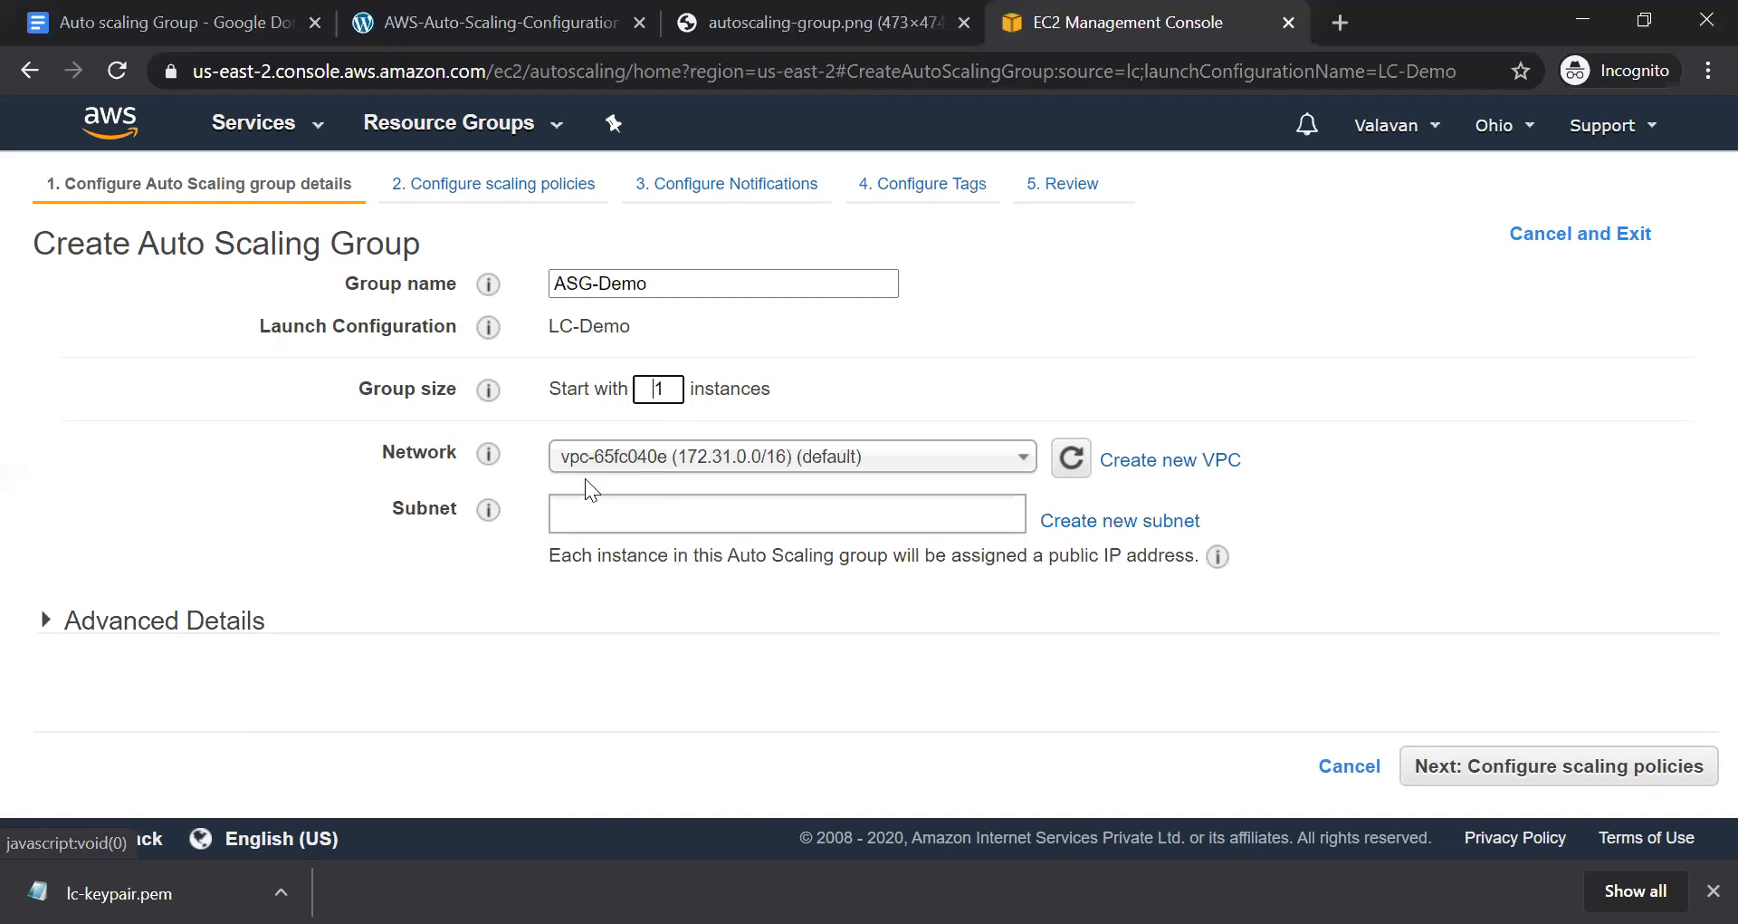
{"action": "left_click", "coordinate": [674, 466]}
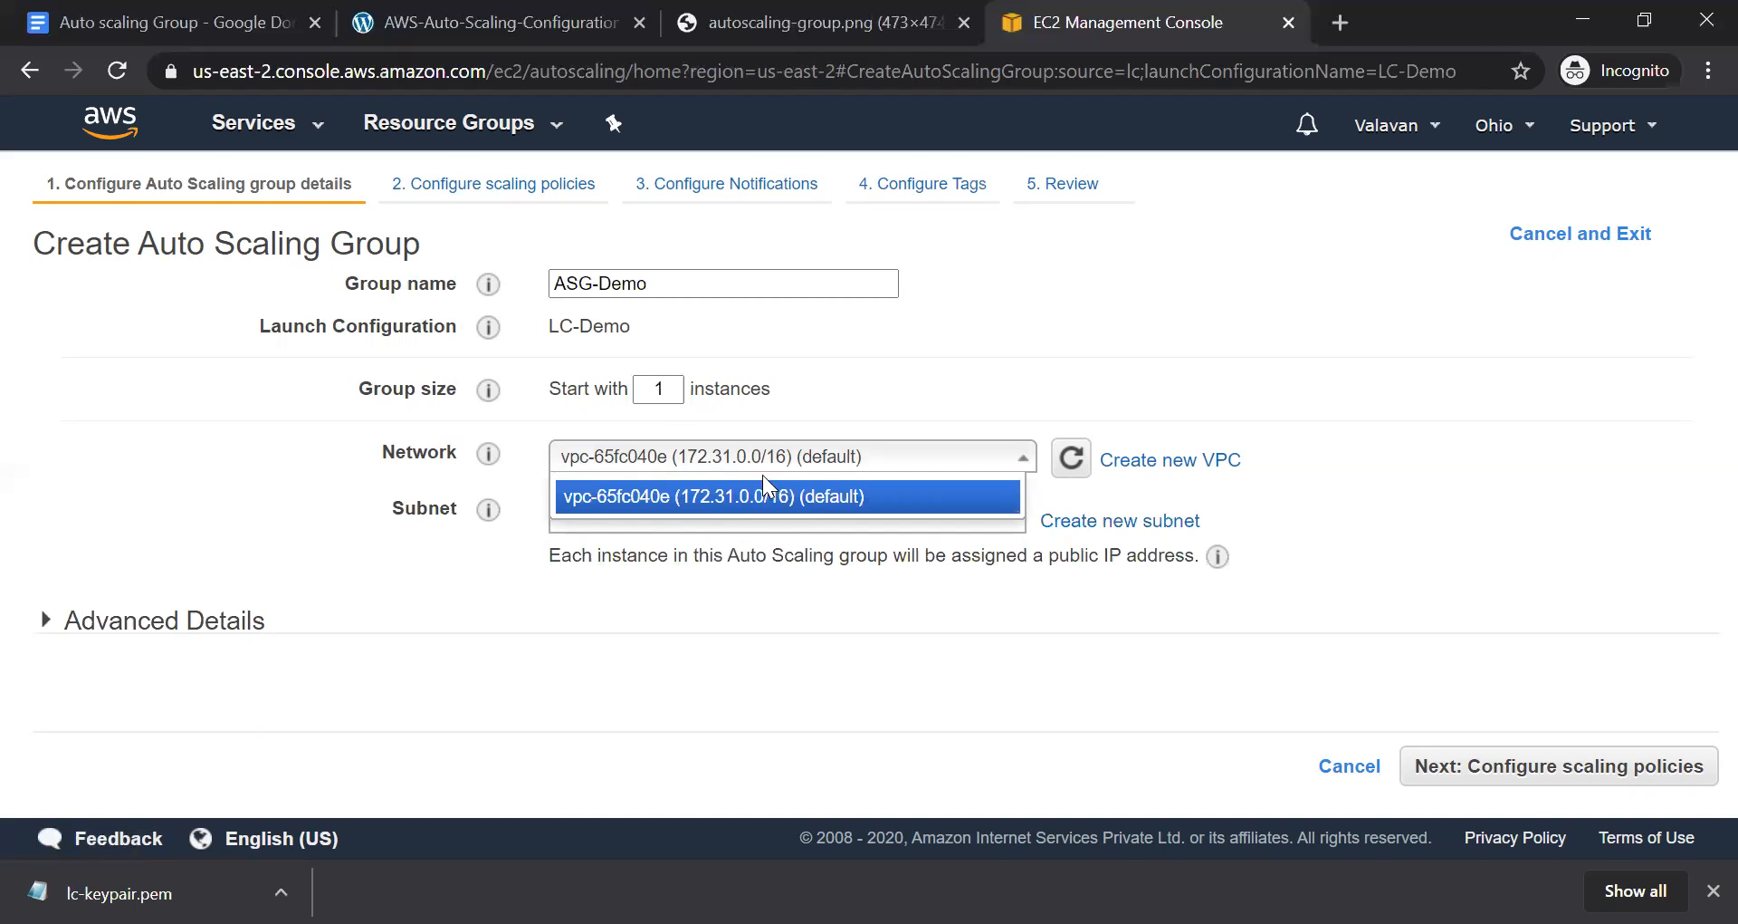
{"action": "left_click", "coordinate": [960, 490]}
{"action": "left_click", "coordinate": [646, 510]}
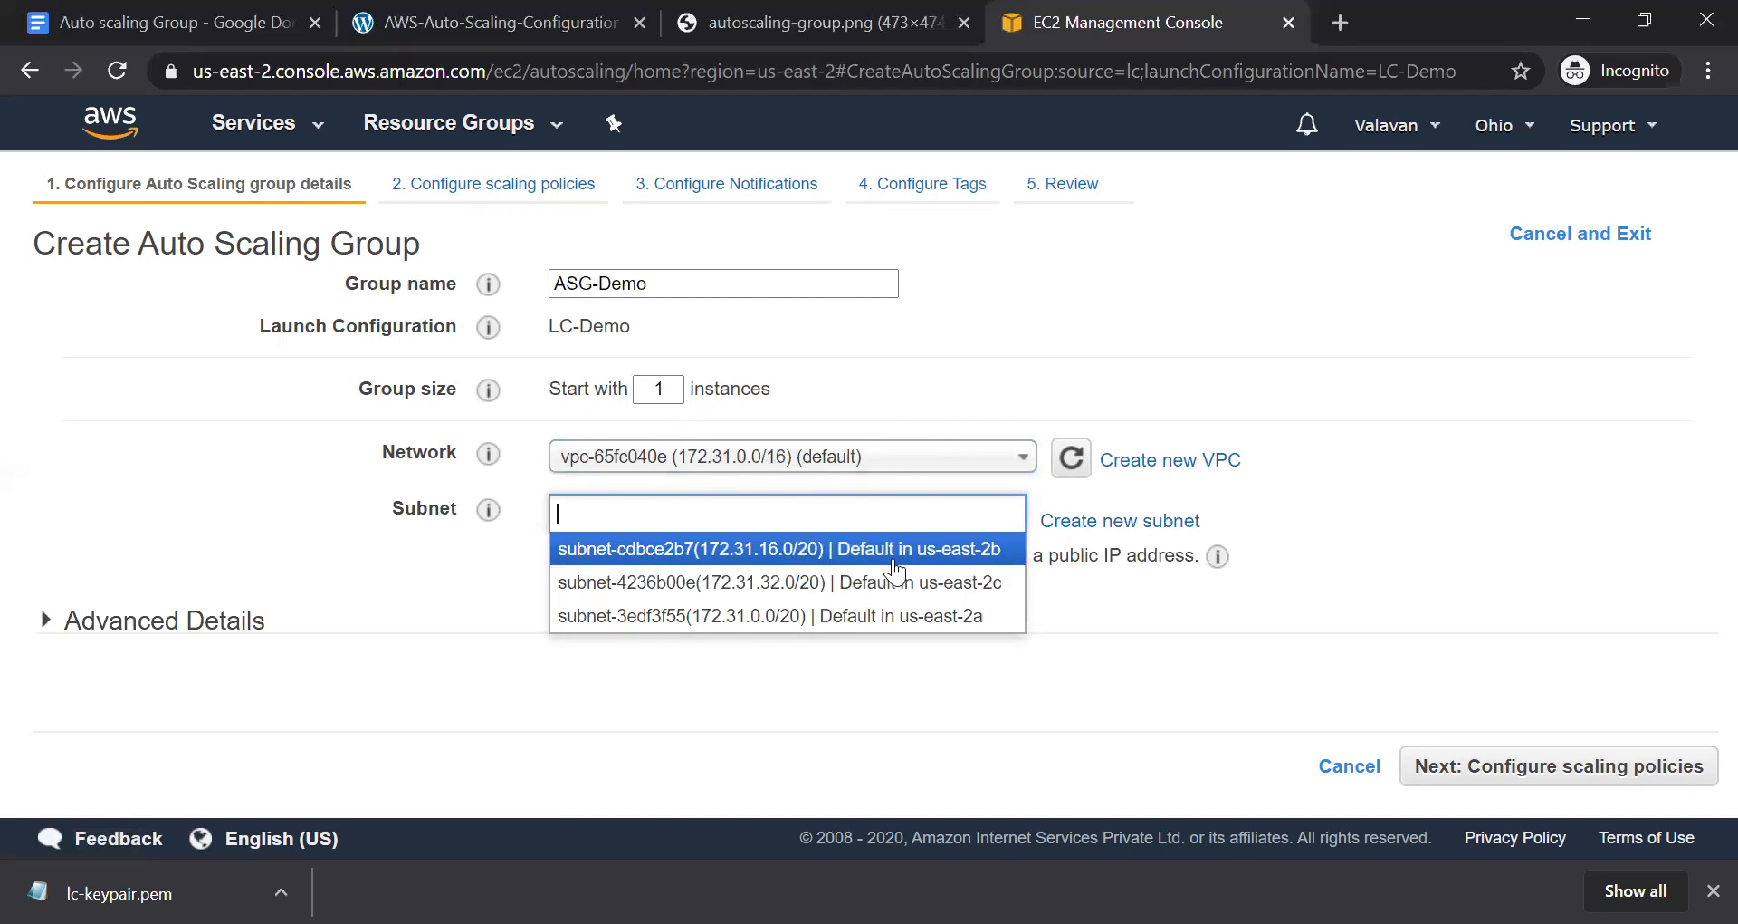
{"action": "left_click", "coordinate": [906, 618]}
{"action": "left_click", "coordinate": [857, 551]}
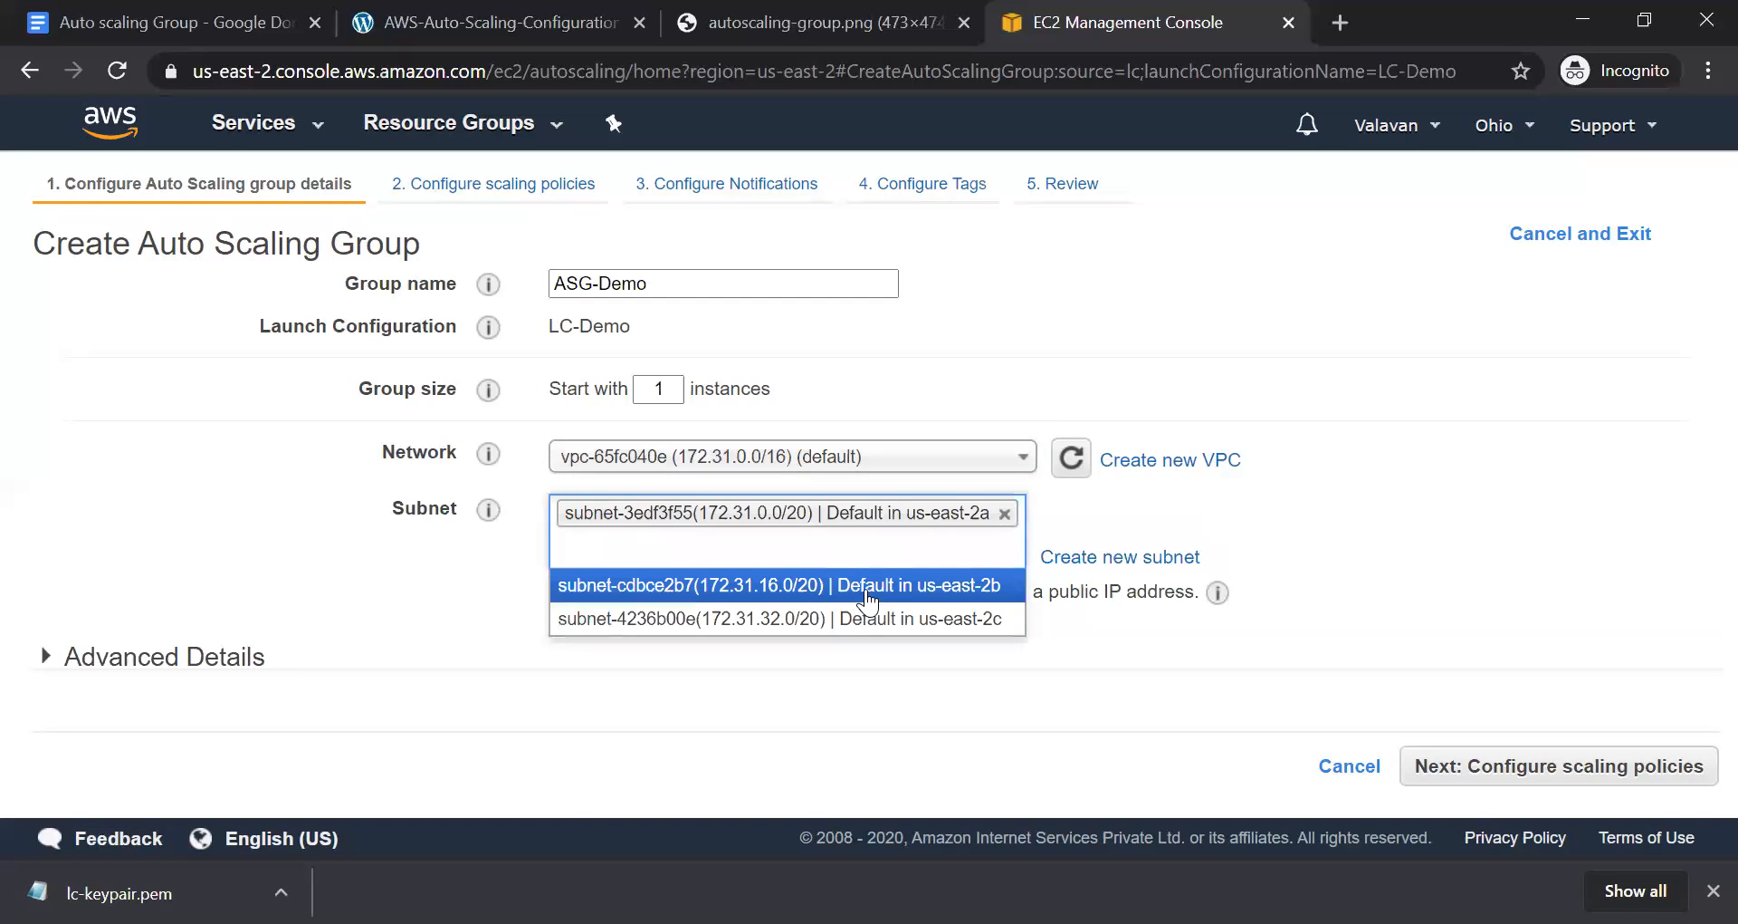
{"action": "left_click", "coordinate": [867, 587]}
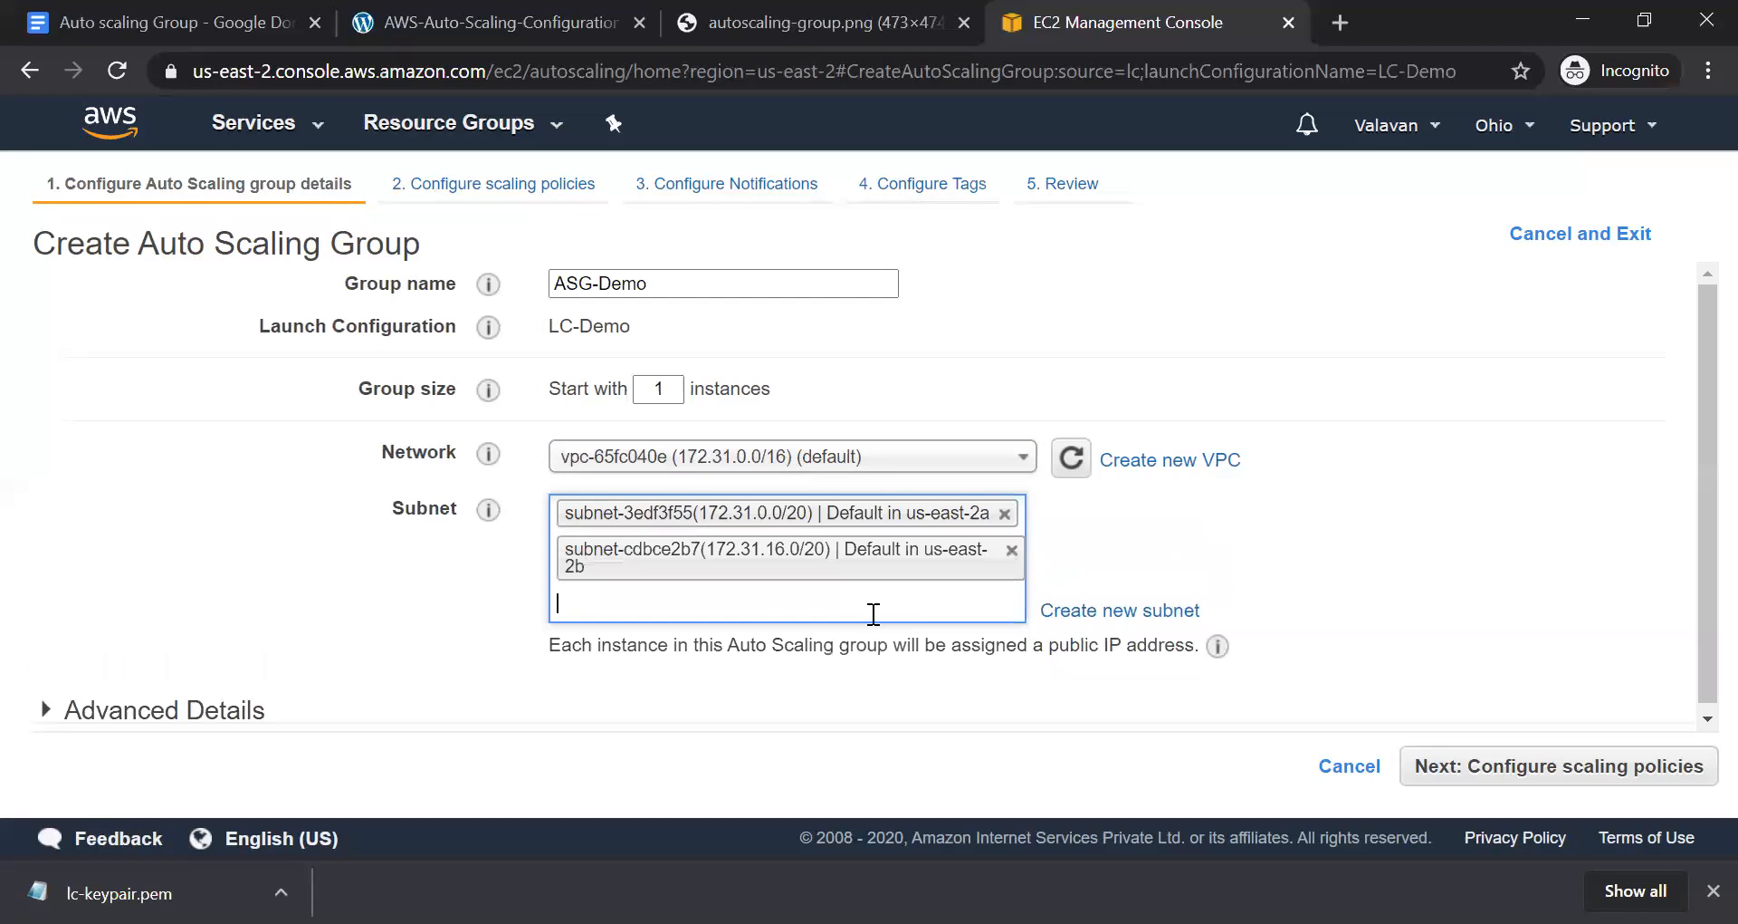
{"action": "left_click", "coordinate": [754, 607]}
{"action": "left_click", "coordinate": [711, 638]}
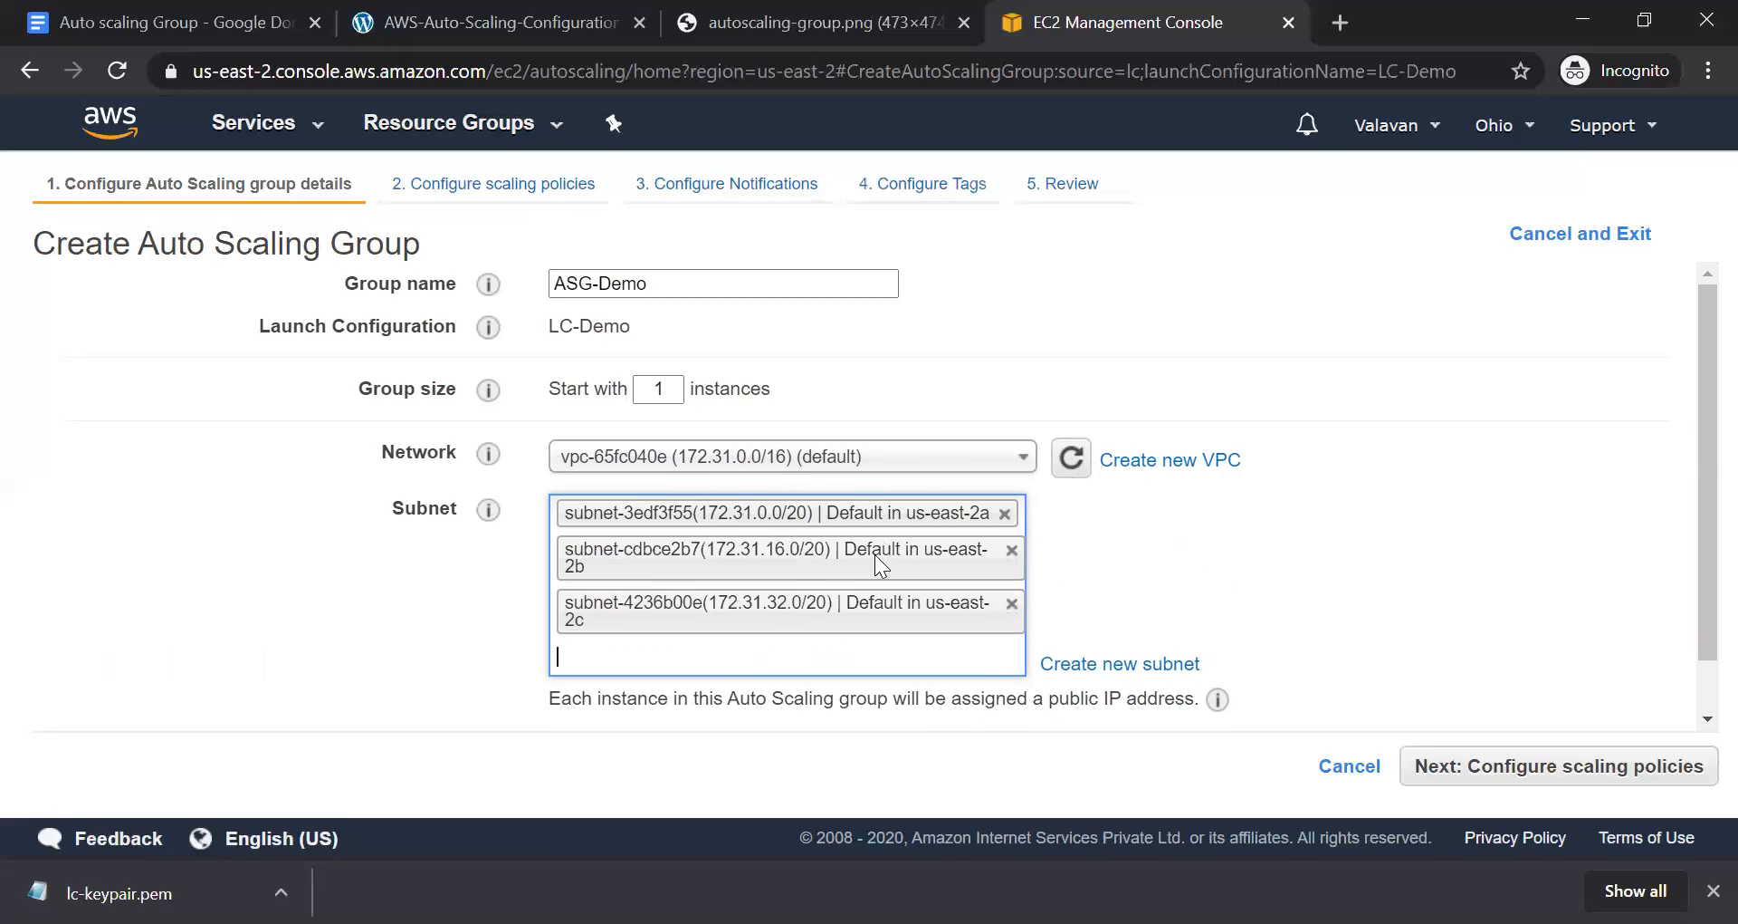
Examine the group's advanced details, including its load balancing options, leaving load balancing disabled and collapsing the section again
{"action": "scroll", "coordinate": [1268, 634], "scroll_direction": "down", "scroll_amount": 1}
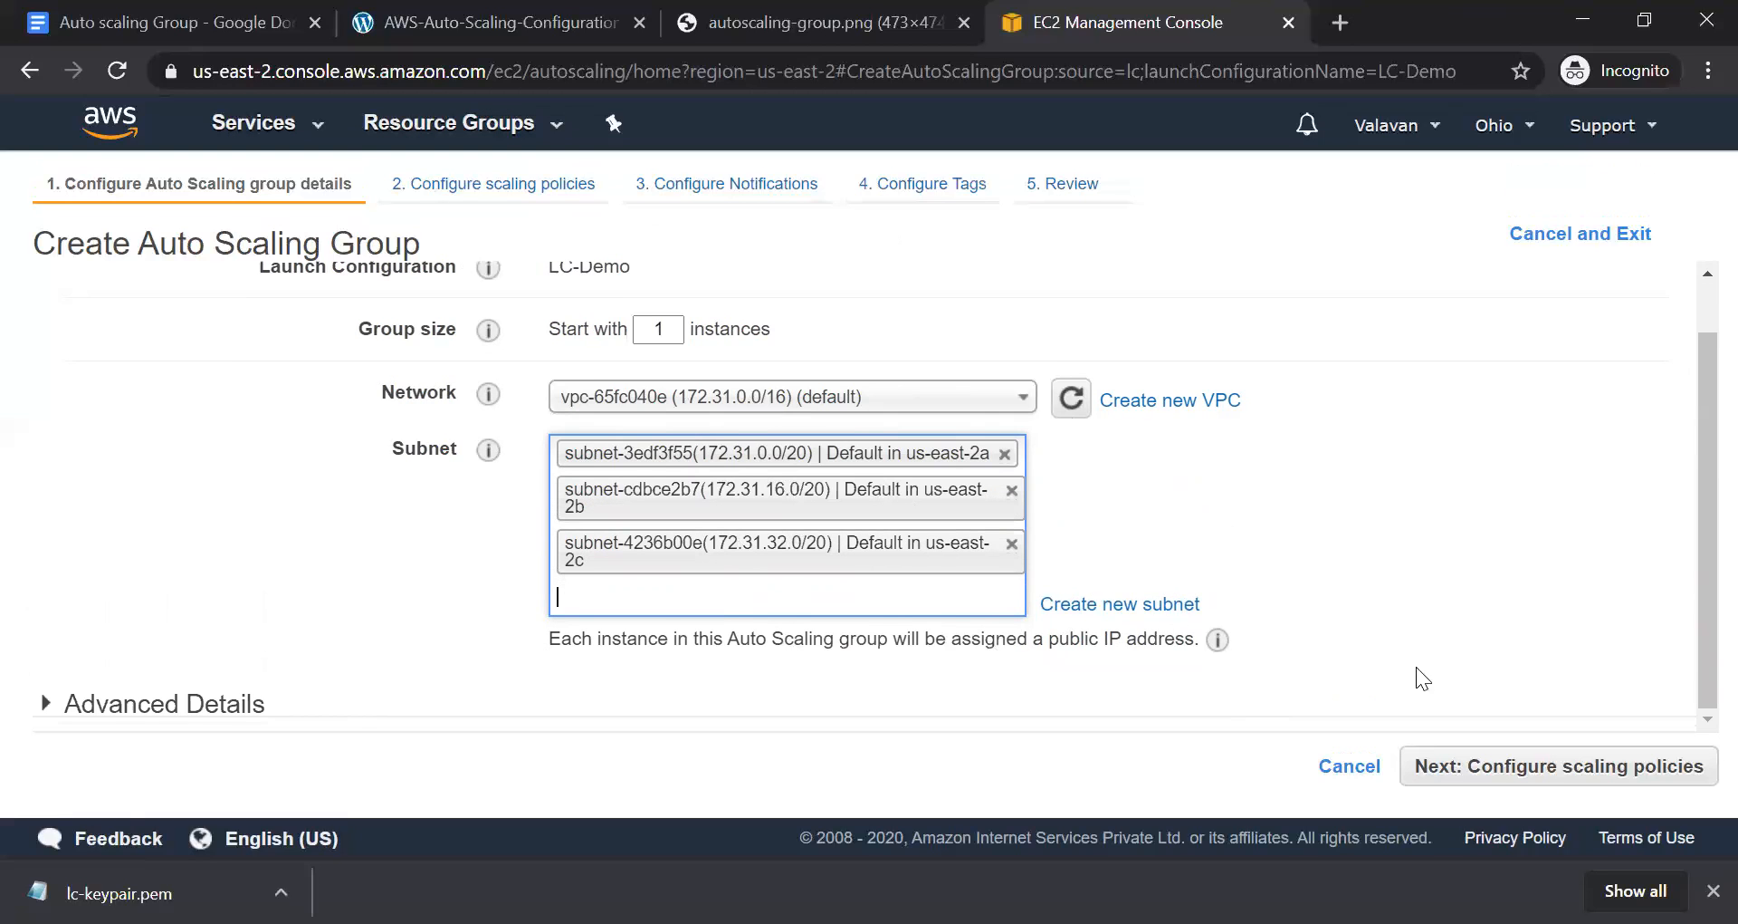
{"action": "left_click", "coordinate": [226, 706]}
{"action": "scroll", "coordinate": [941, 552], "scroll_direction": "down", "scroll_amount": 1}
{"action": "scroll", "coordinate": [999, 494], "scroll_direction": "down", "scroll_amount": 2}
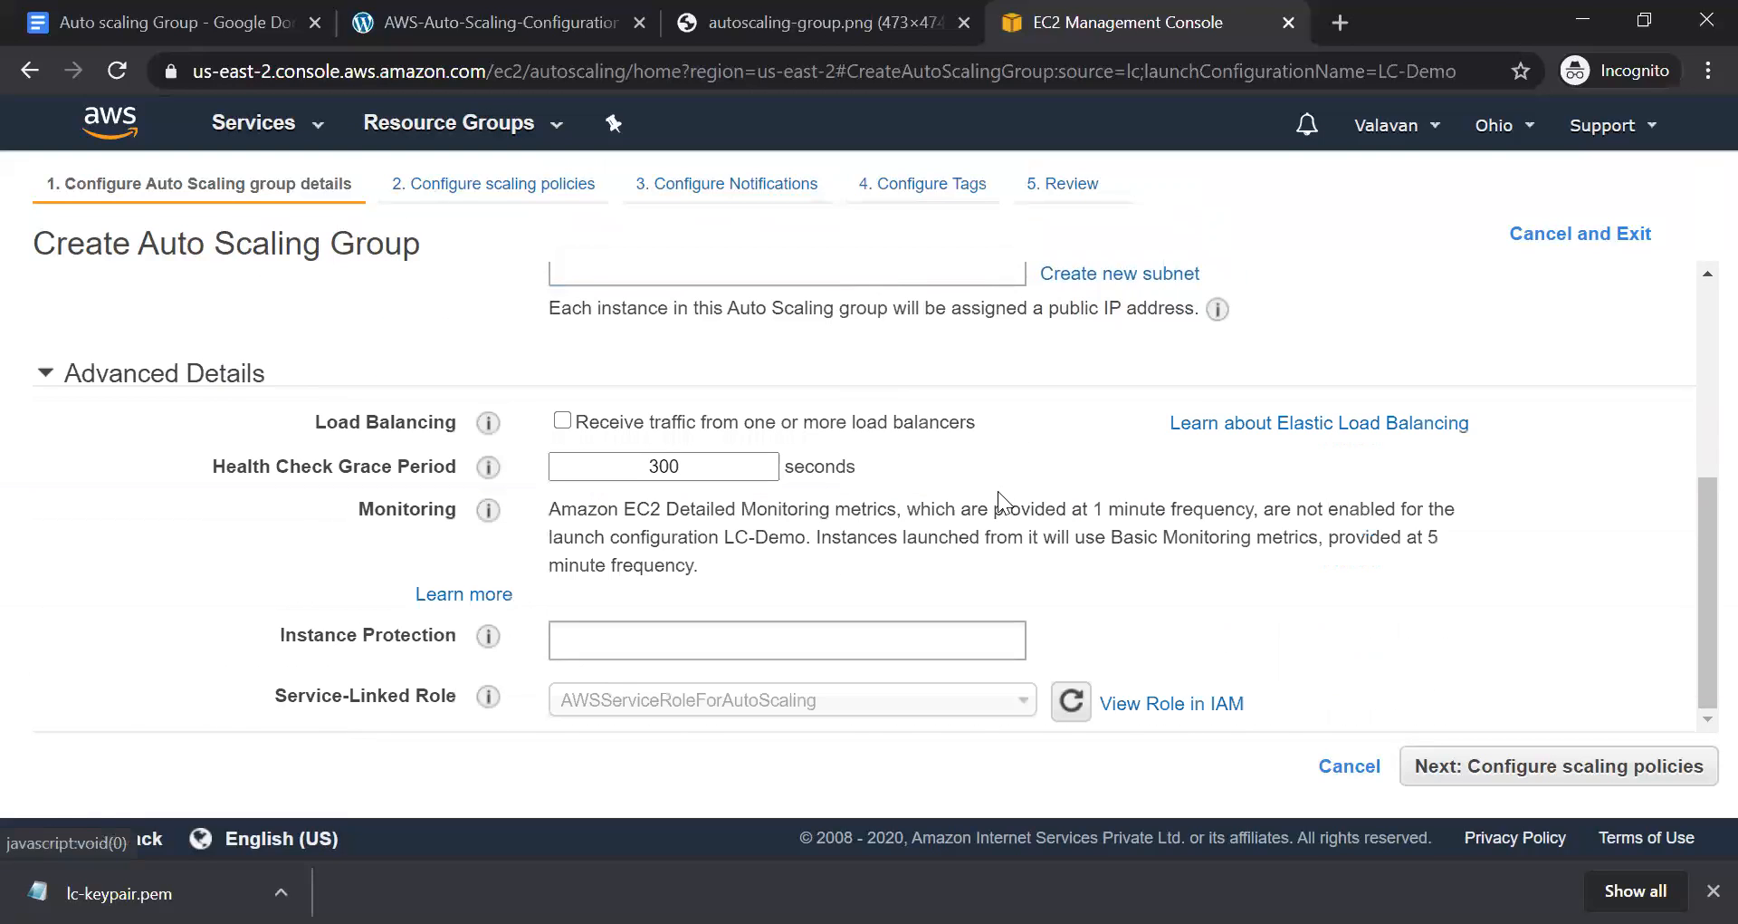
{"action": "left_click", "coordinate": [584, 428]}
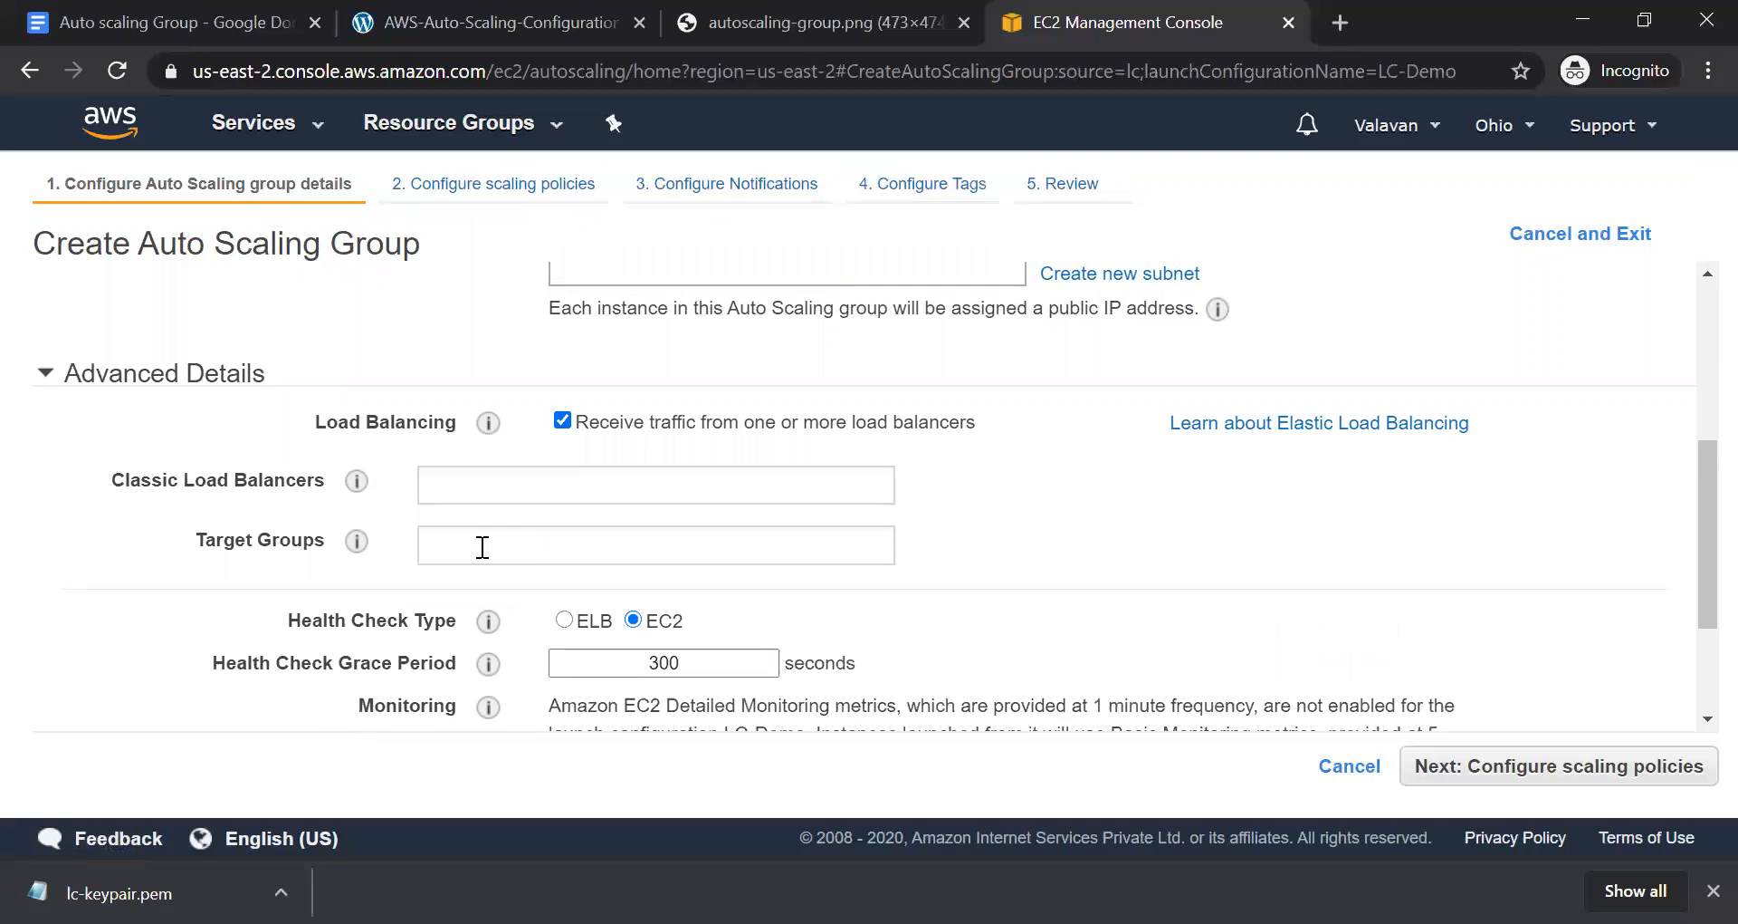
{"action": "left_click", "coordinate": [562, 422]}
{"action": "scroll", "coordinate": [166, 661], "scroll_direction": "up", "scroll_amount": 3}
{"action": "left_click", "coordinate": [163, 654]}
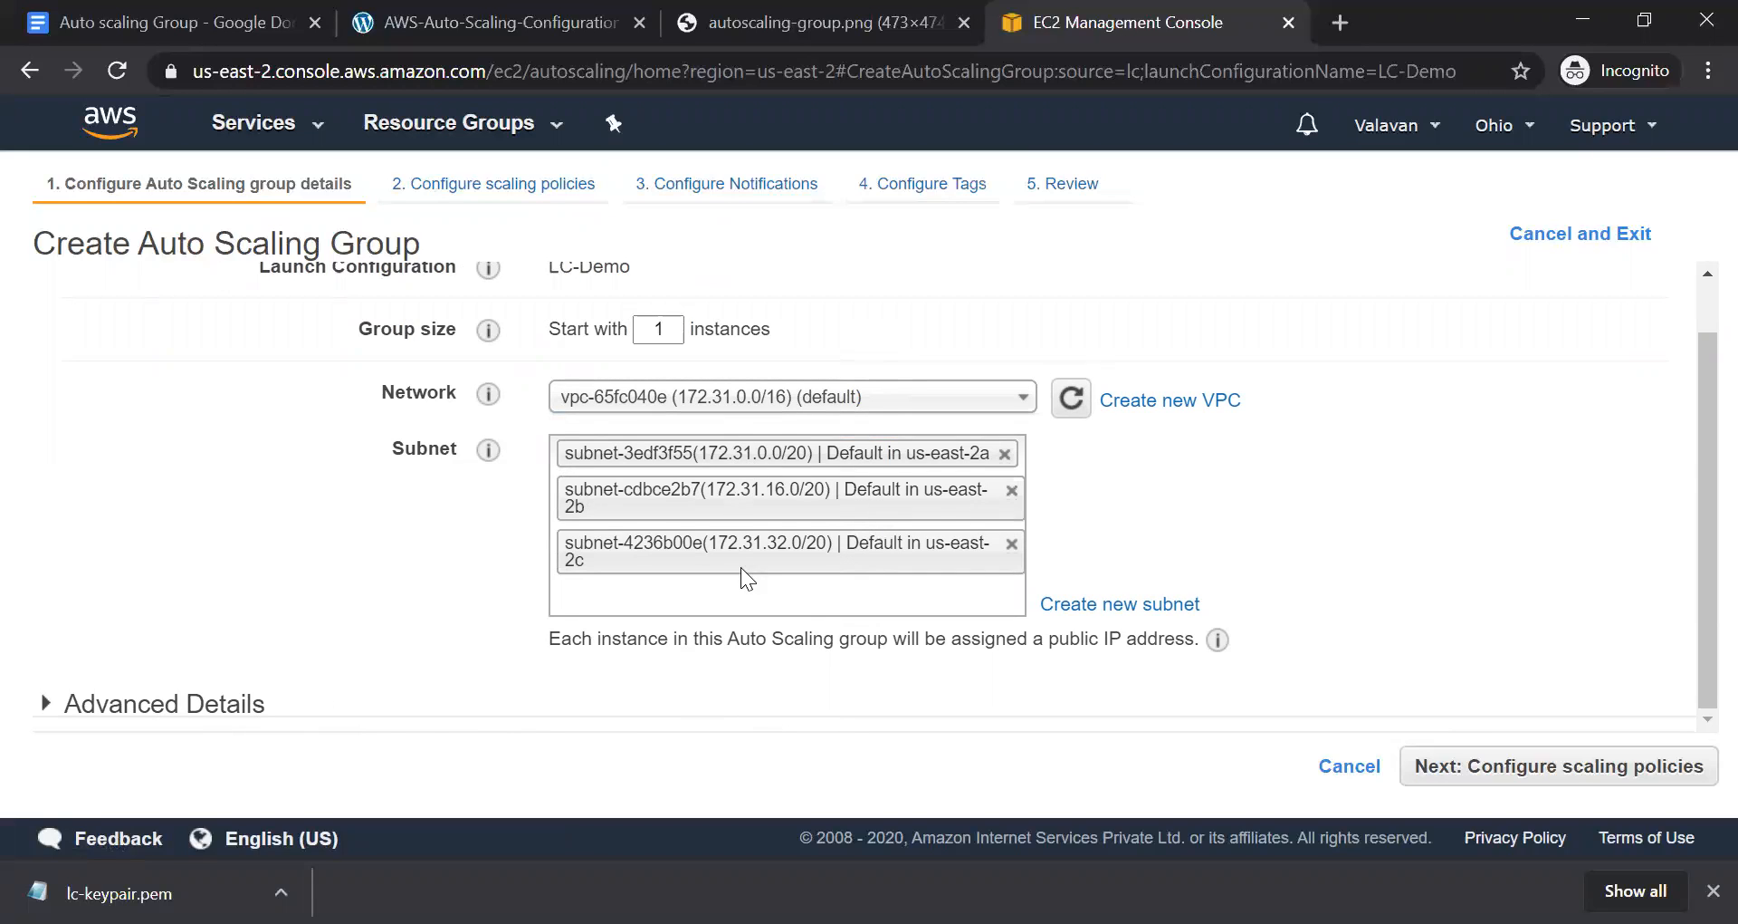
Keep the group size at 1 instance and proceed to the scaling policies
{"action": "scroll", "coordinate": [665, 410], "scroll_direction": "up", "scroll_amount": 1}
{"action": "double_click", "coordinate": [653, 391]}
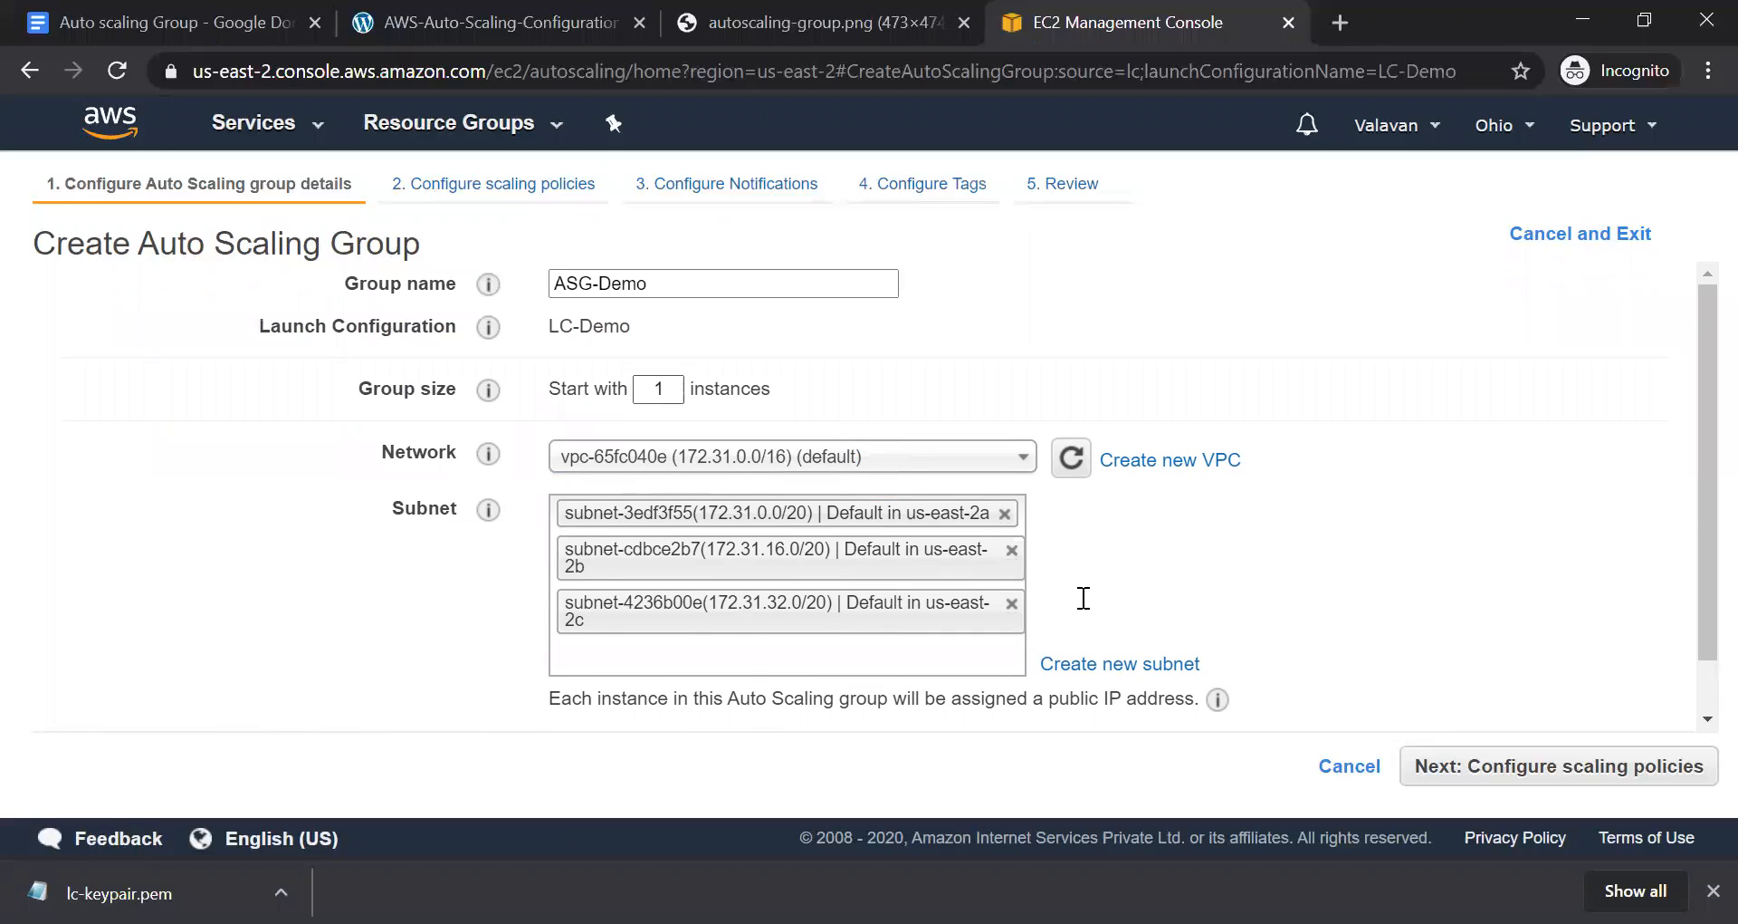
{"action": "scroll", "coordinate": [1264, 536], "scroll_direction": "down", "scroll_amount": 1}
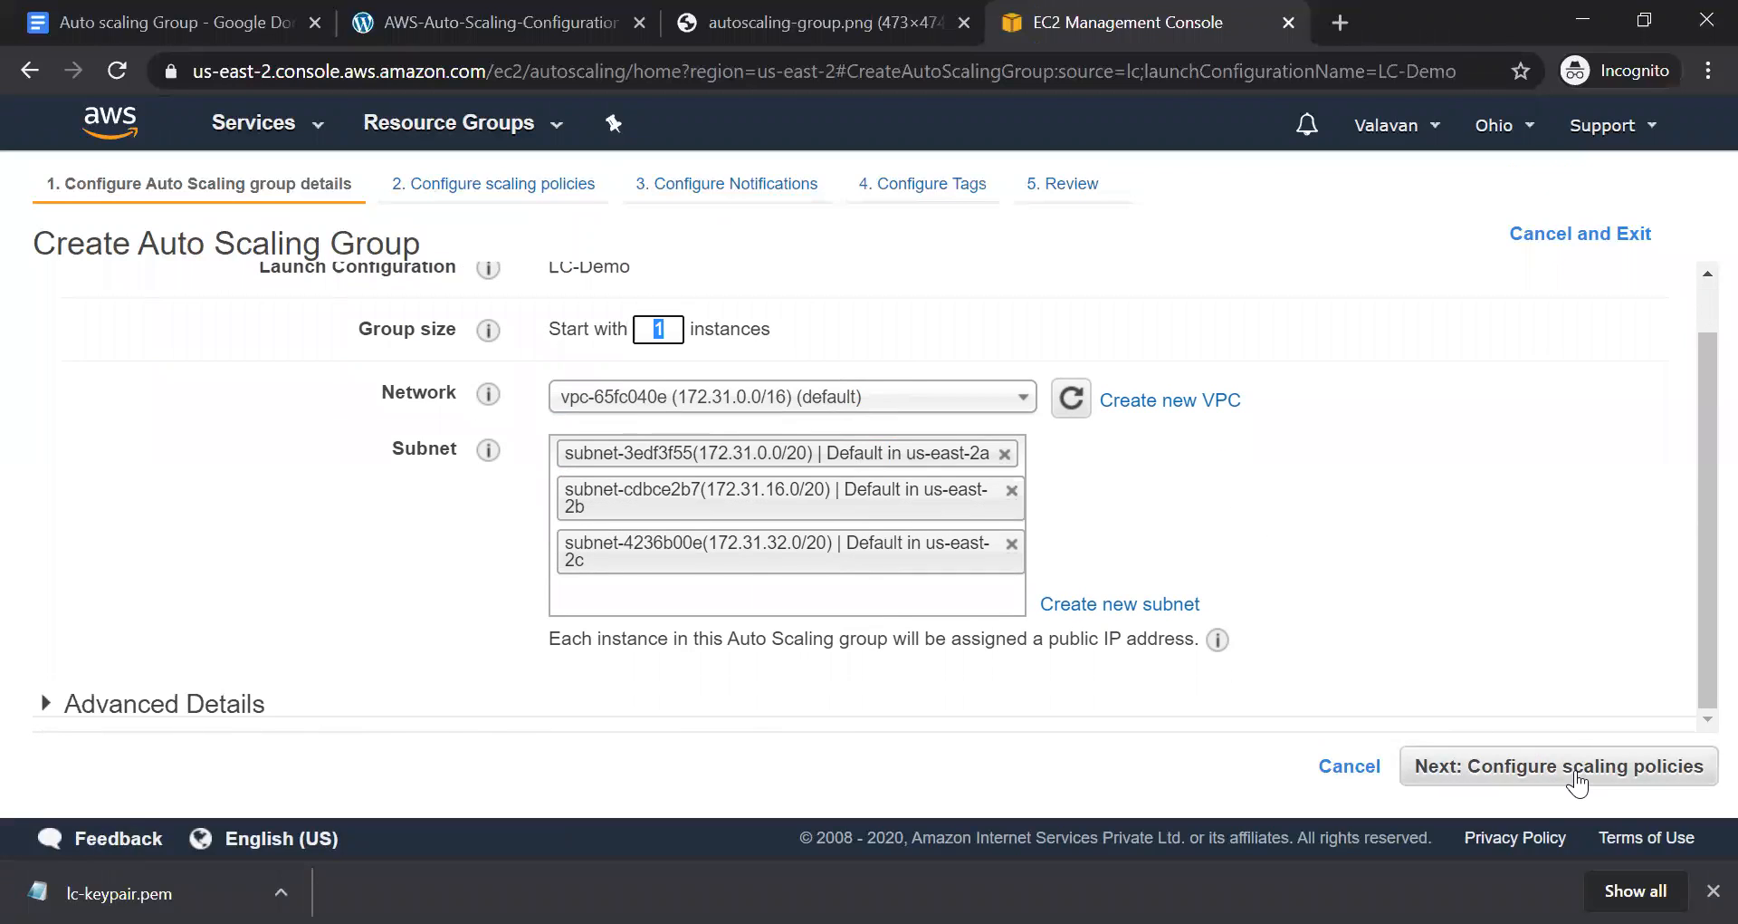
{"action": "left_click", "coordinate": [1575, 777]}
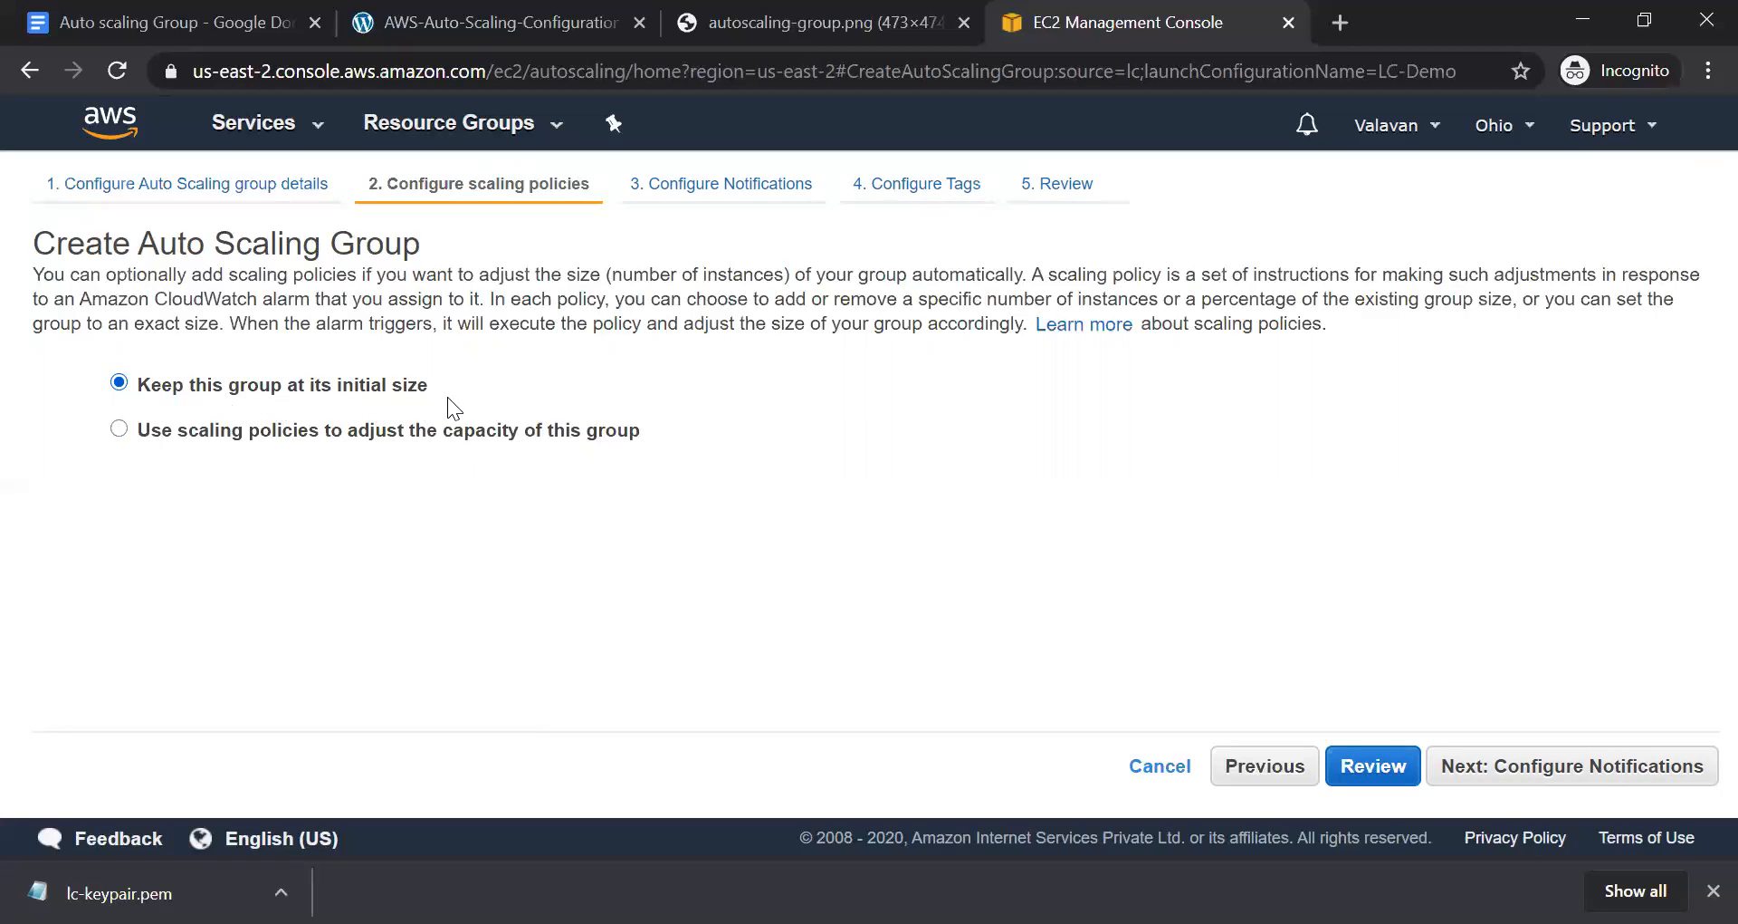
Look over the scaling policy settings, keep the group at its initial size, and proceed to the notifications
{"action": "left_click", "coordinate": [366, 433]}
{"action": "scroll", "coordinate": [437, 543], "scroll_direction": "down", "scroll_amount": 3}
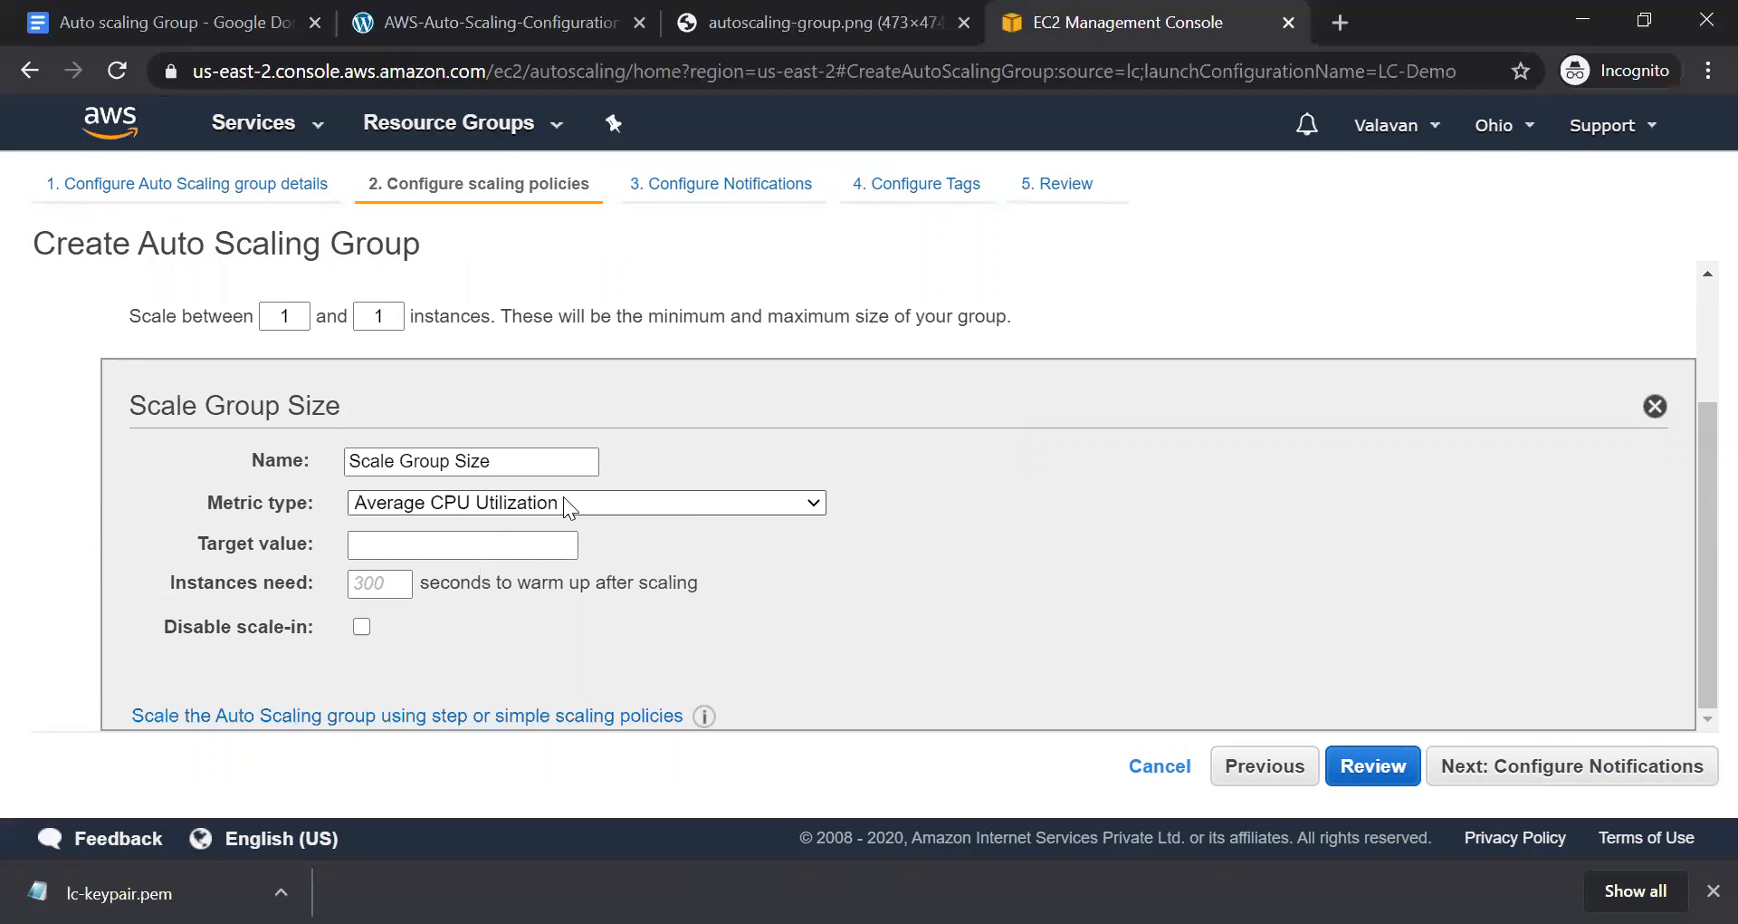
{"action": "scroll", "coordinate": [300, 437], "scroll_direction": "up", "scroll_amount": 2}
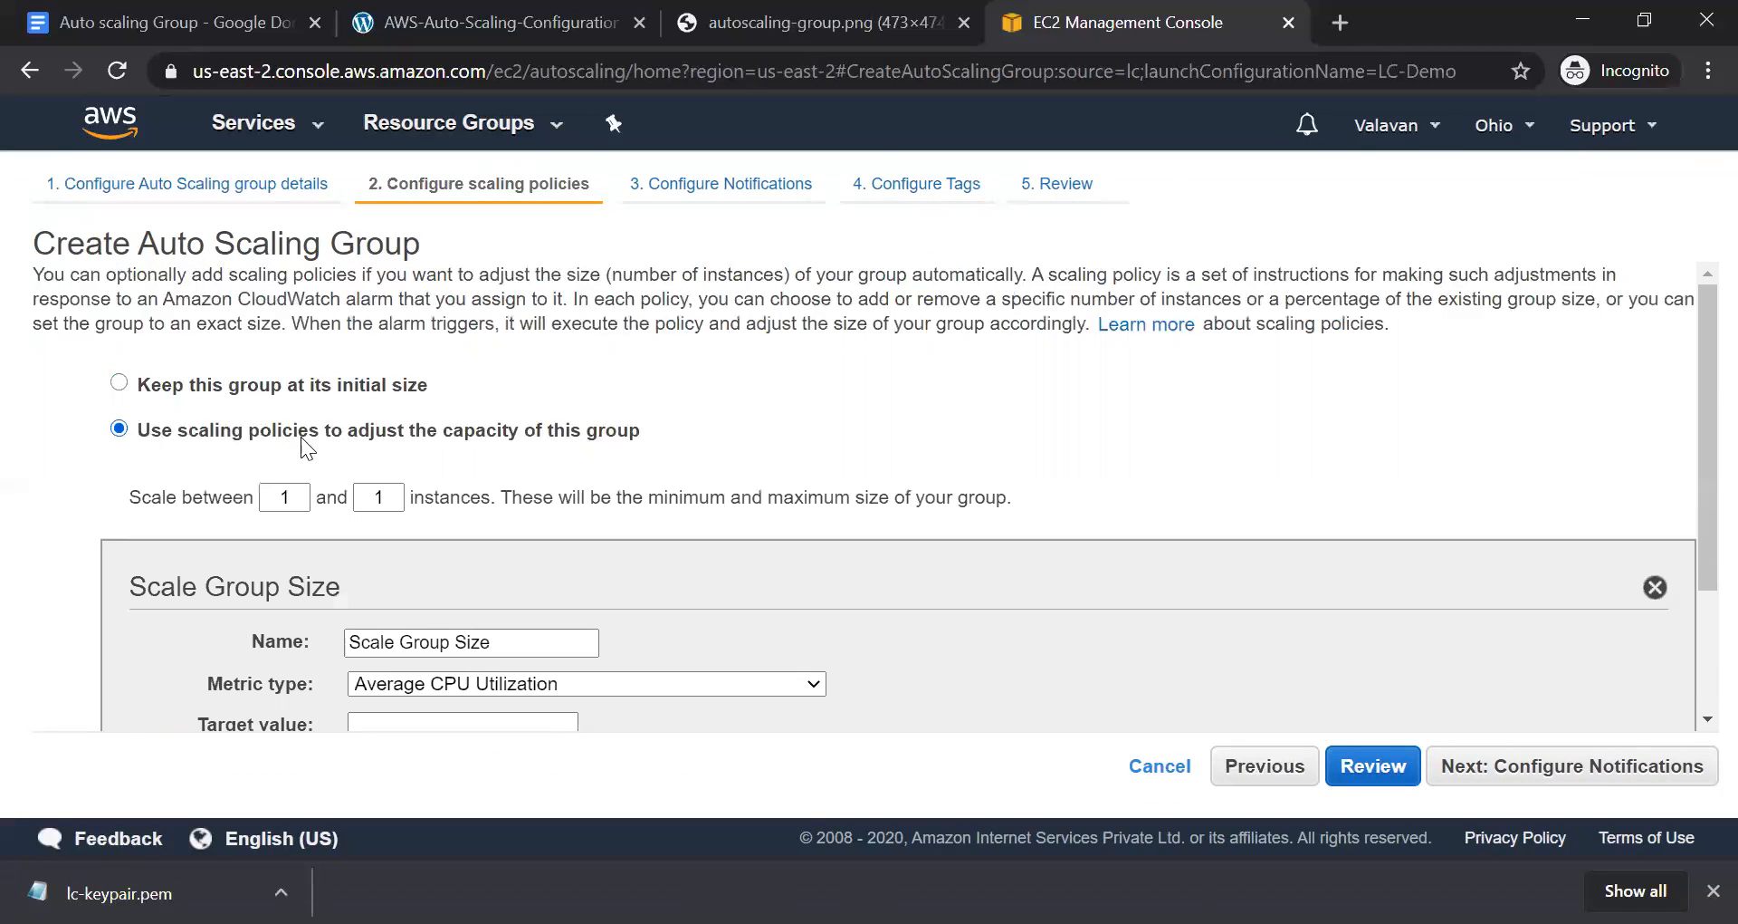
{"action": "left_click", "coordinate": [281, 391]}
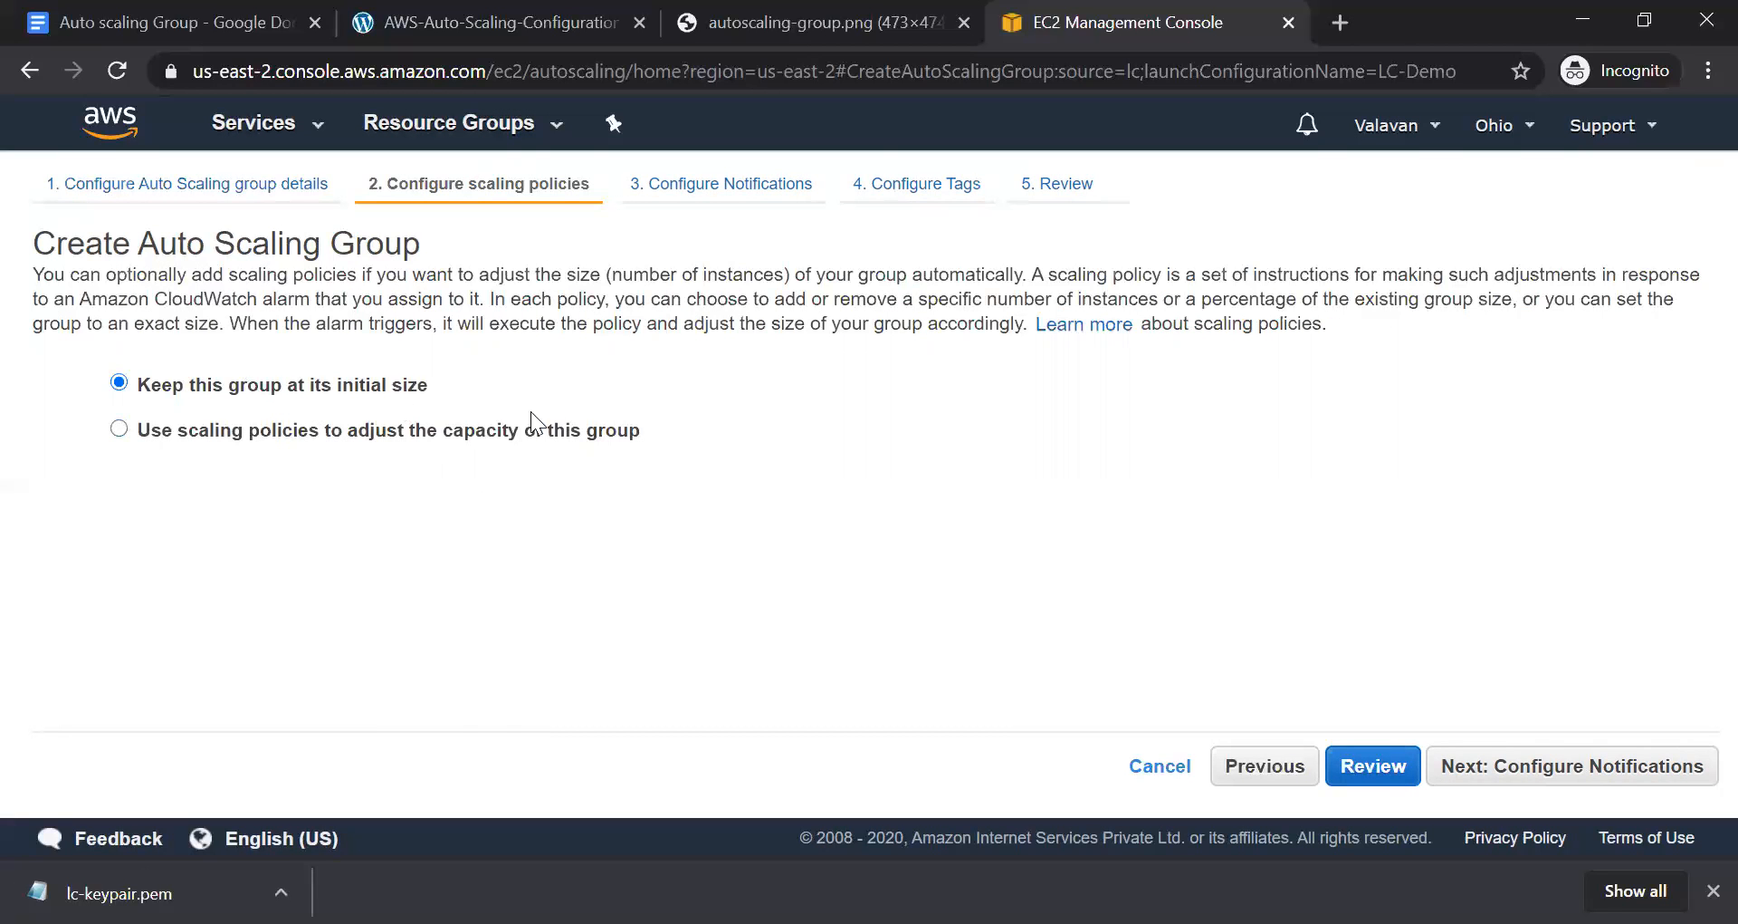
{"action": "left_click", "coordinate": [1555, 777]}
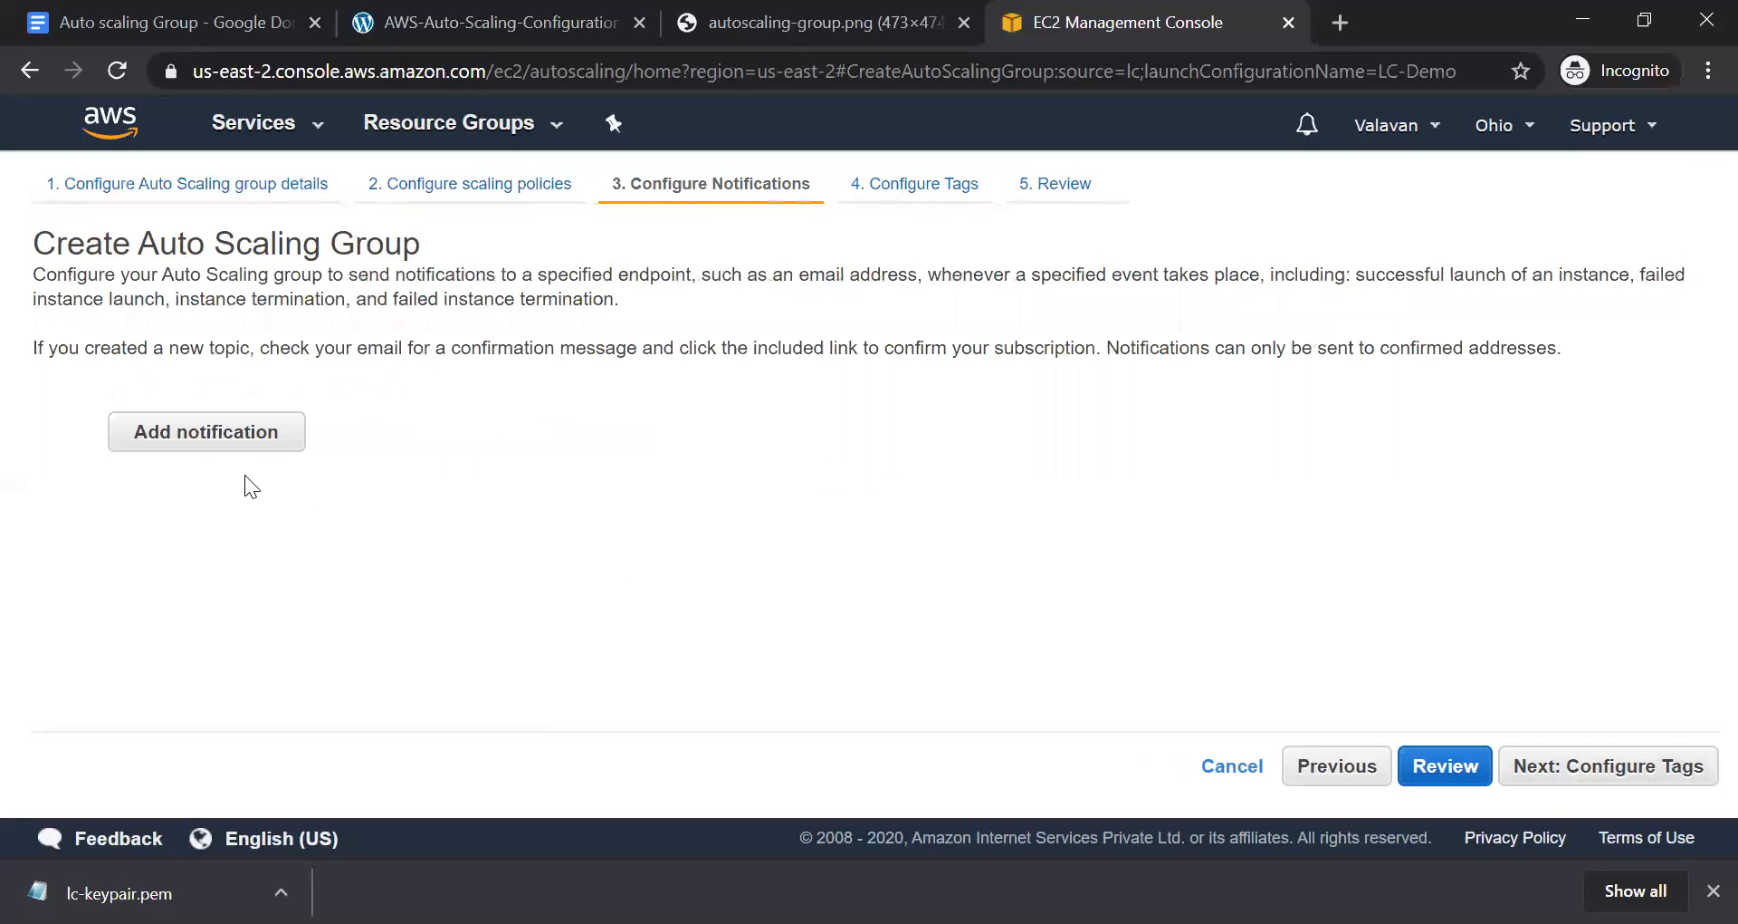
Start a new notification entry to view its options, remove it, and proceed to the tags
{"action": "left_click", "coordinate": [256, 438]}
{"action": "left_click", "coordinate": [411, 439]}
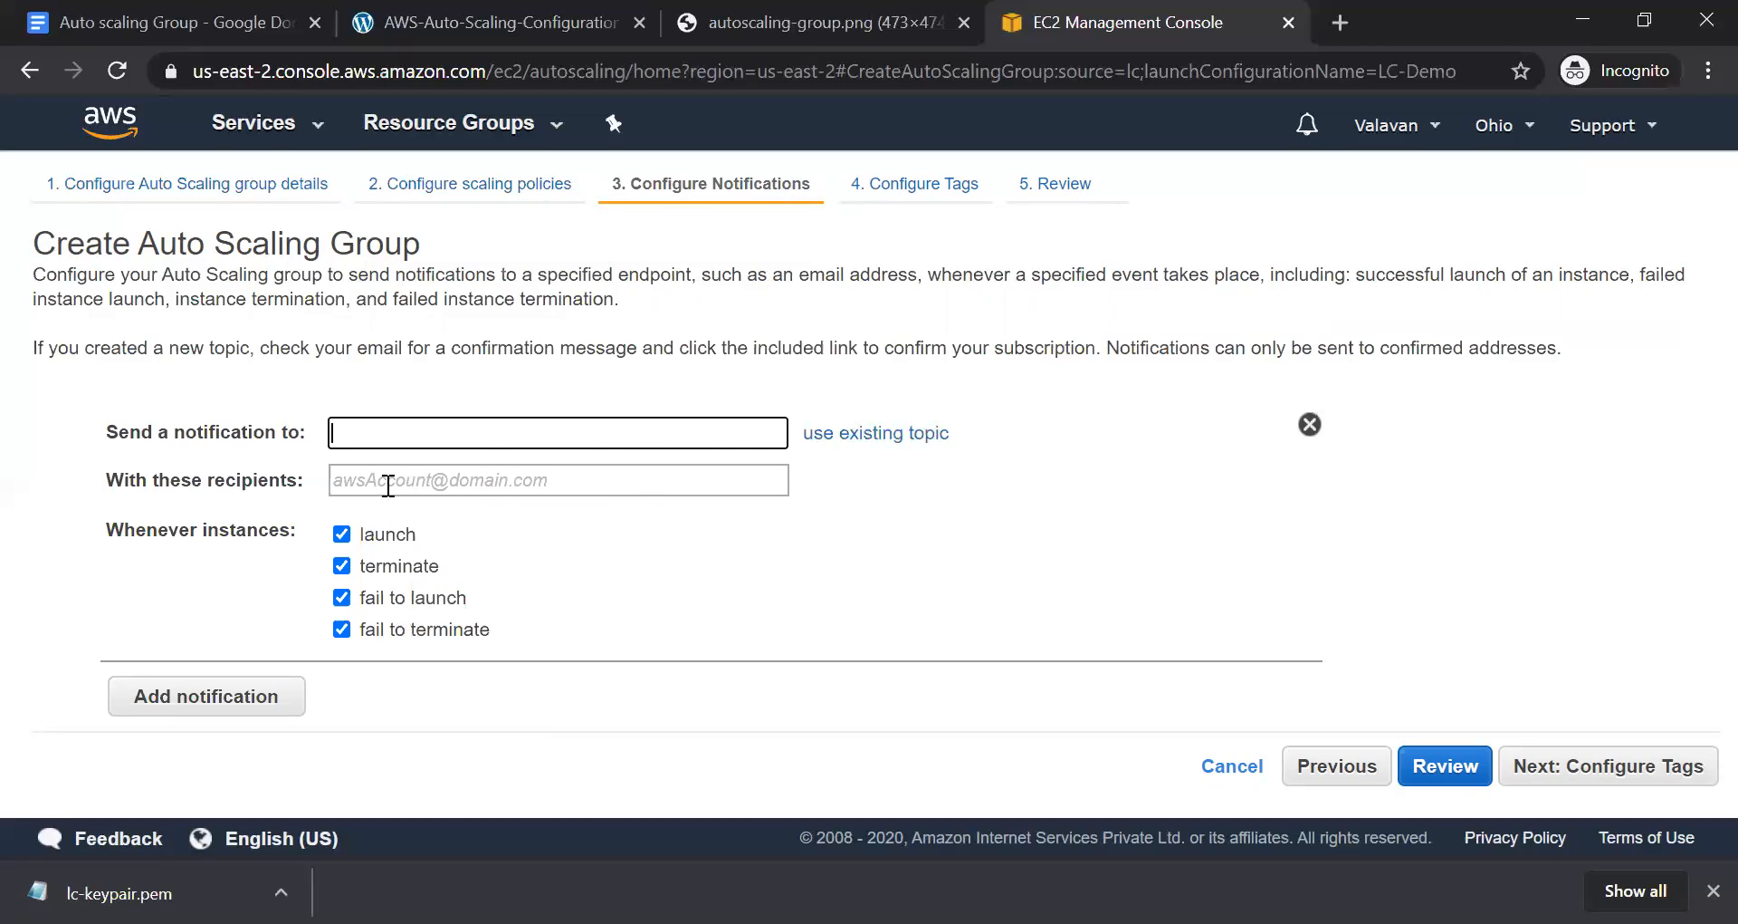
{"action": "left_click", "coordinate": [1307, 425]}
{"action": "left_click", "coordinate": [1585, 772]}
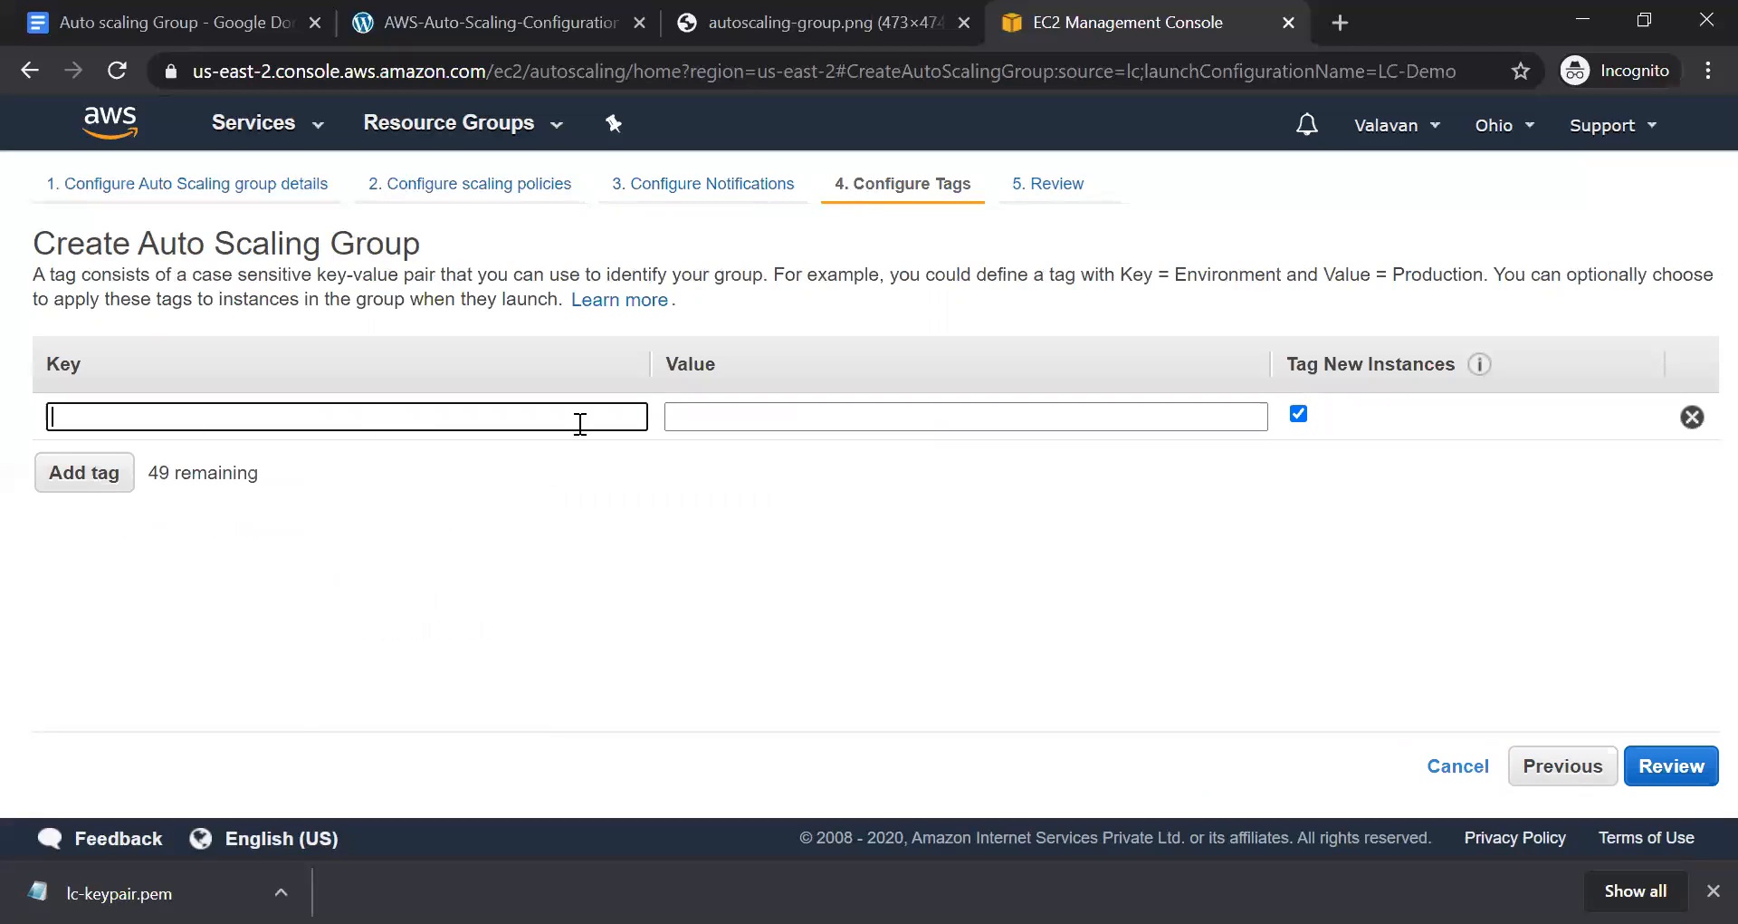
Add a tag with key Name and value ASG, create the Auto Scaling group, and close its status page
{"action": "type", "text": "Name"}
{"action": "left_click", "coordinate": [718, 427]}
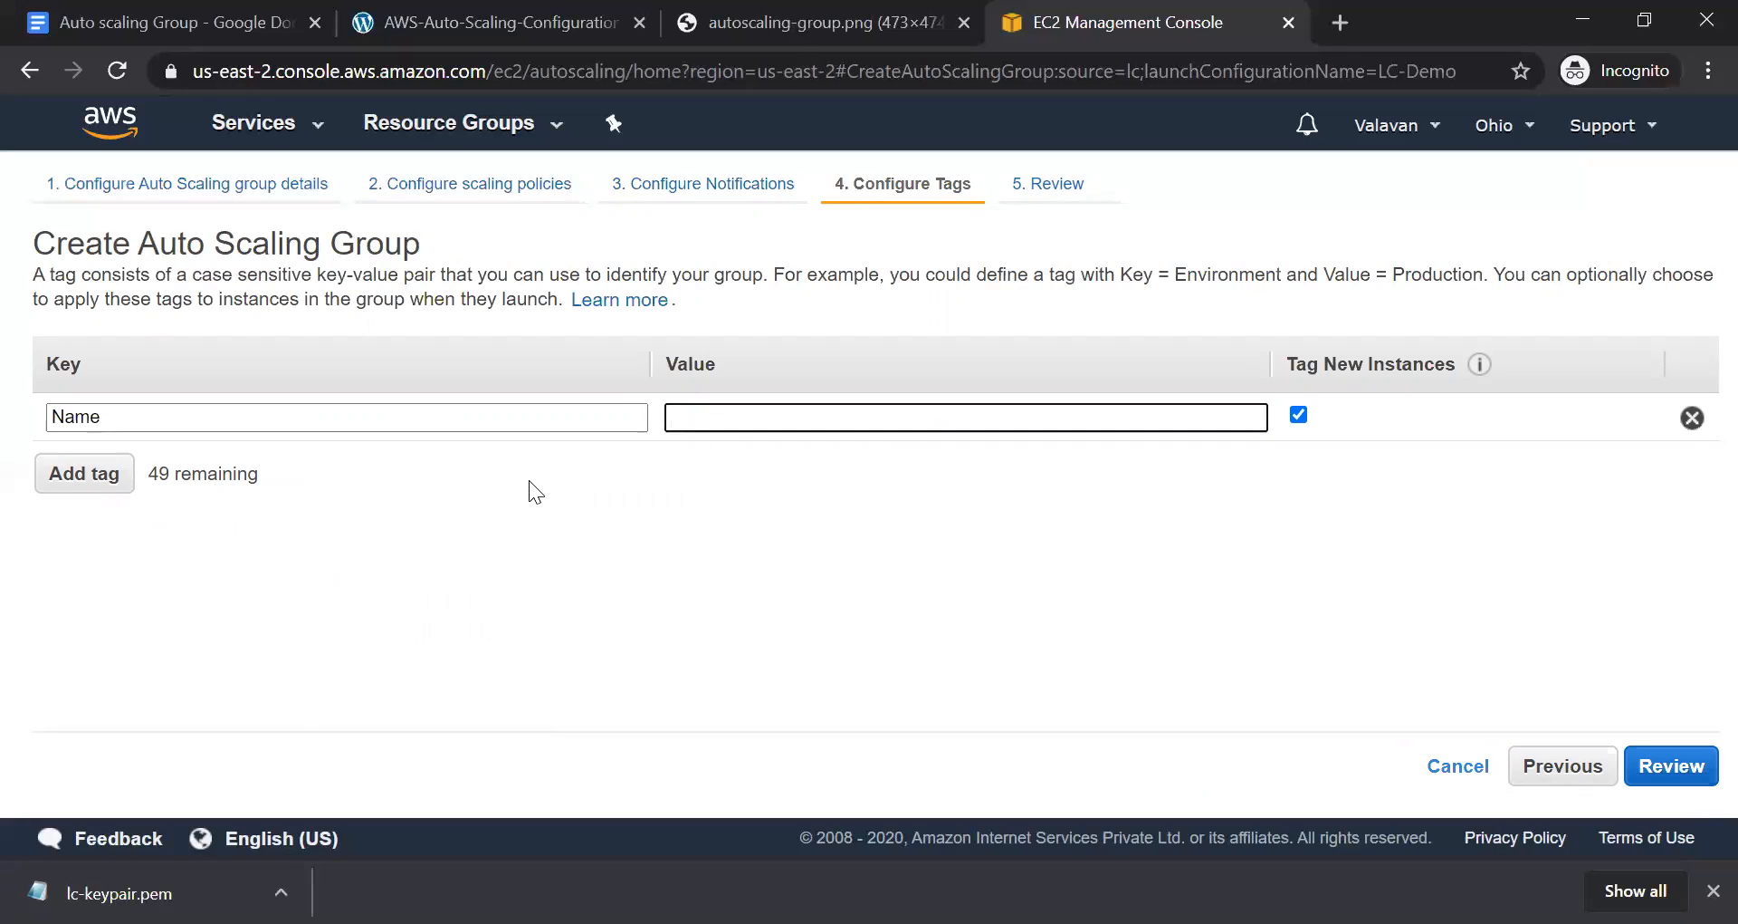
{"action": "type", "text": "ASG"}
{"action": "left_click", "coordinate": [1672, 765]}
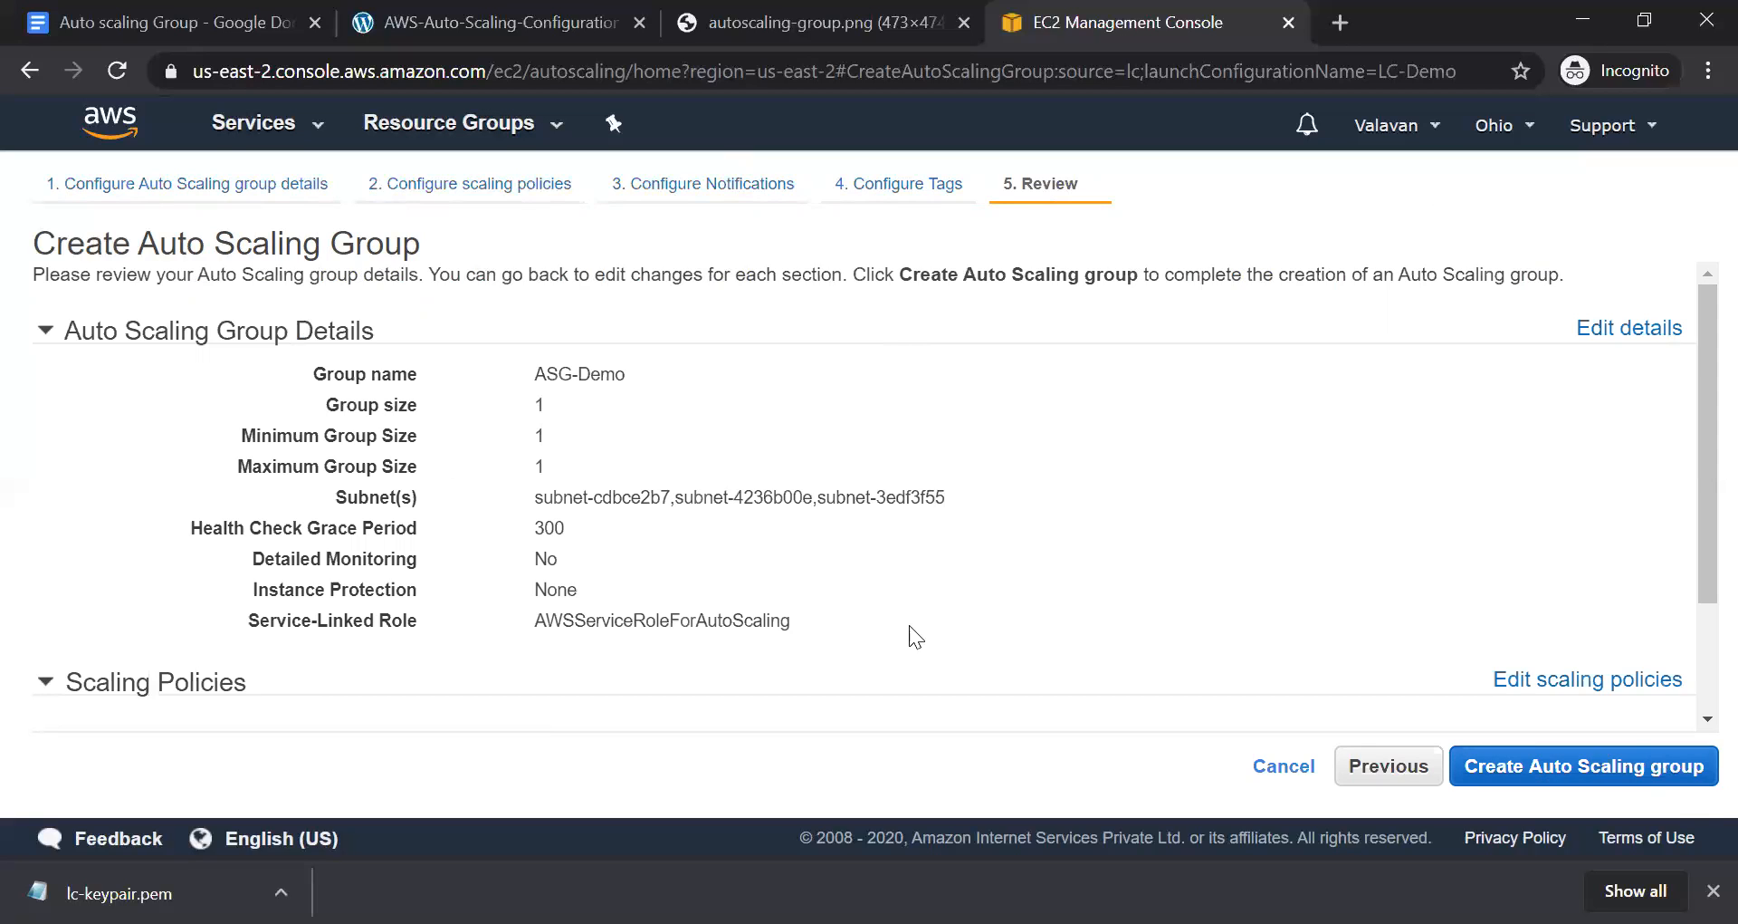
{"action": "left_click", "coordinate": [1635, 766]}
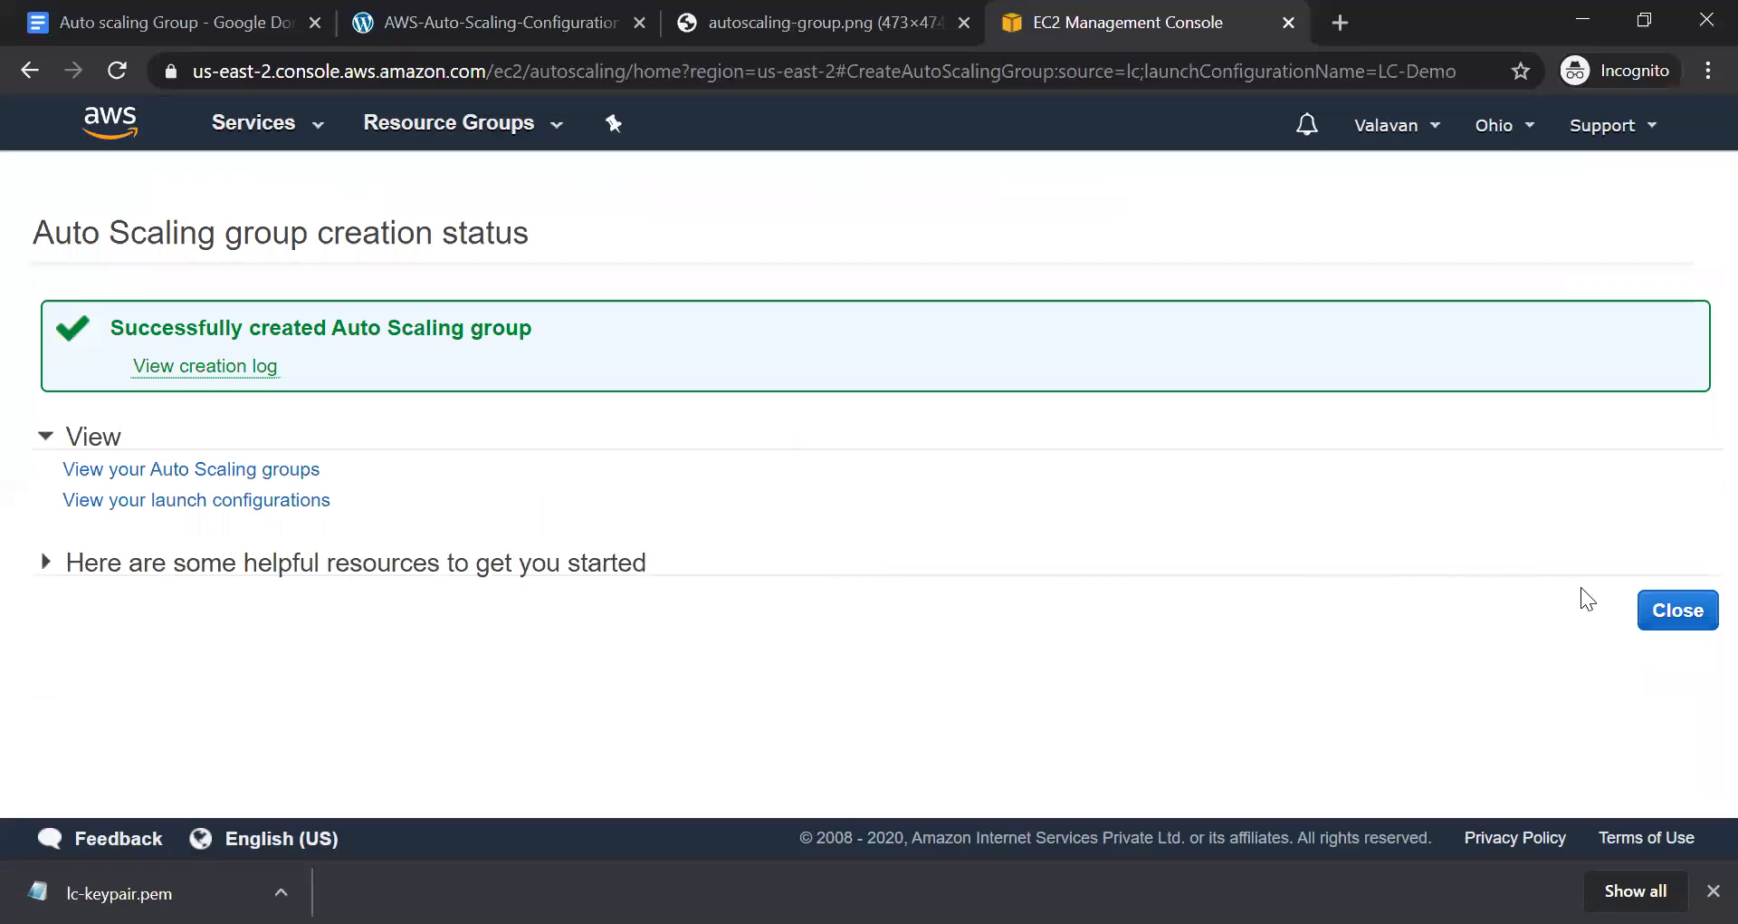
{"action": "left_click", "coordinate": [1678, 610]}
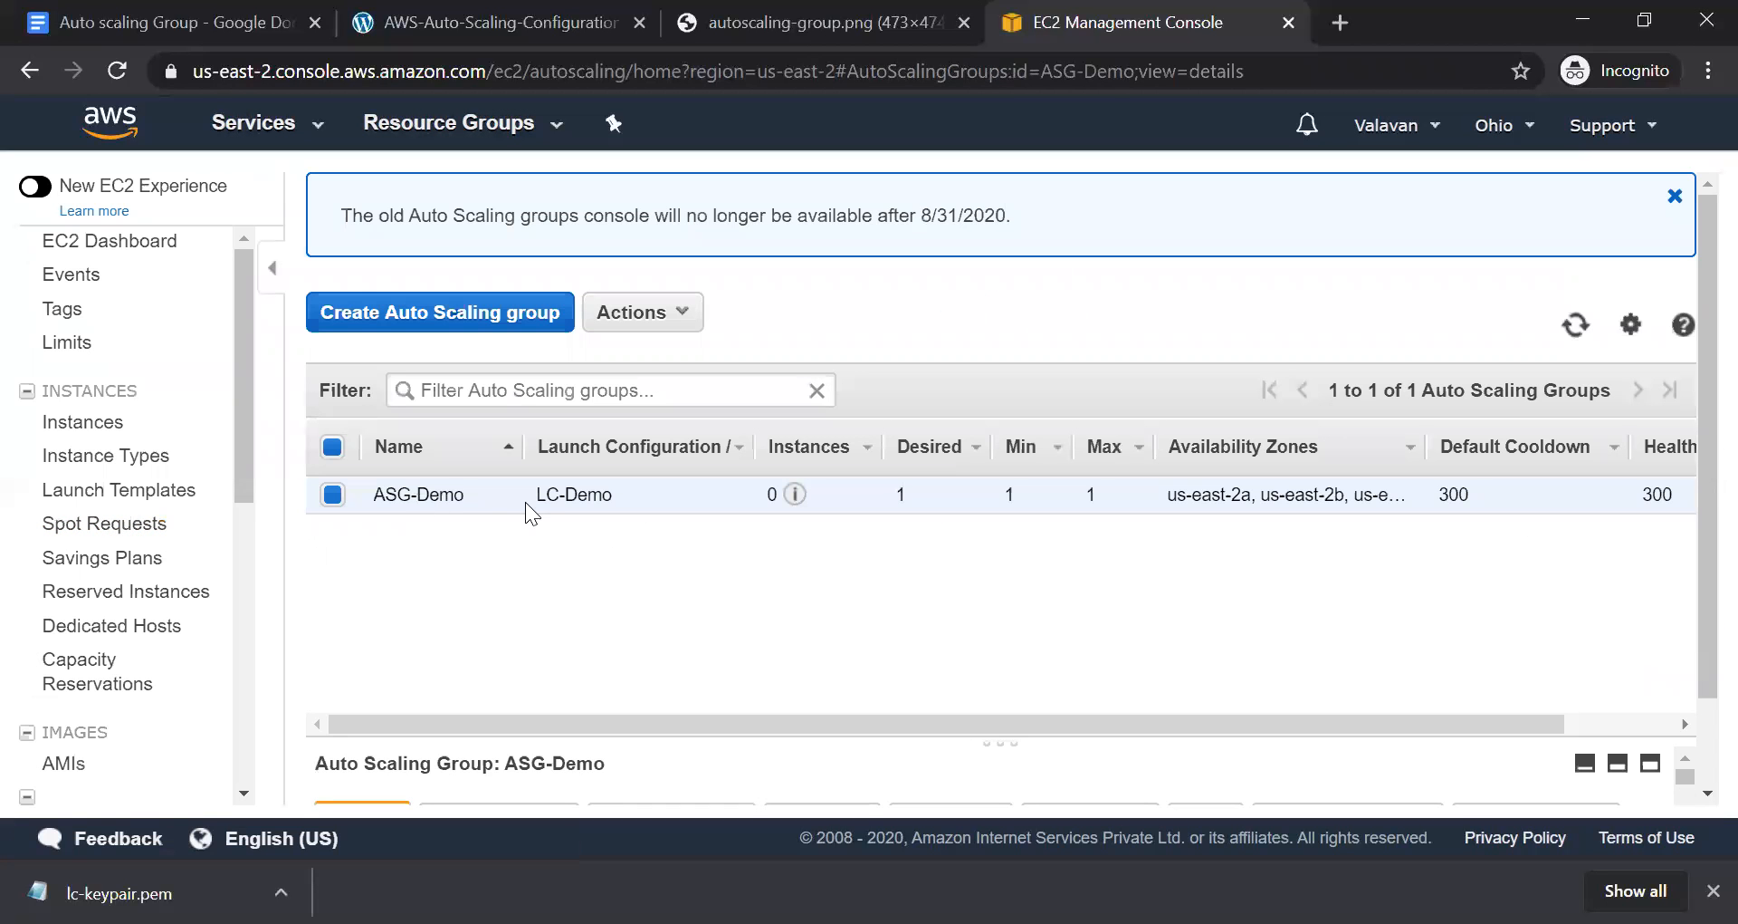
Check the group's instance count and examine the state and description of its launched instance in the instances list
{"action": "mouse_move", "coordinate": [795, 493]}
{"action": "left_click", "coordinate": [1572, 337]}
{"action": "left_click", "coordinate": [91, 424]}
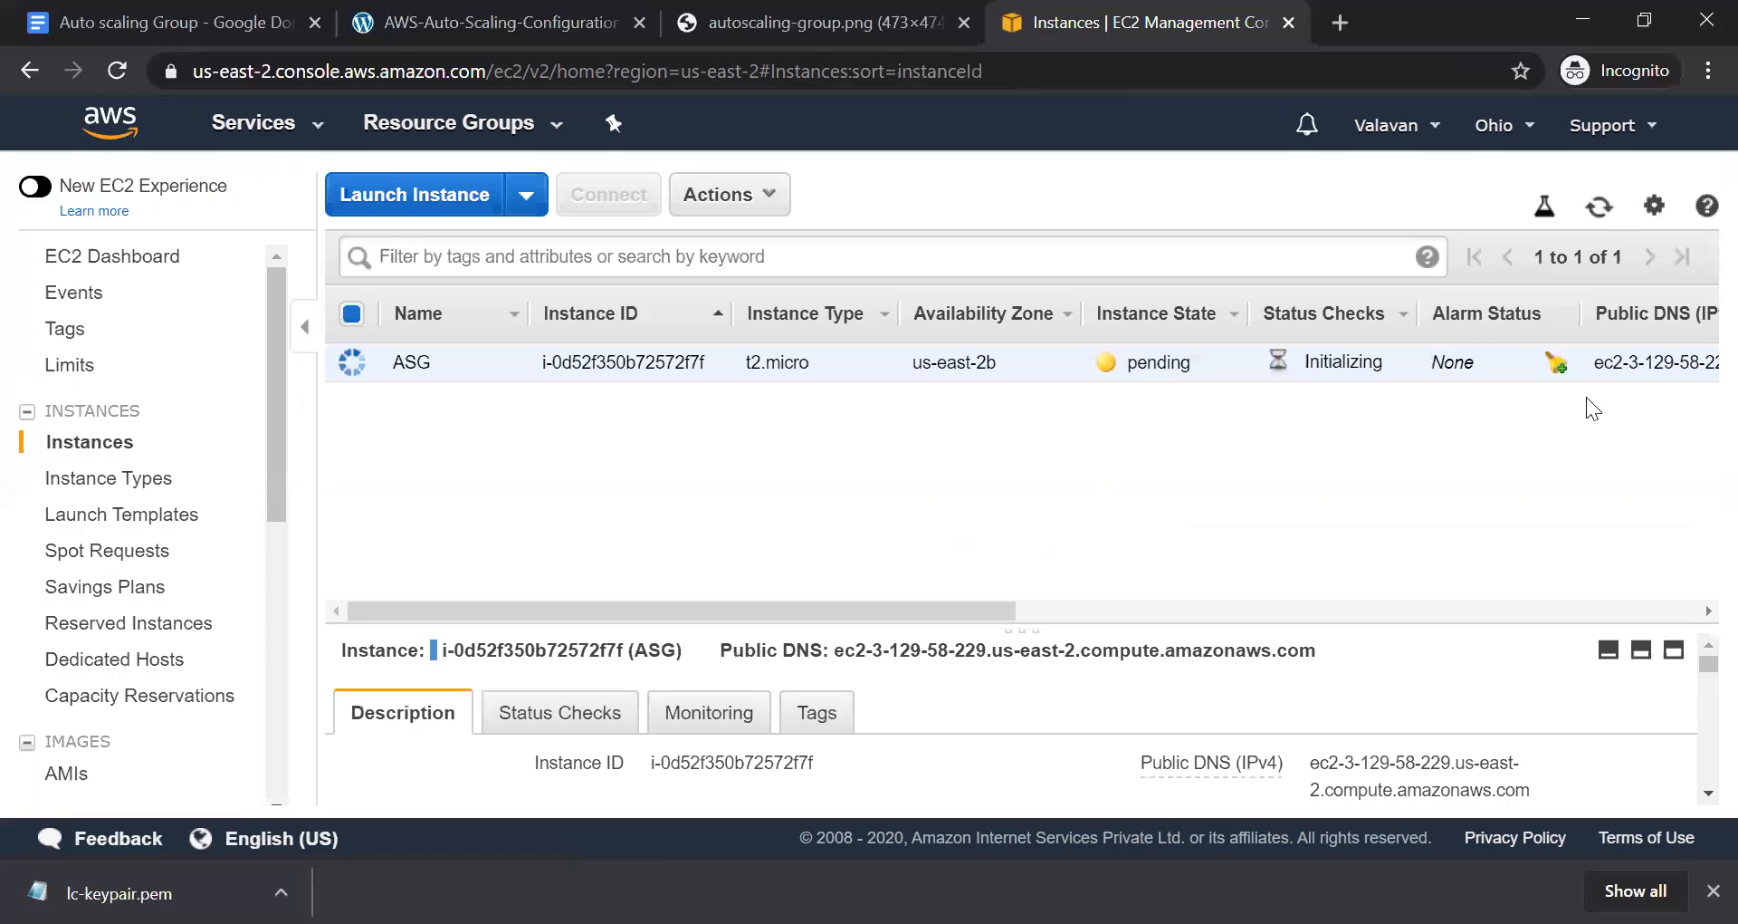
{"action": "left_click", "coordinate": [1600, 209]}
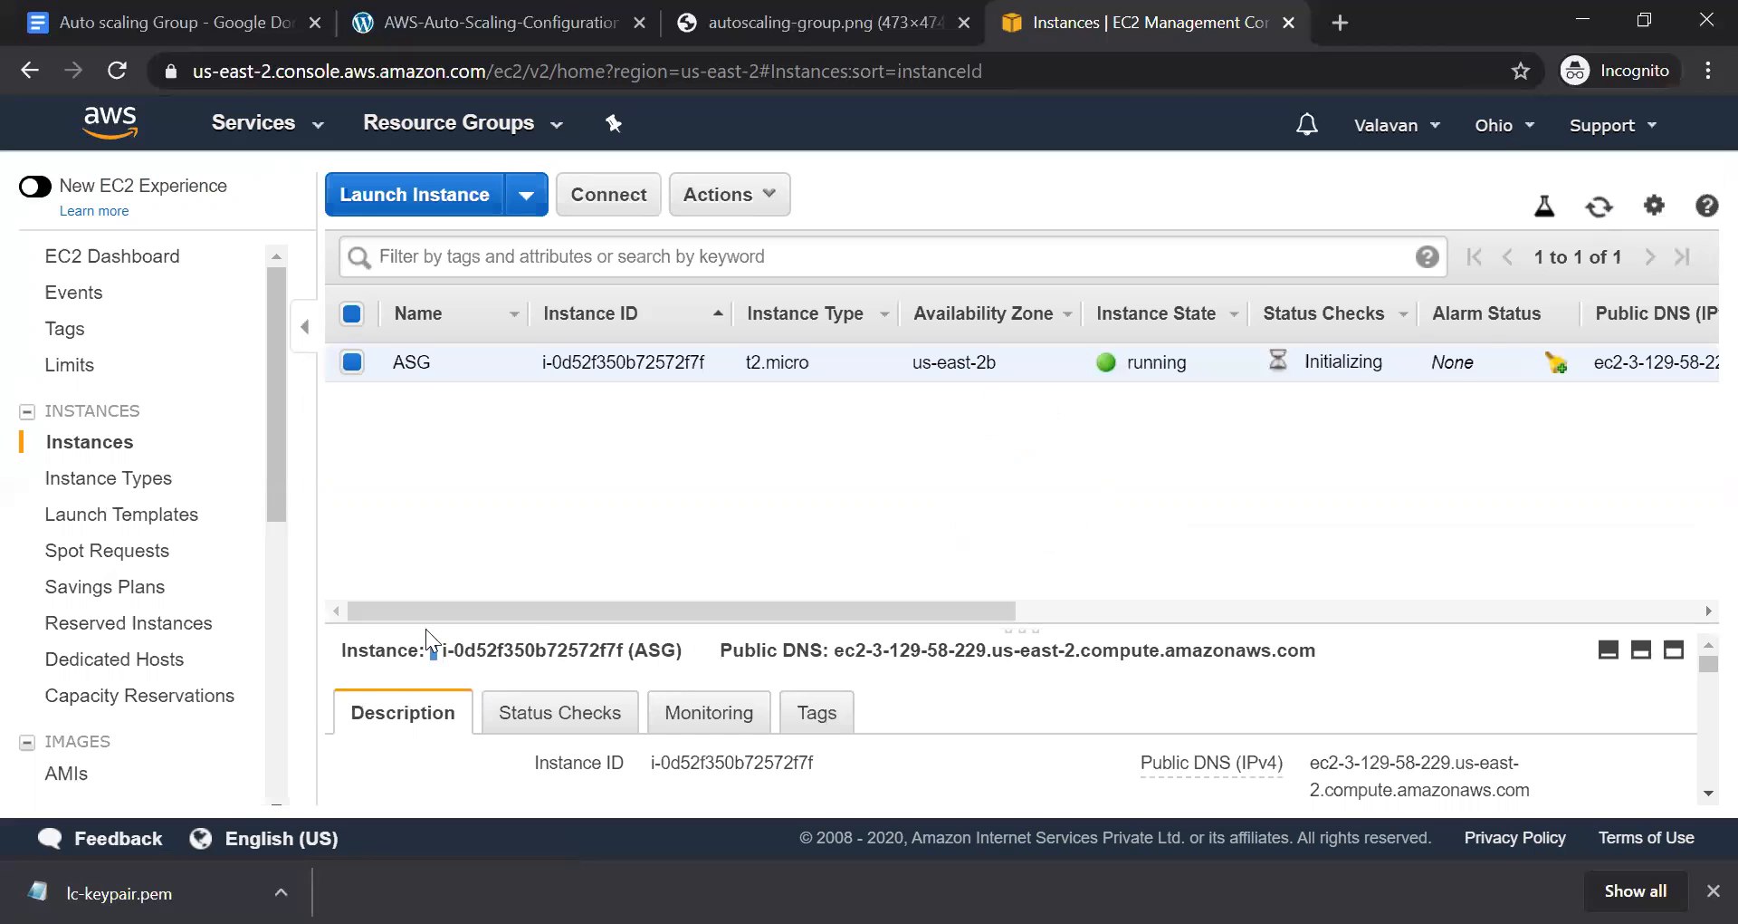
{"action": "left_click_drag", "start_coordinate": [516, 621], "coordinate": [518, 487]}
Return to the Auto Scaling groups, inspect the launch configuration choices in ASG-Demo's edit details, and cancel the edit
{"action": "scroll", "coordinate": [181, 634], "scroll_direction": "down", "scroll_amount": 5}
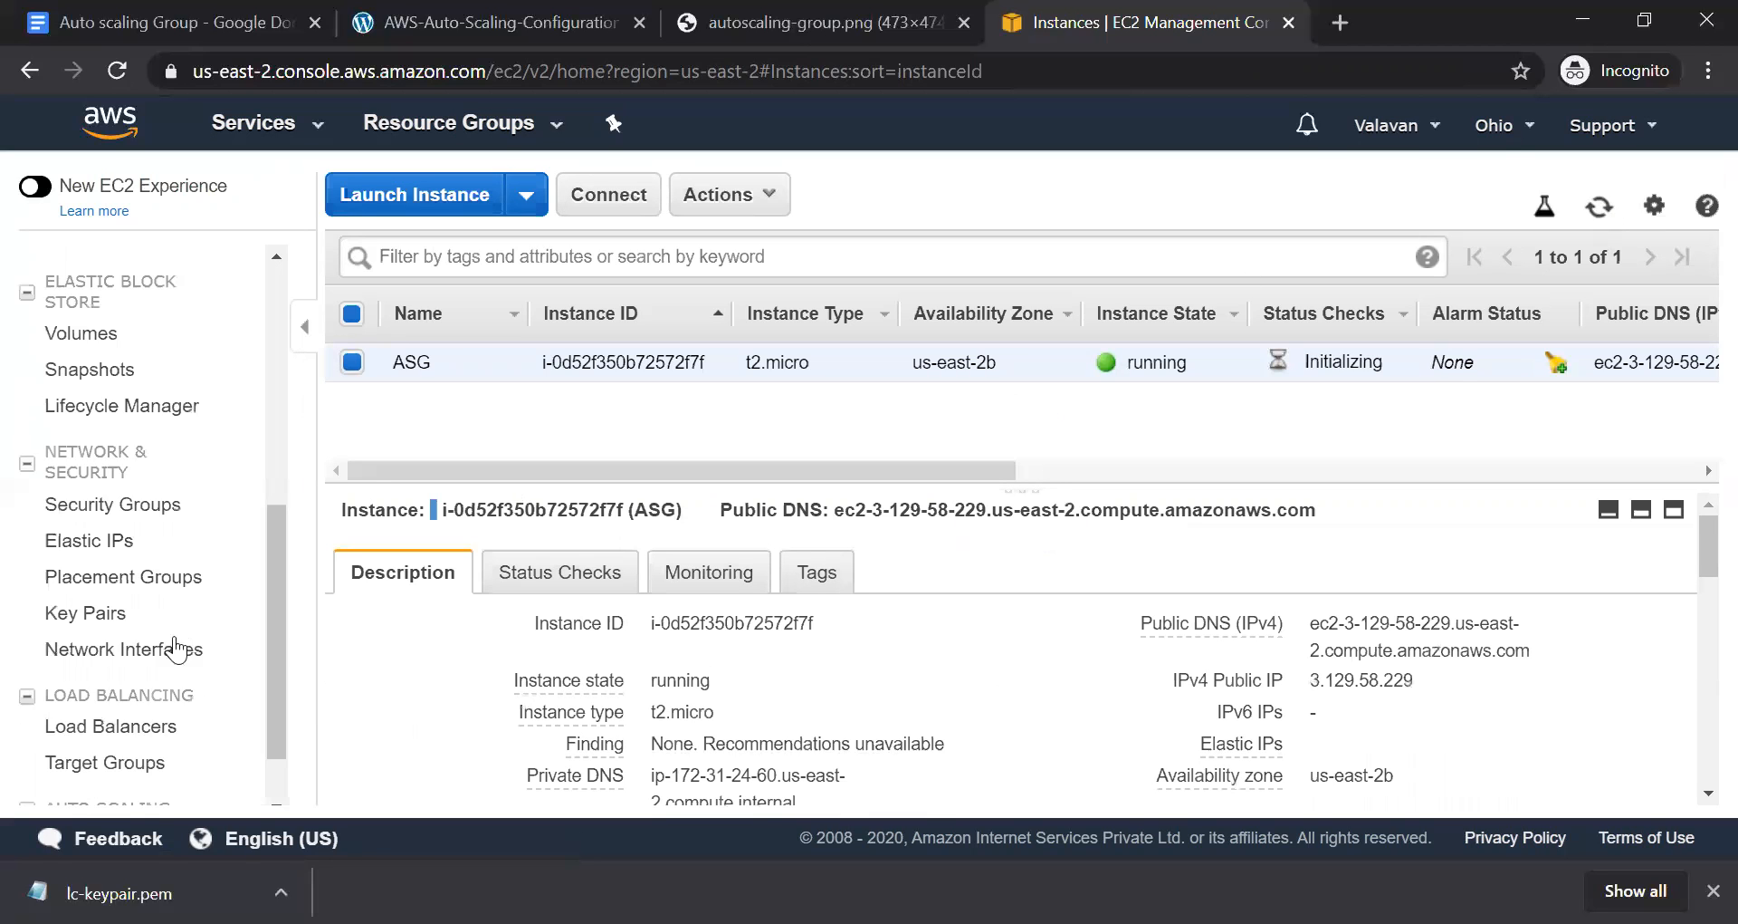
{"action": "left_click", "coordinate": [136, 794]}
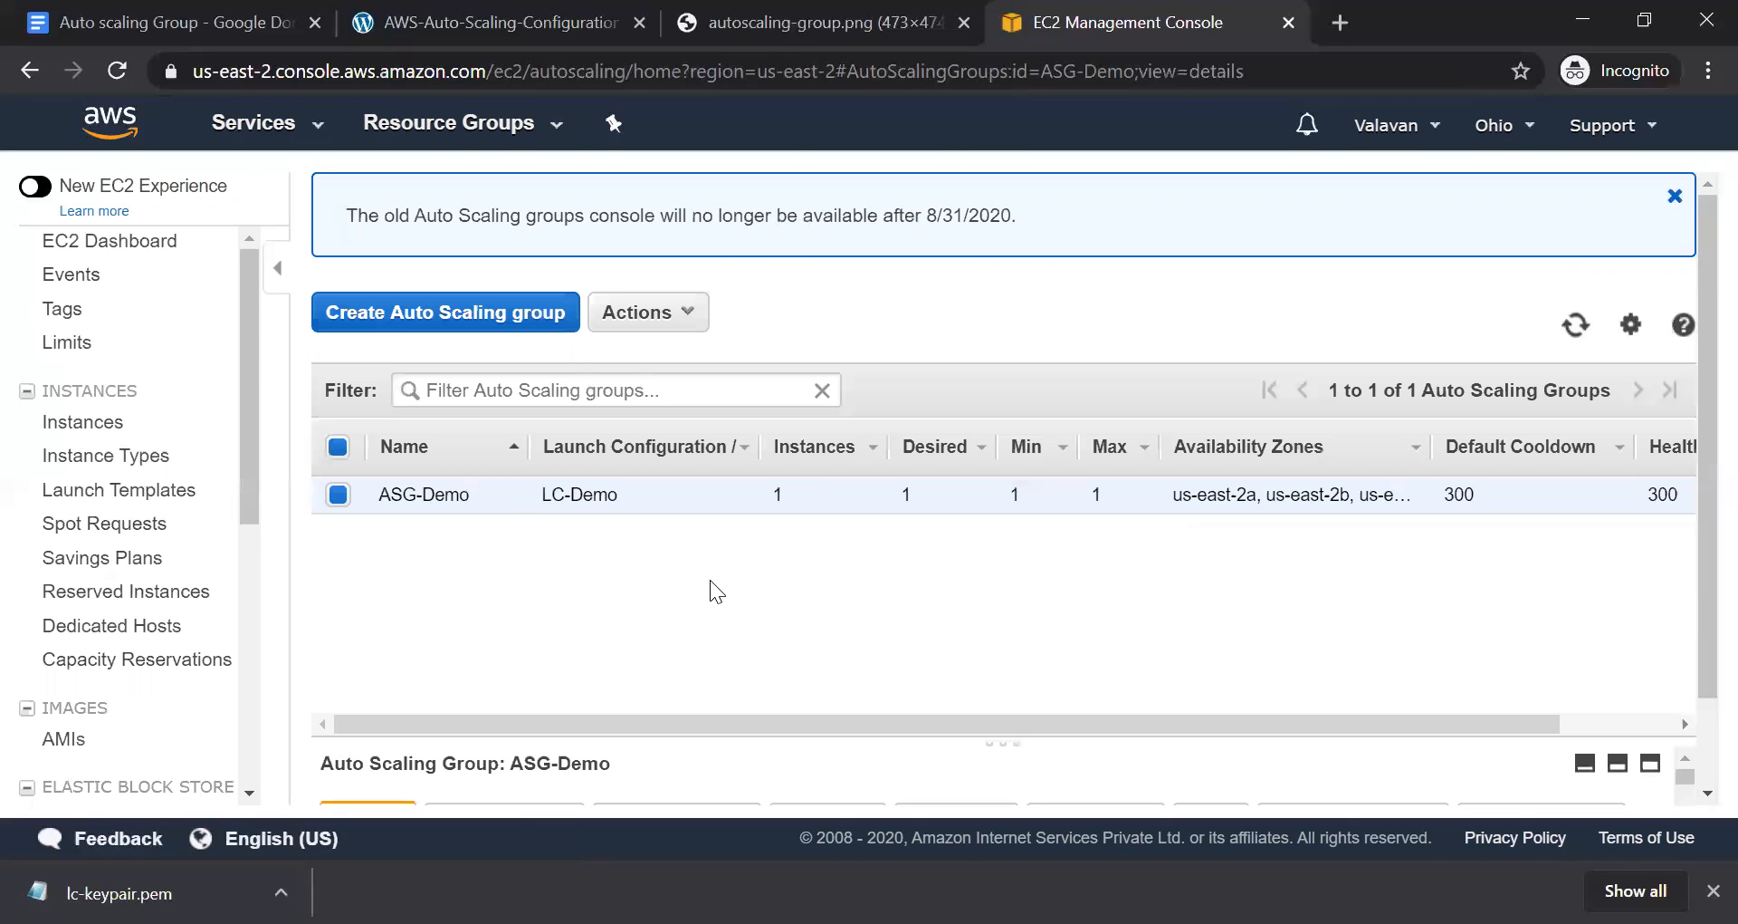
{"action": "left_click", "coordinate": [674, 315]}
{"action": "left_click", "coordinate": [633, 359]}
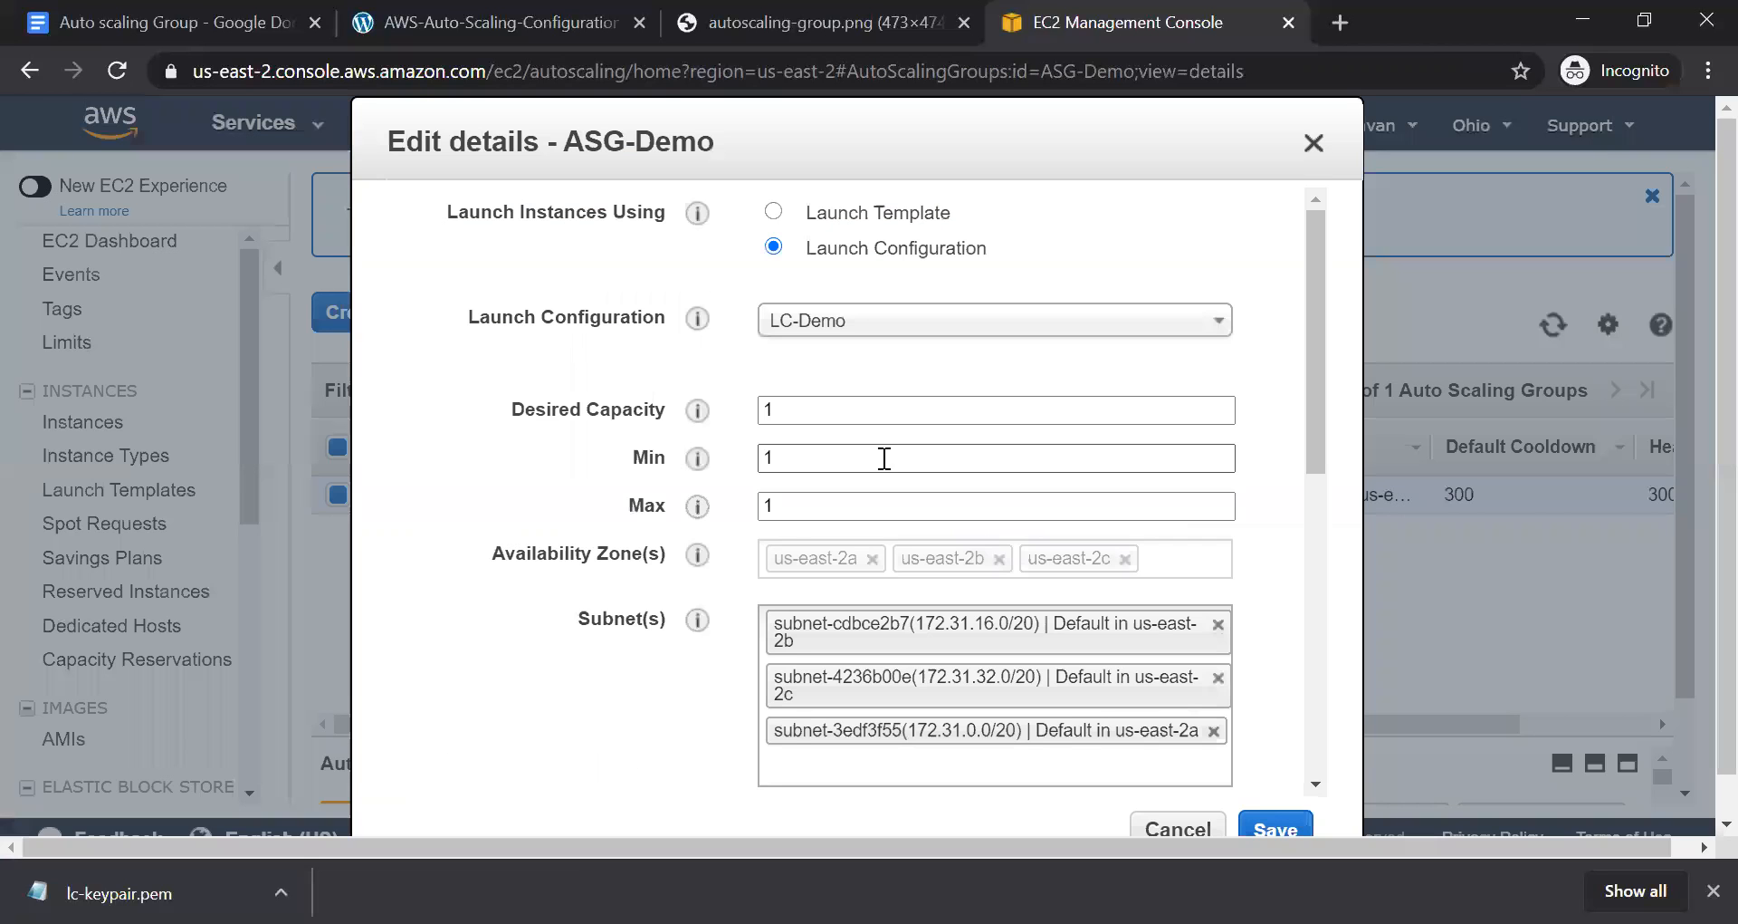
{"action": "left_click", "coordinate": [858, 335]}
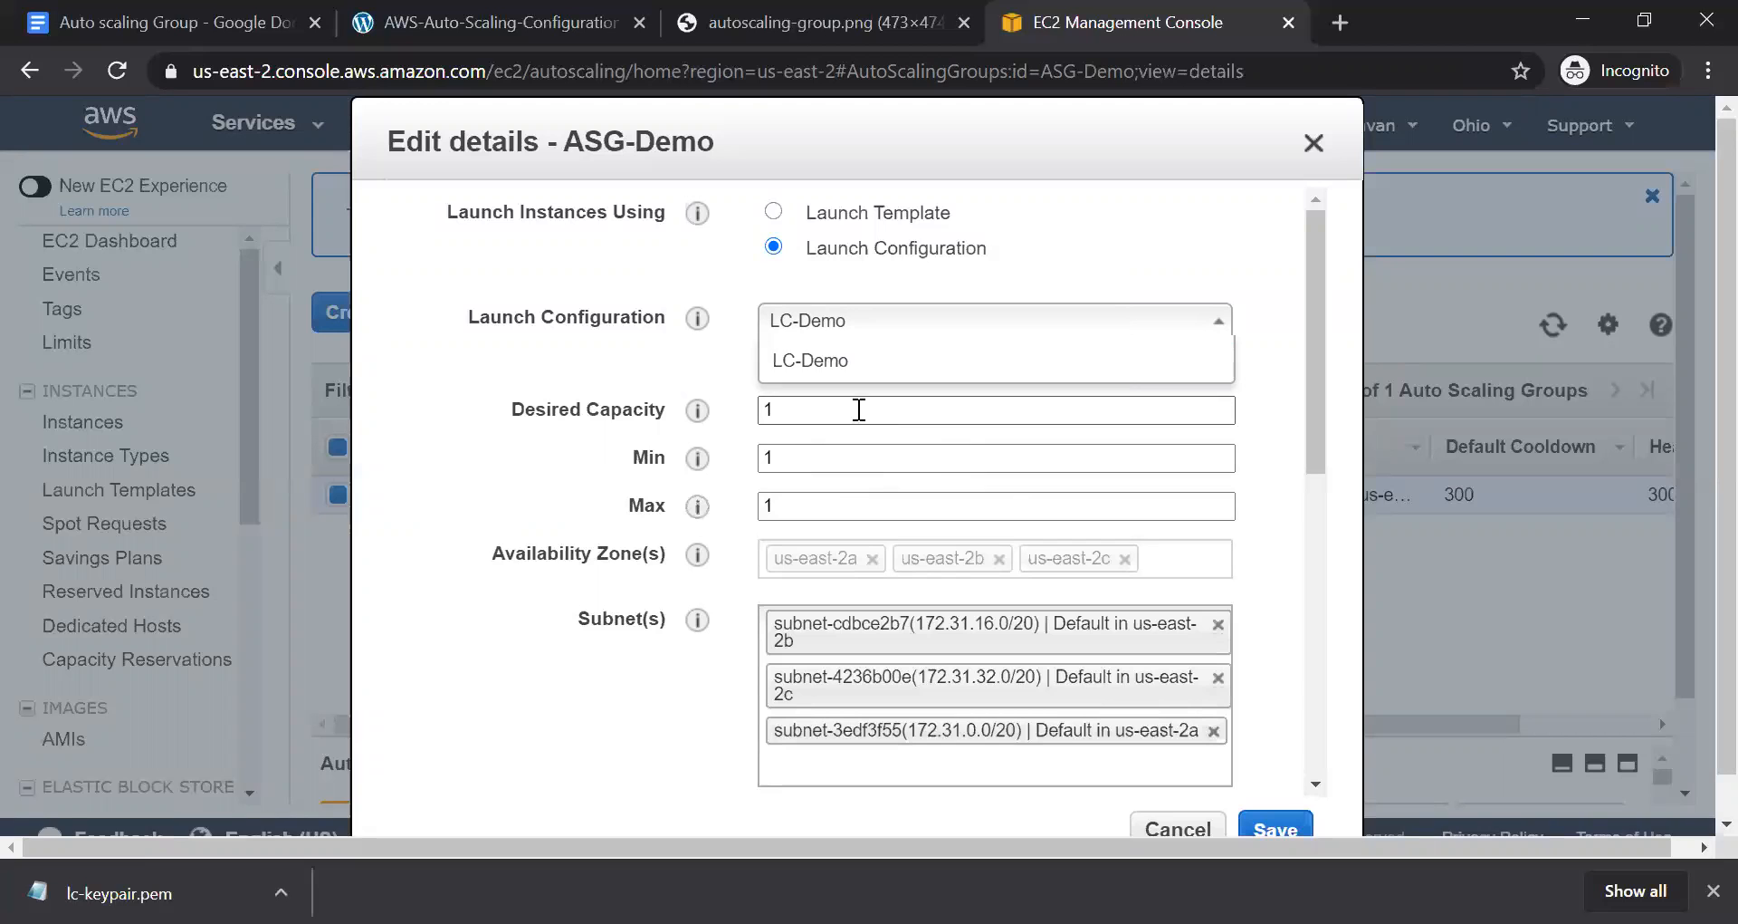
{"action": "left_click", "coordinate": [1163, 824]}
Start a copy of the LC-Demo launch configuration
{"action": "scroll", "coordinate": [131, 717], "scroll_direction": "down", "scroll_amount": 5}
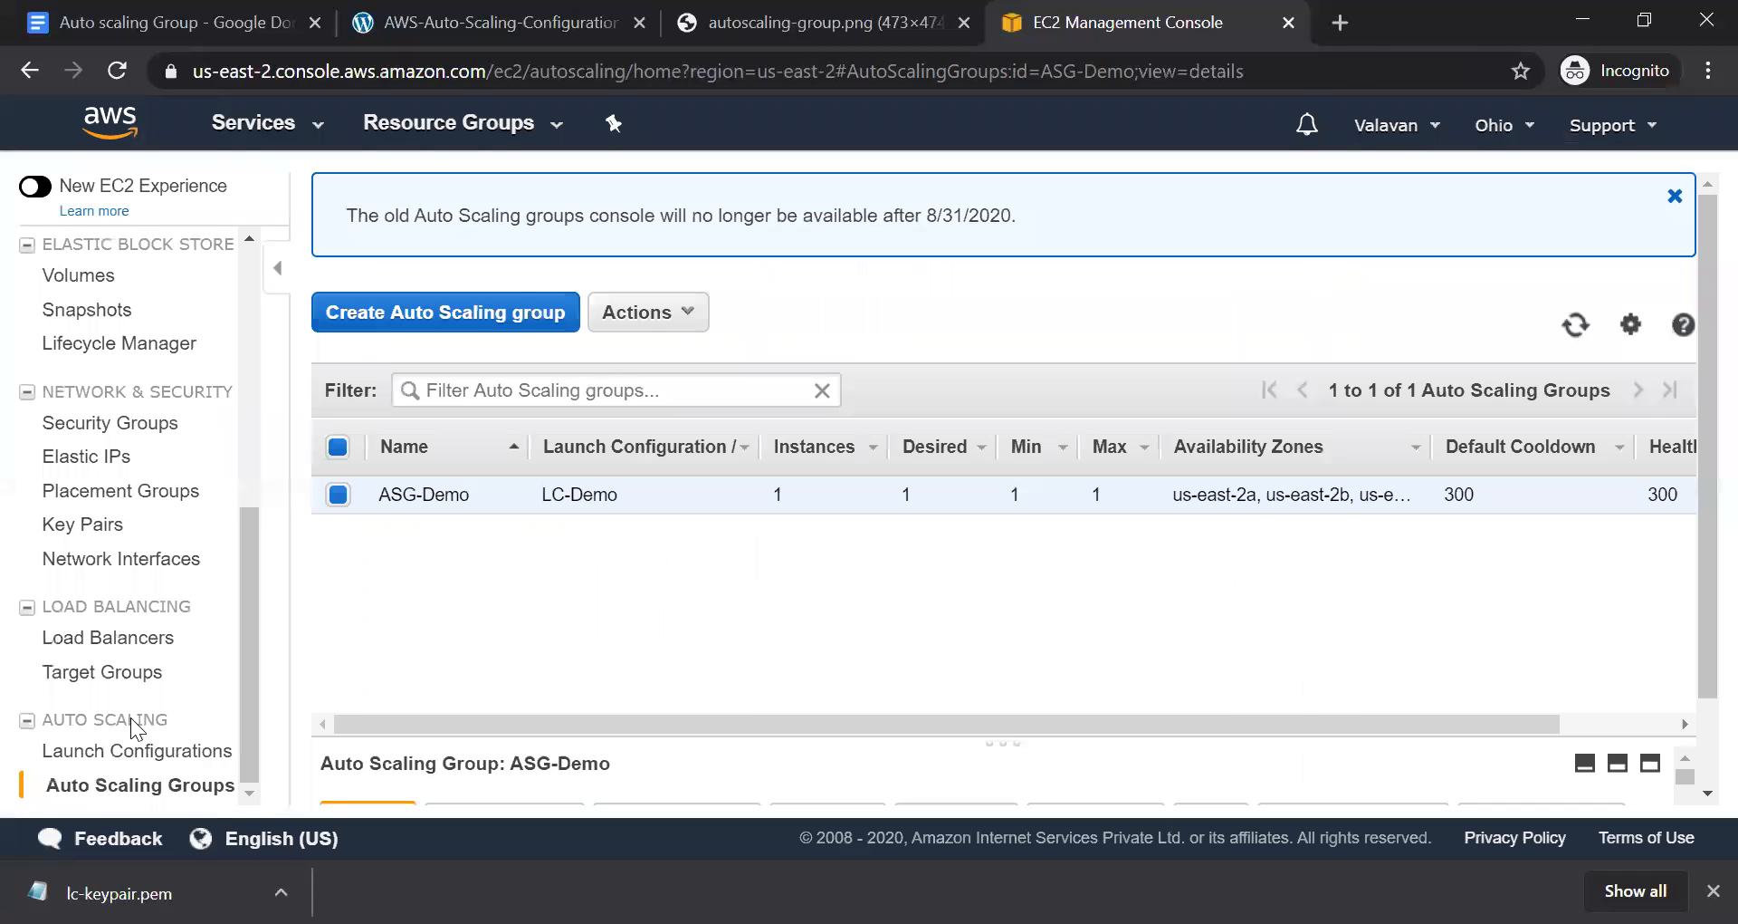
{"action": "left_click", "coordinate": [127, 751]}
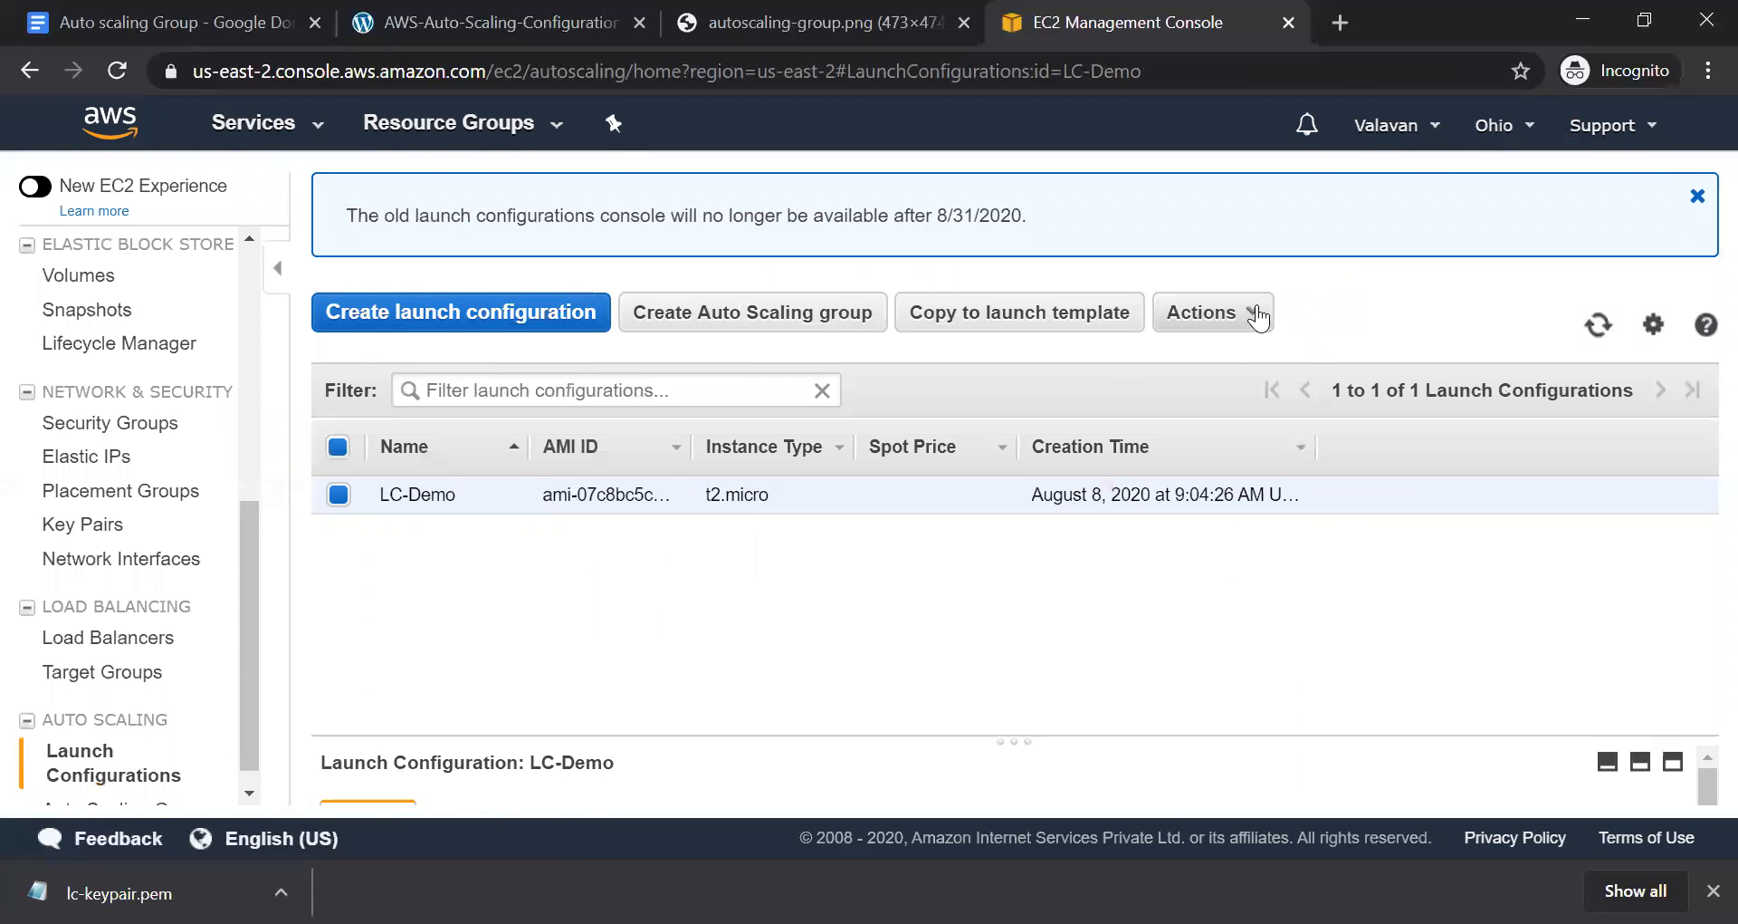
{"action": "left_click", "coordinate": [1257, 313]}
{"action": "left_click", "coordinate": [1218, 395]}
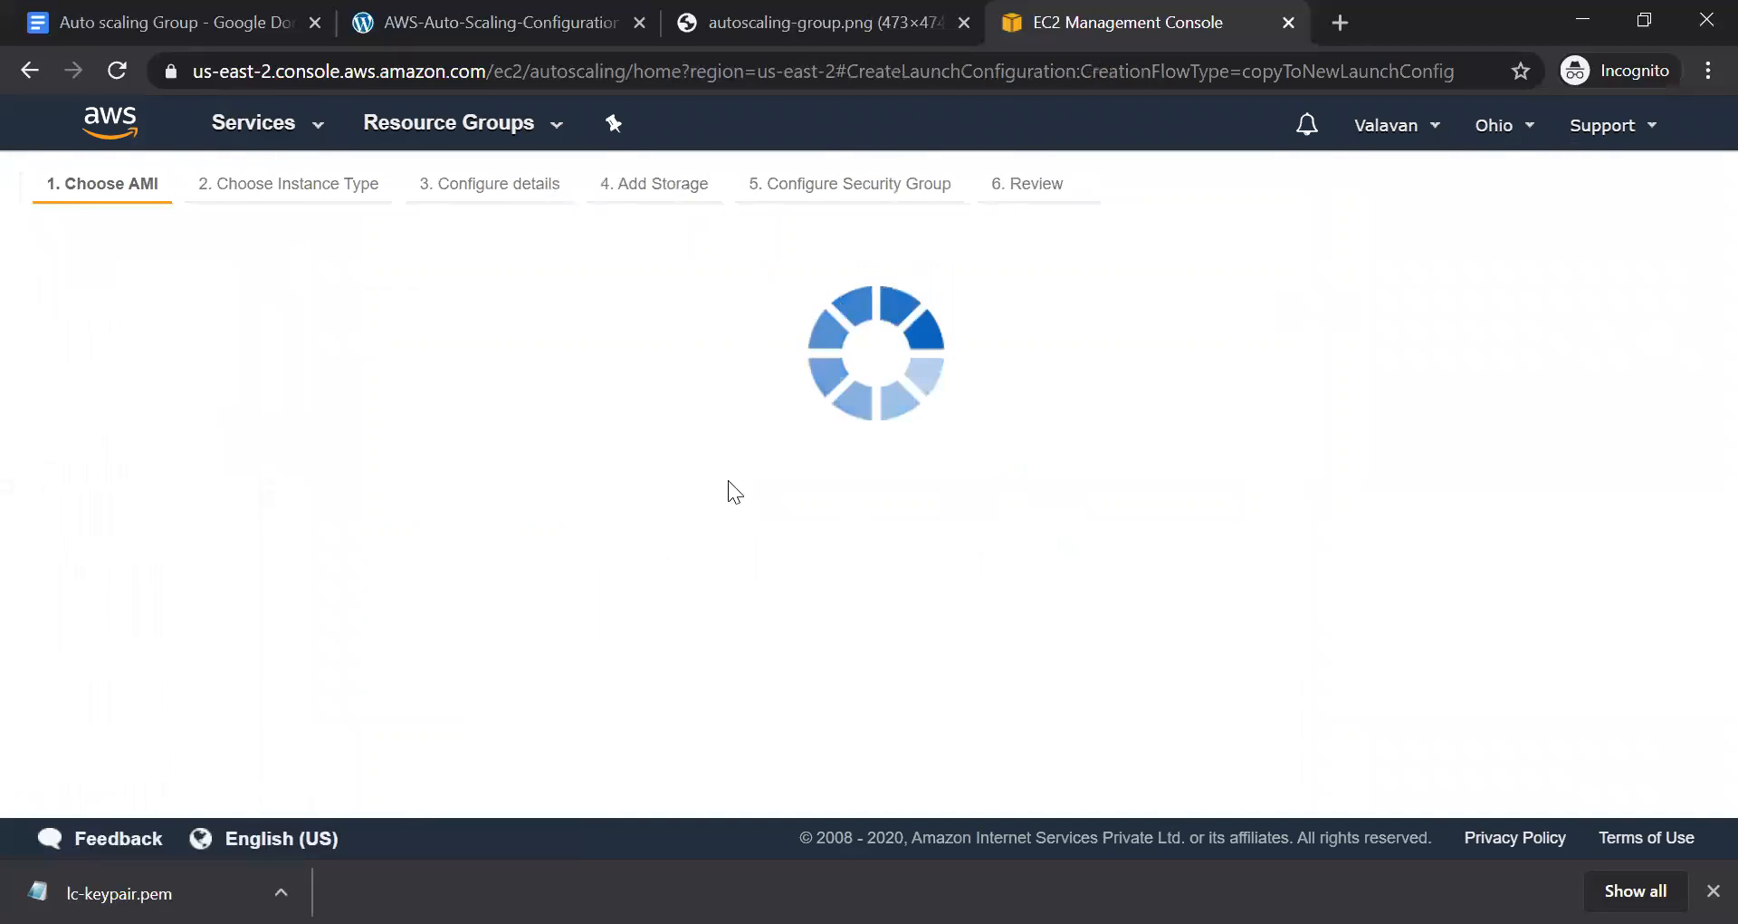
Review the copied launch configuration's settings and open its AMI selection on the account's own AMIs
{"action": "left_click_drag", "start_coordinate": [1706, 334], "coordinate": [1696, 576]}
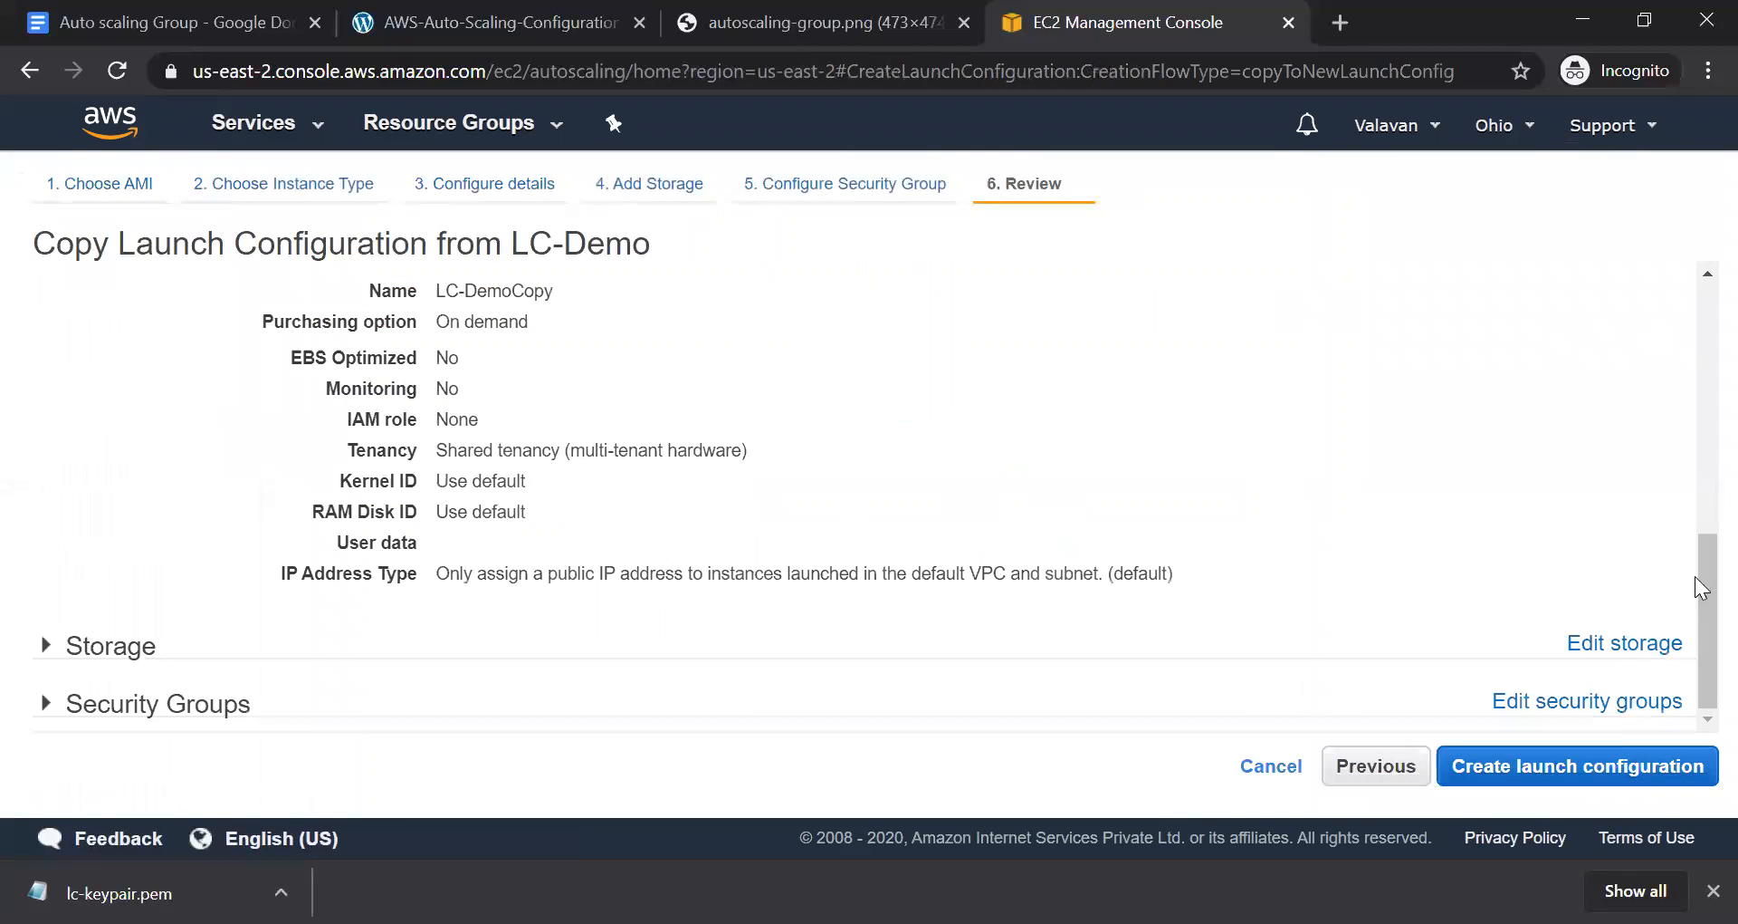
{"action": "scroll", "coordinate": [1299, 557], "scroll_direction": "up", "scroll_amount": 8}
{"action": "scroll", "coordinate": [1439, 562], "scroll_direction": "down", "scroll_amount": 3}
{"action": "scroll", "coordinate": [1608, 359], "scroll_direction": "up", "scroll_amount": 3}
{"action": "left_click", "coordinate": [1640, 344]}
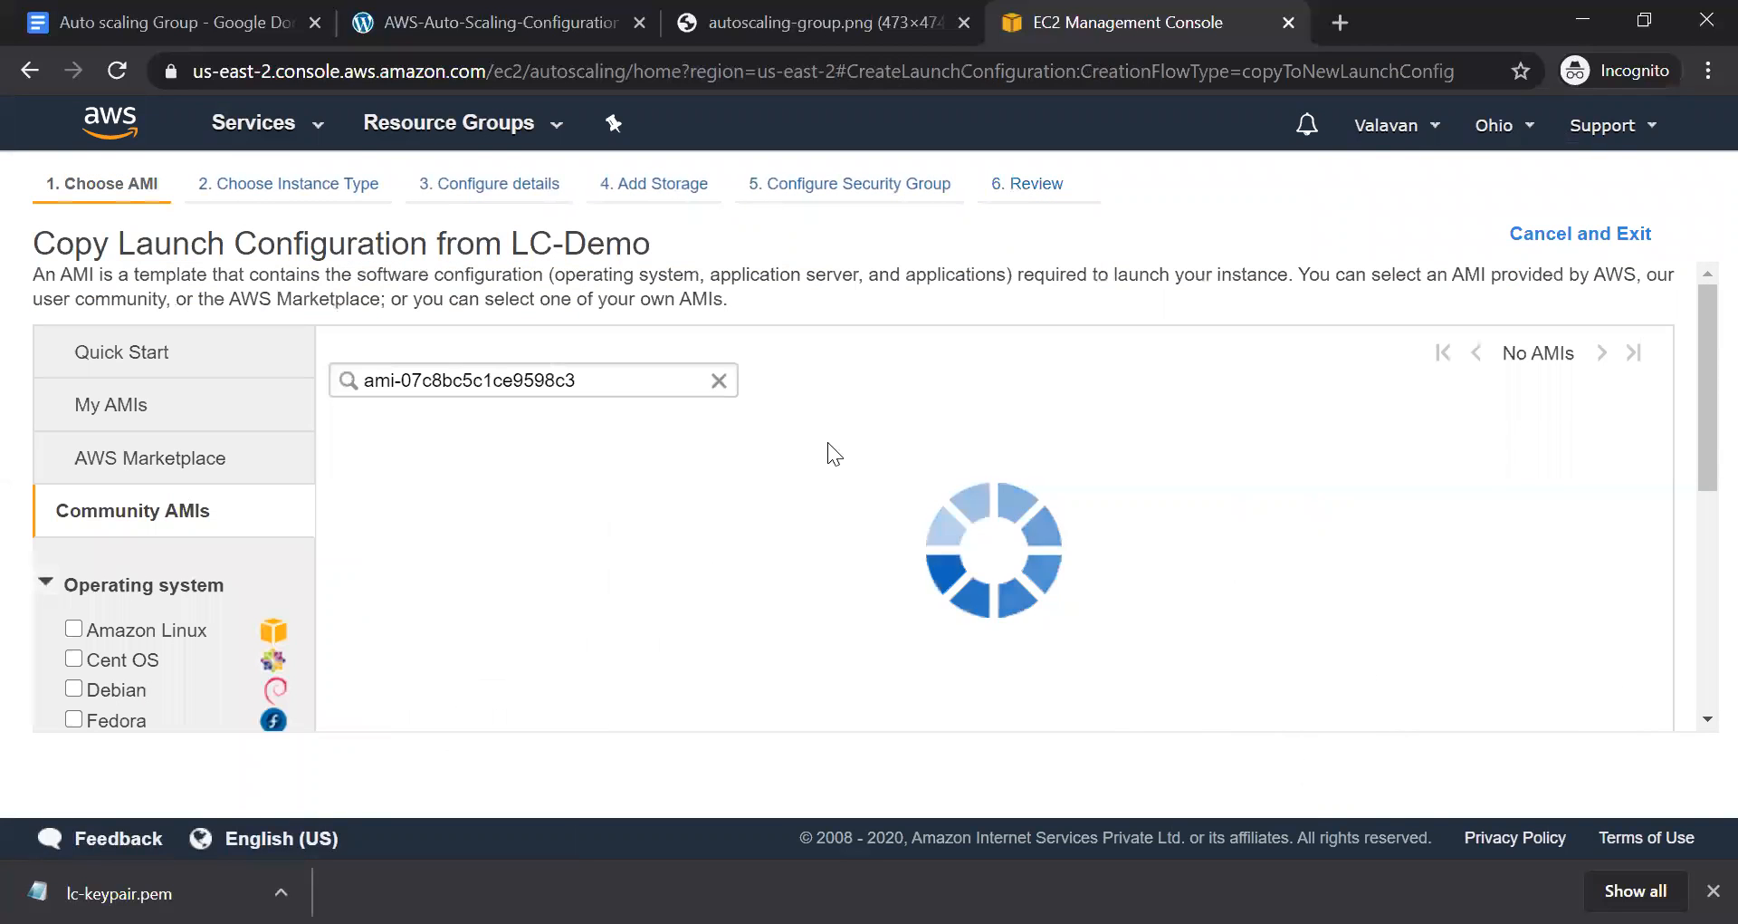
{"action": "left_click", "coordinate": [140, 409]}
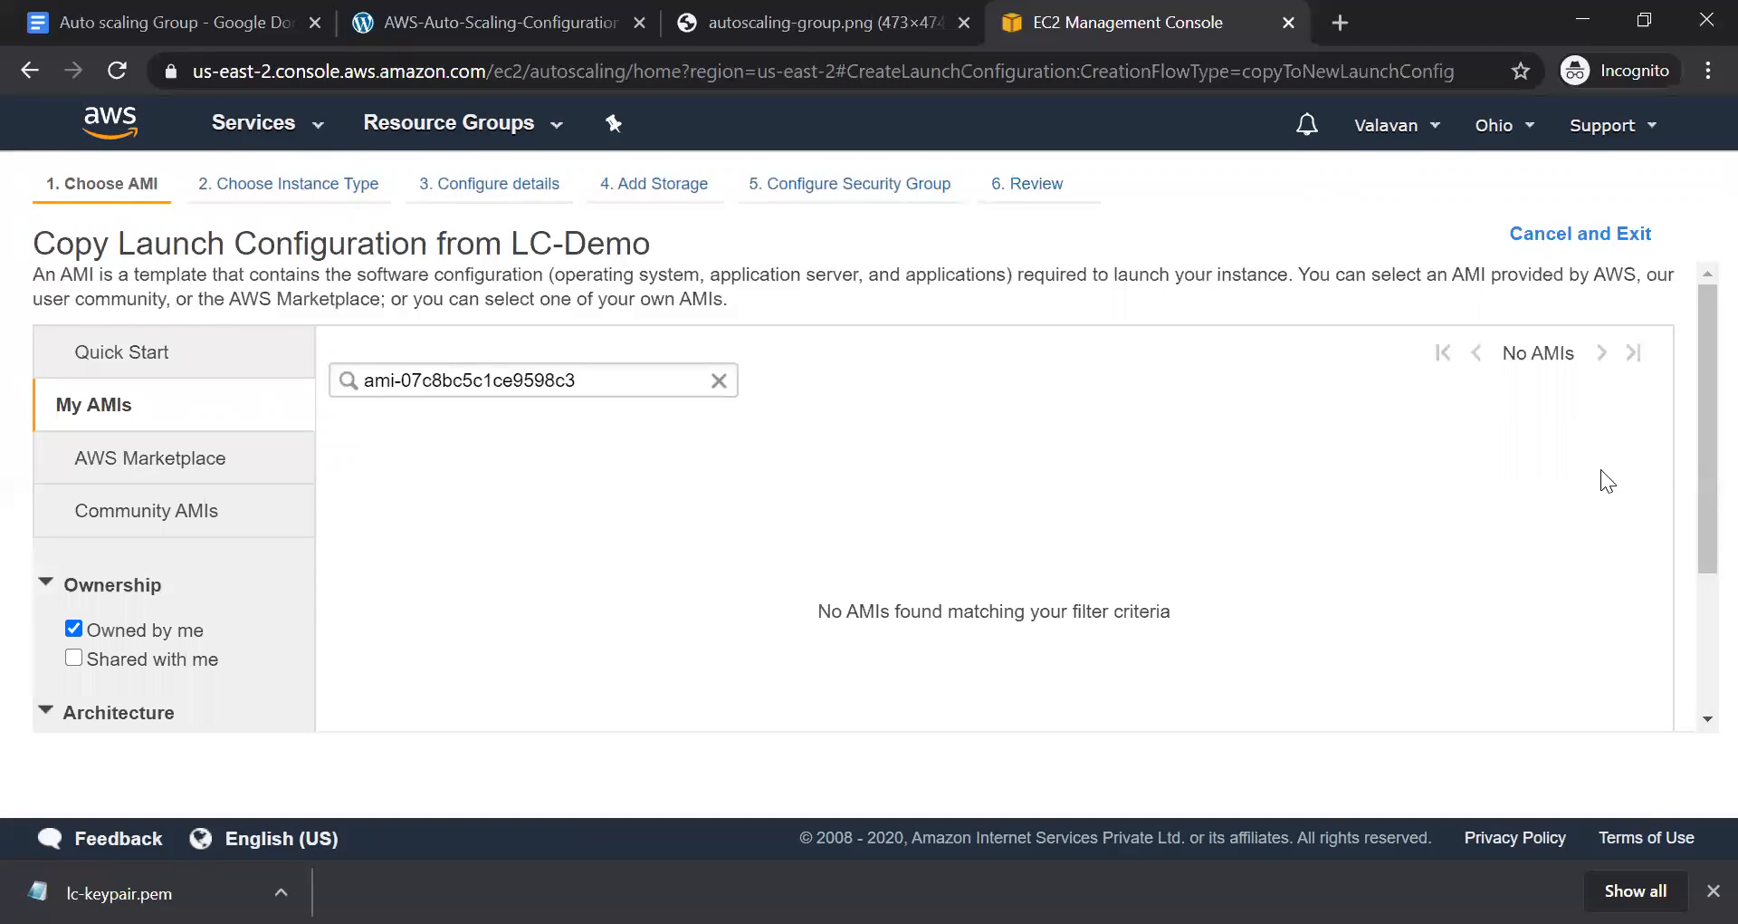
Exit the launch configuration copy and check the launch configuration choices in ASG-Demo's edit details without saving
{"action": "left_click", "coordinate": [1532, 236]}
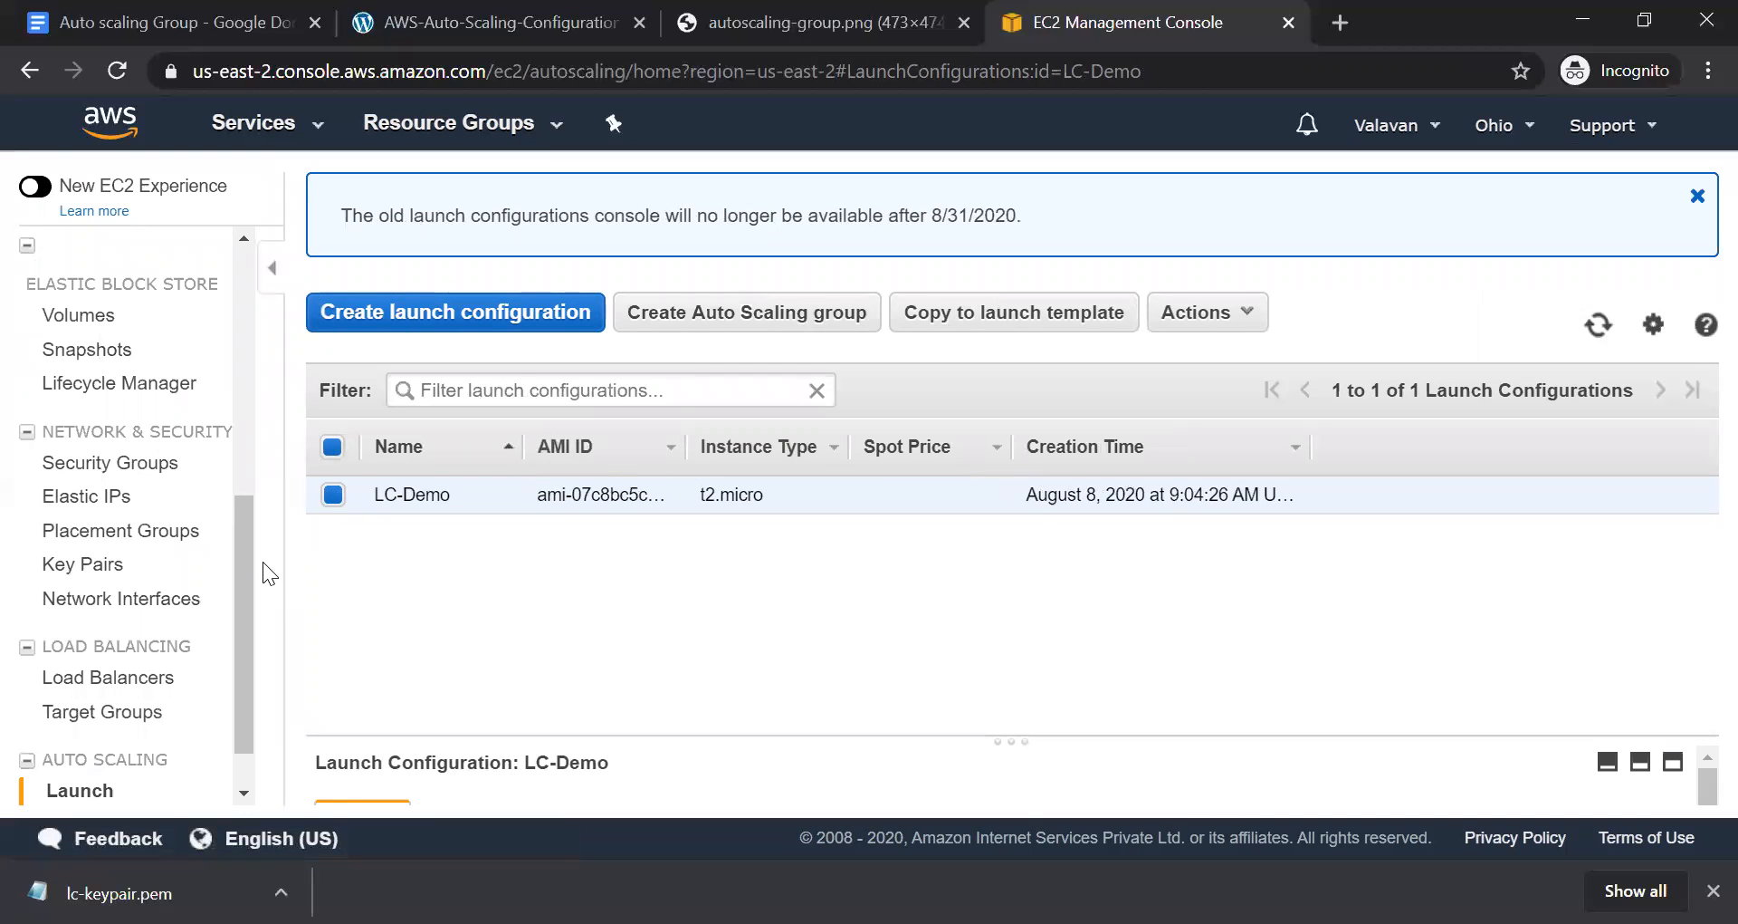
{"action": "scroll", "coordinate": [86, 738], "scroll_direction": "down", "scroll_amount": 1}
{"action": "left_click", "coordinate": [104, 782]}
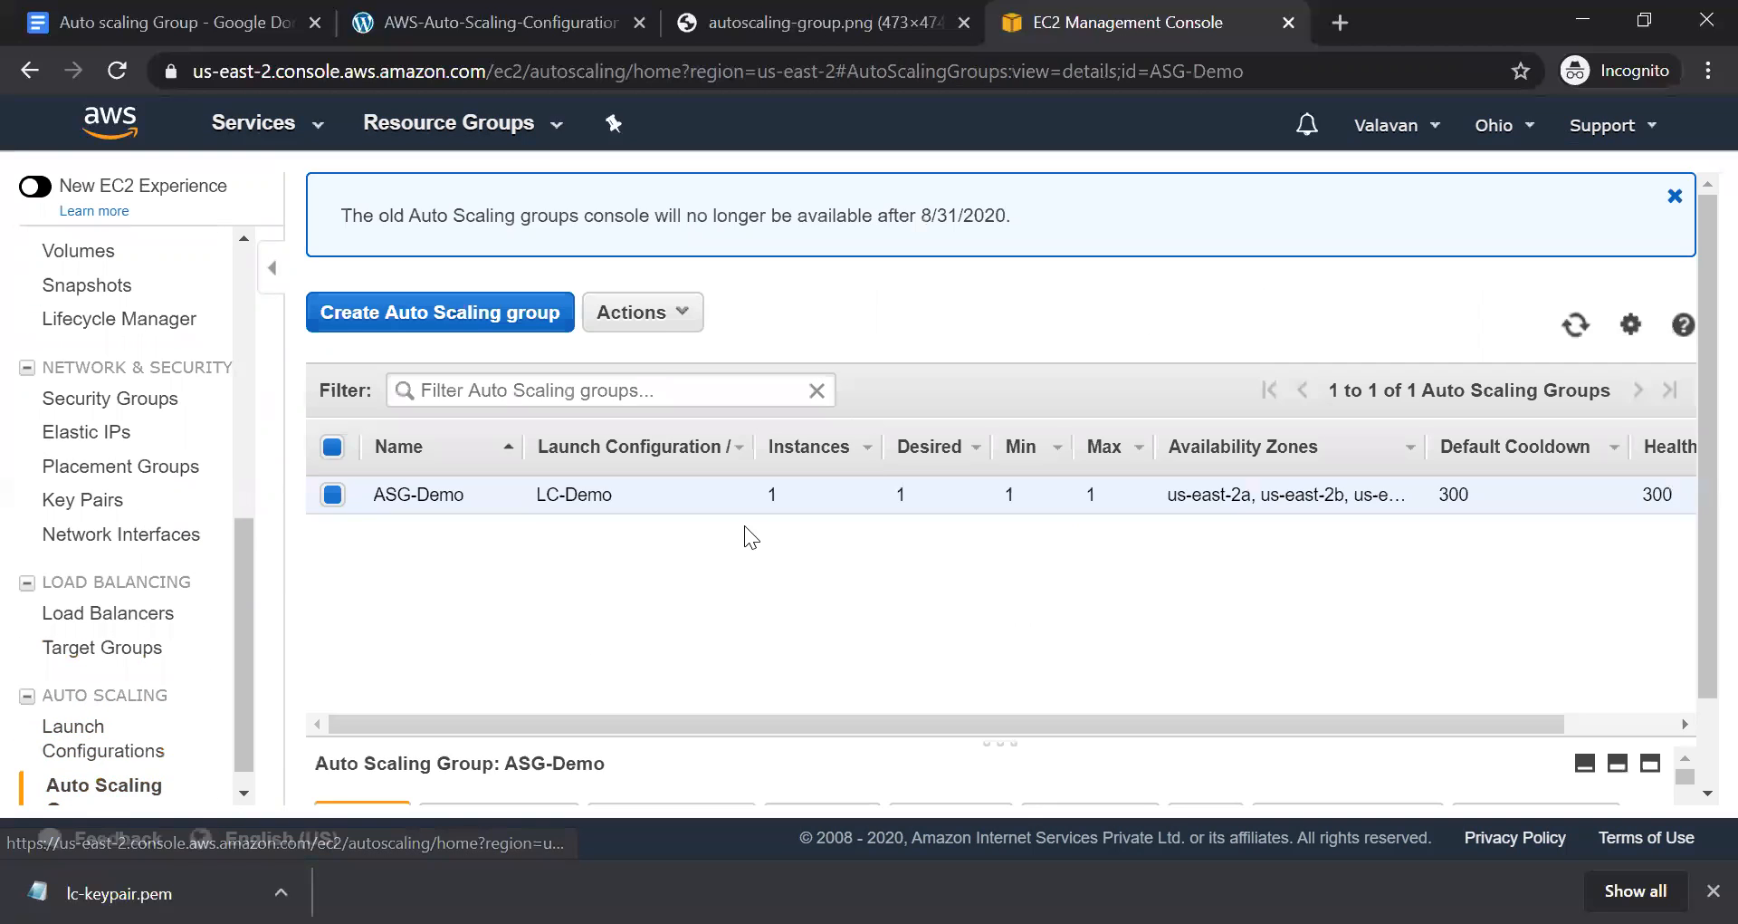
{"action": "left_click", "coordinate": [675, 317]}
{"action": "left_click", "coordinate": [639, 370]}
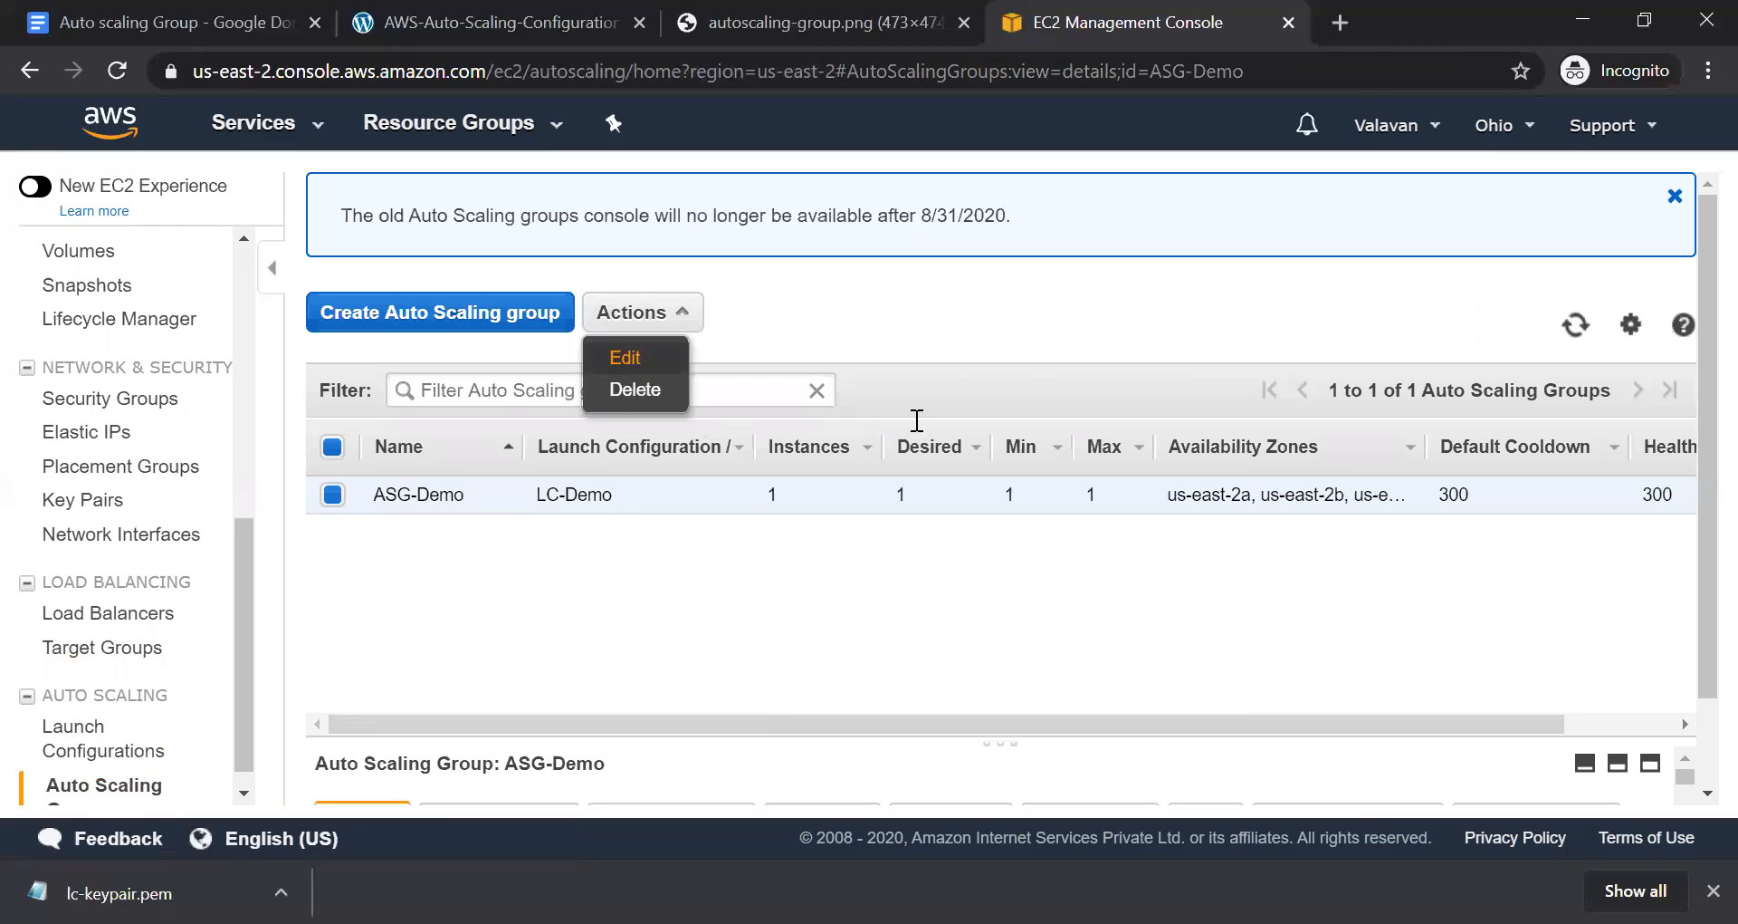
{"action": "left_click", "coordinate": [823, 339]}
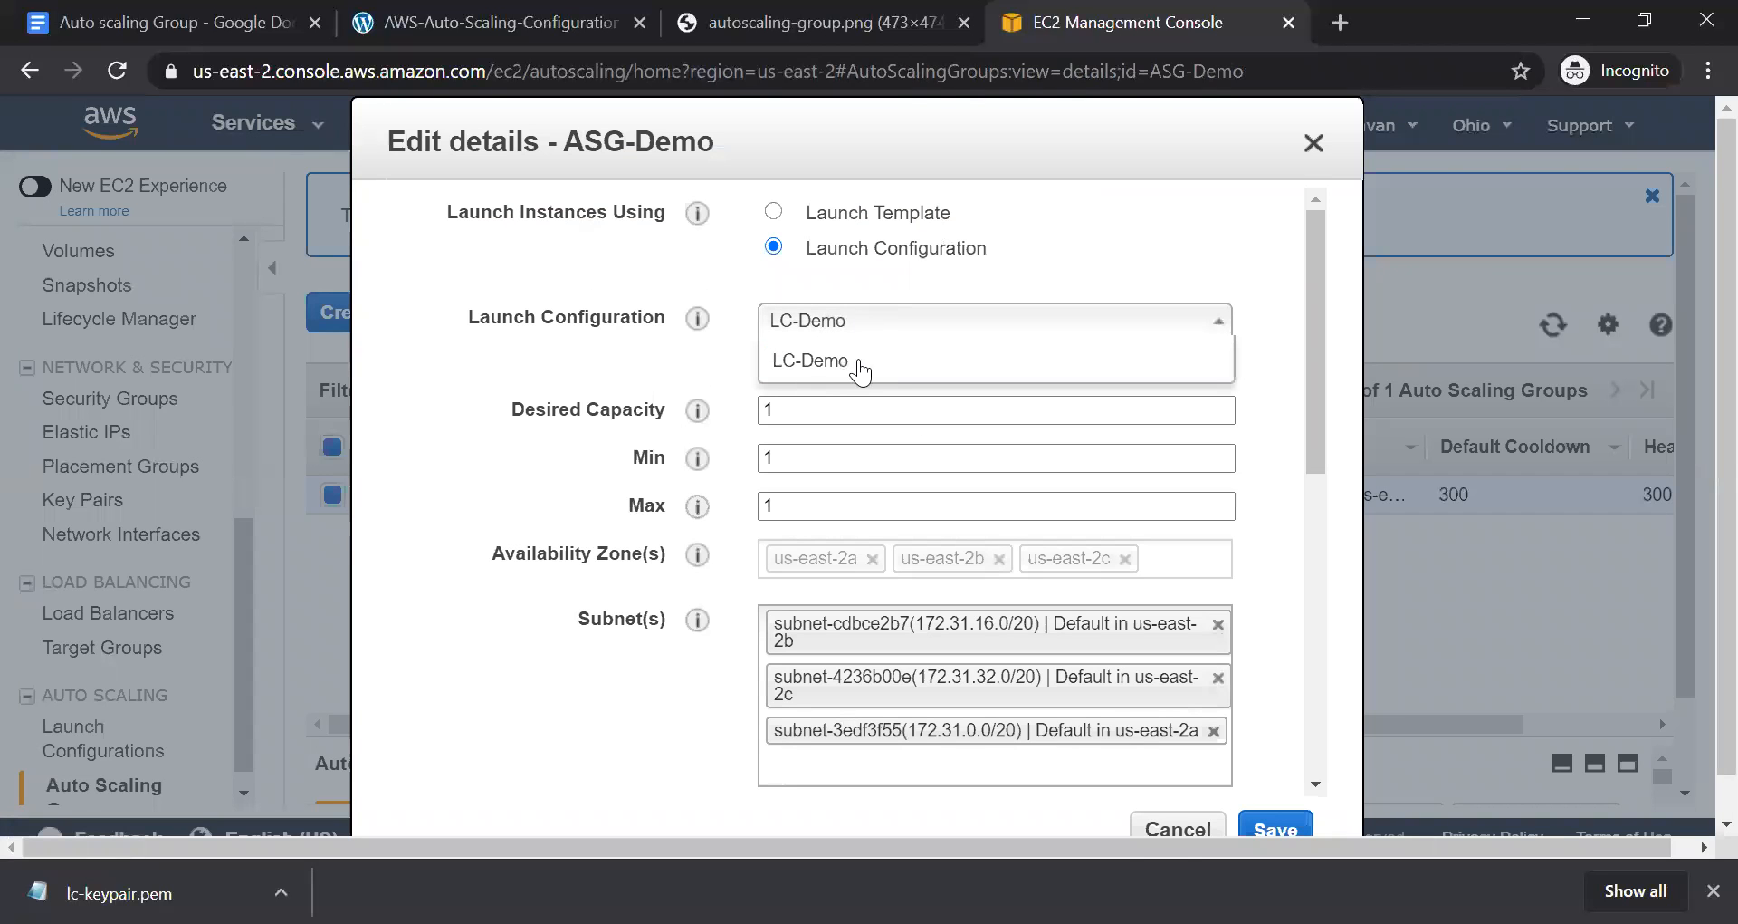
{"action": "left_click", "coordinate": [1177, 828]}
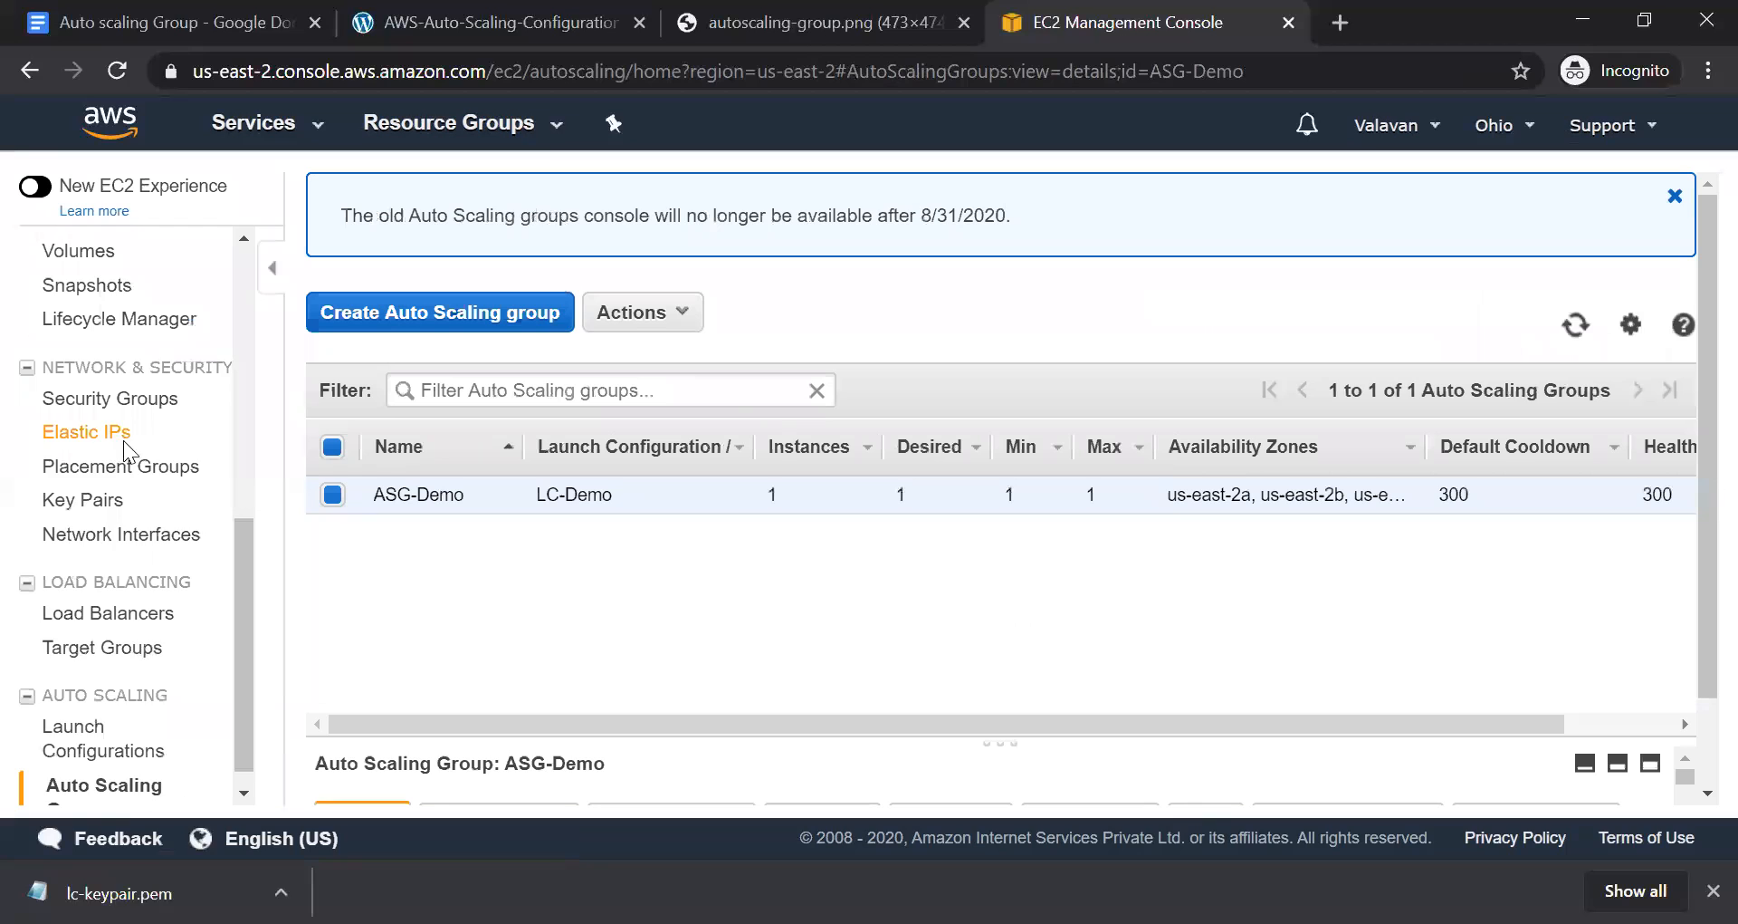
Stop the running ASG instance from the instances list and confirm the stop
{"action": "scroll", "coordinate": [109, 388], "scroll_direction": "up", "scroll_amount": 5}
{"action": "left_click", "coordinate": [90, 348]}
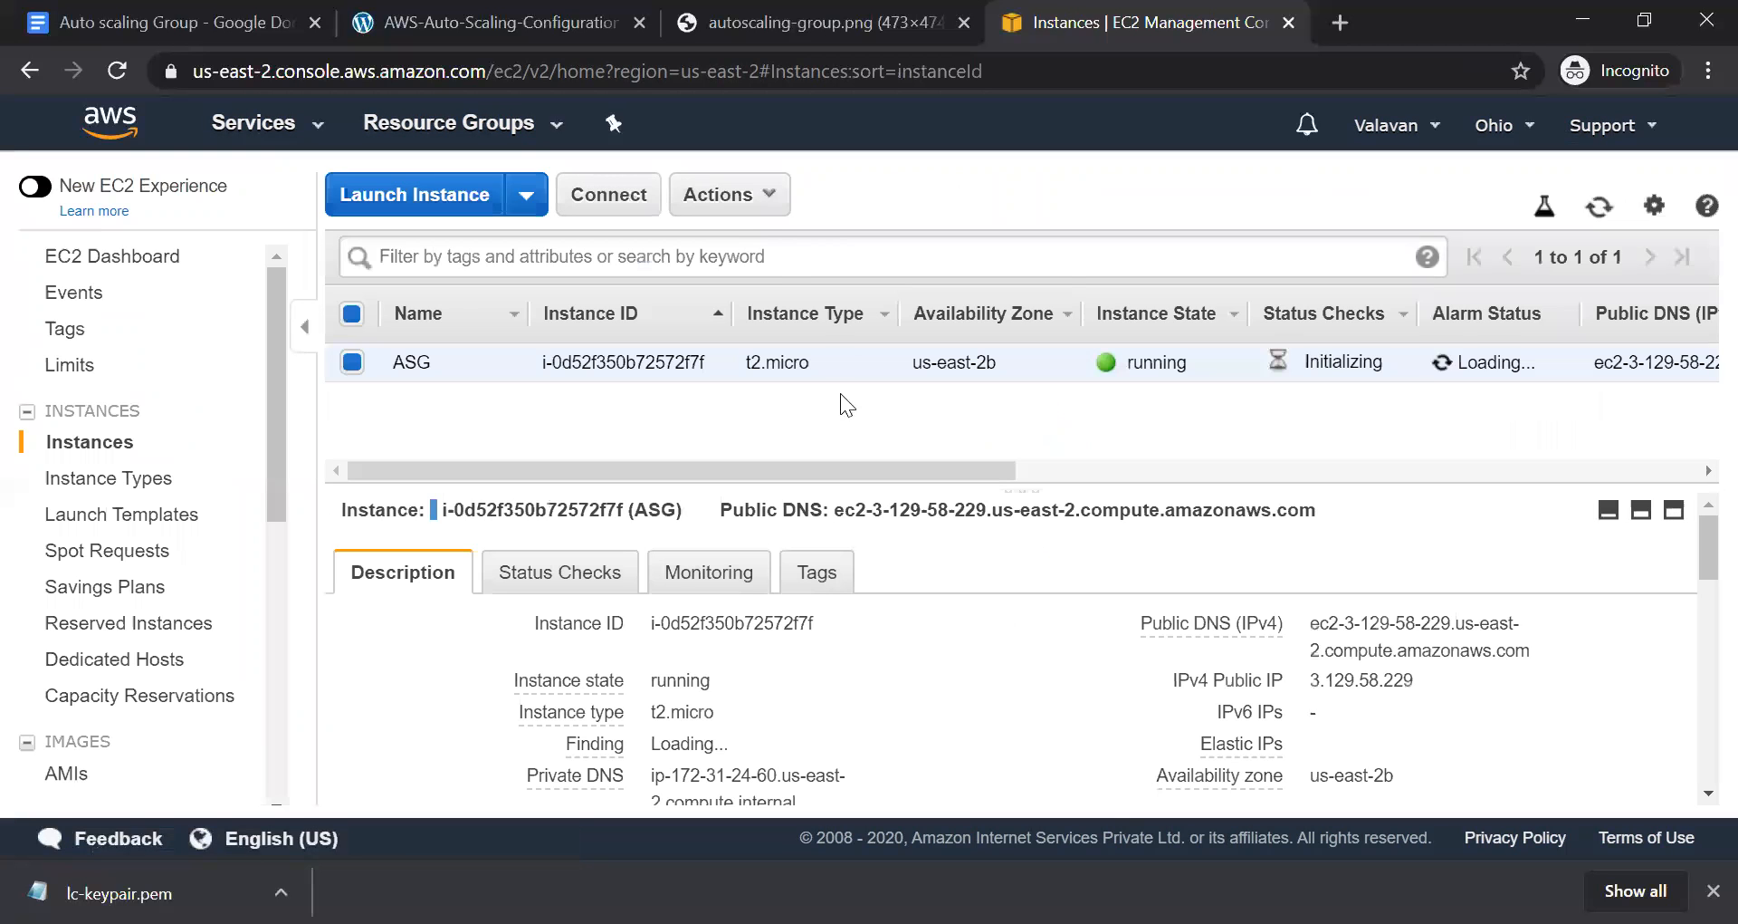
{"action": "left_click", "coordinate": [761, 201]}
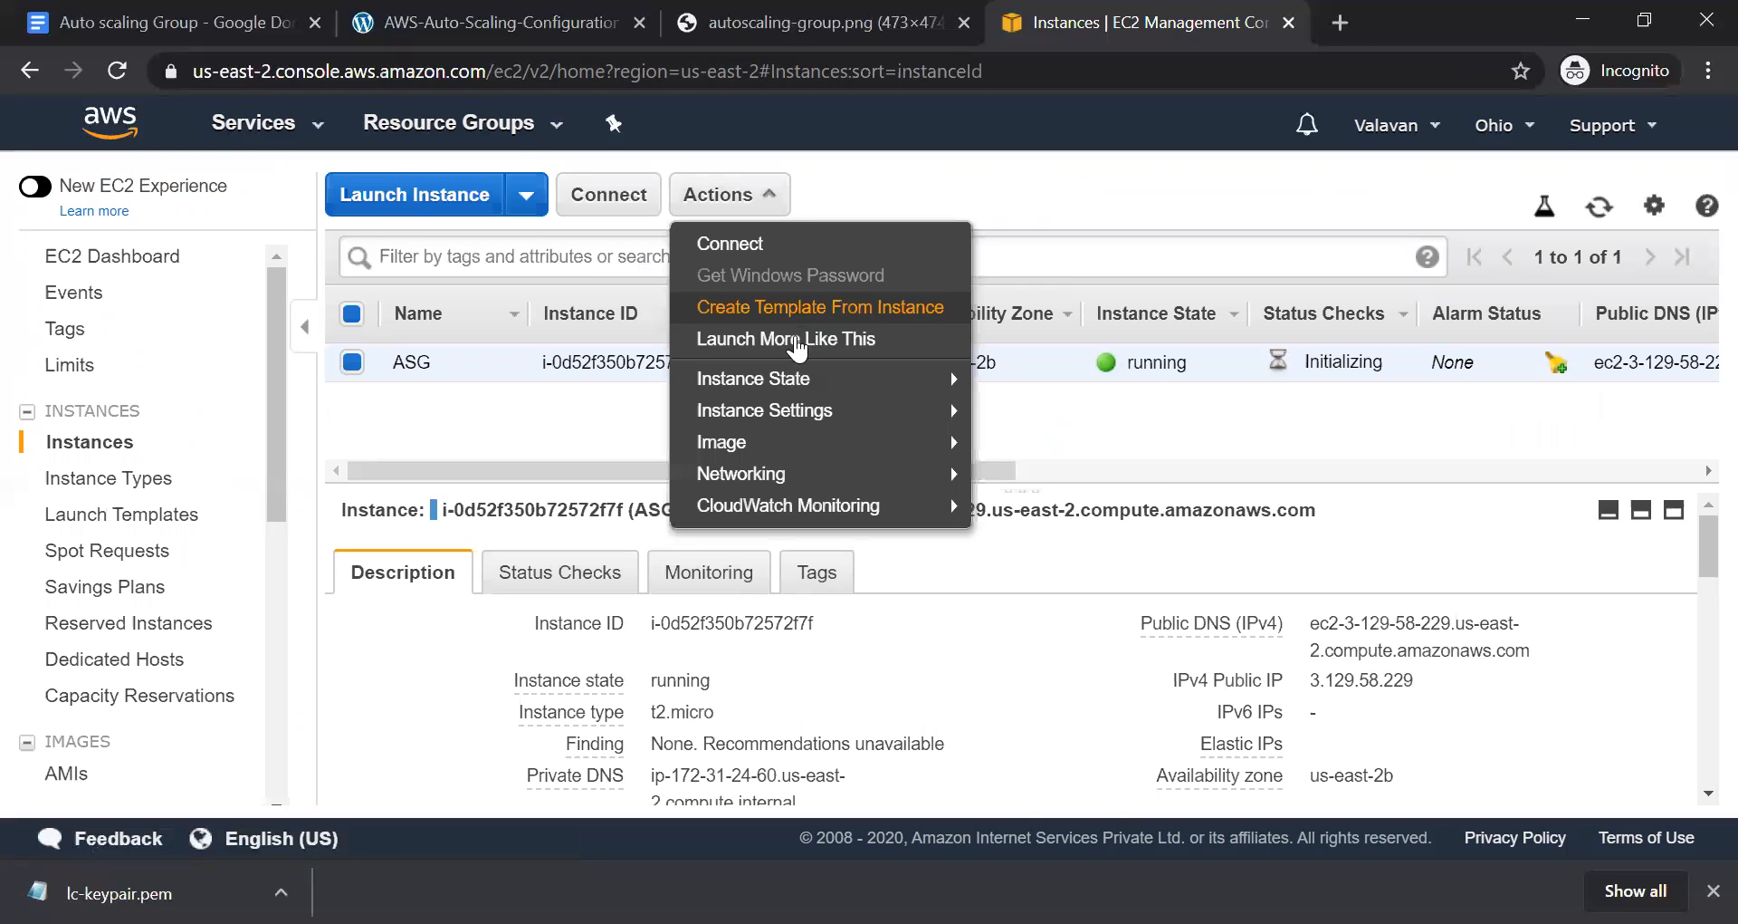
{"action": "mouse_move", "coordinate": [827, 393]}
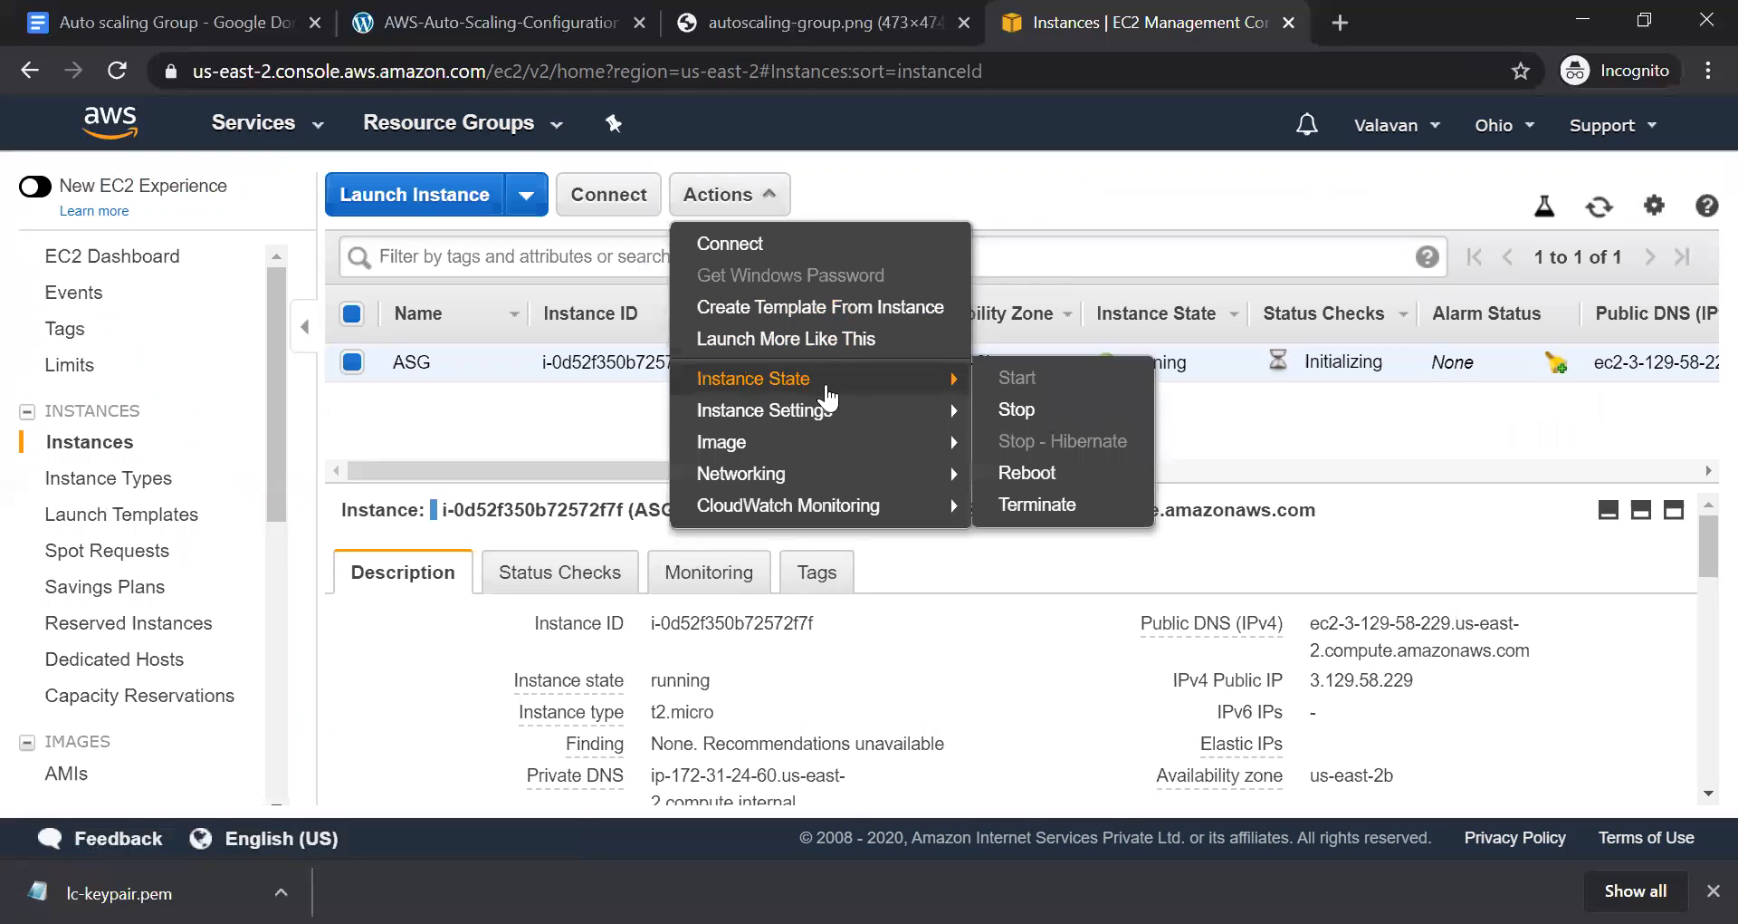
{"action": "left_click", "coordinate": [1044, 408]}
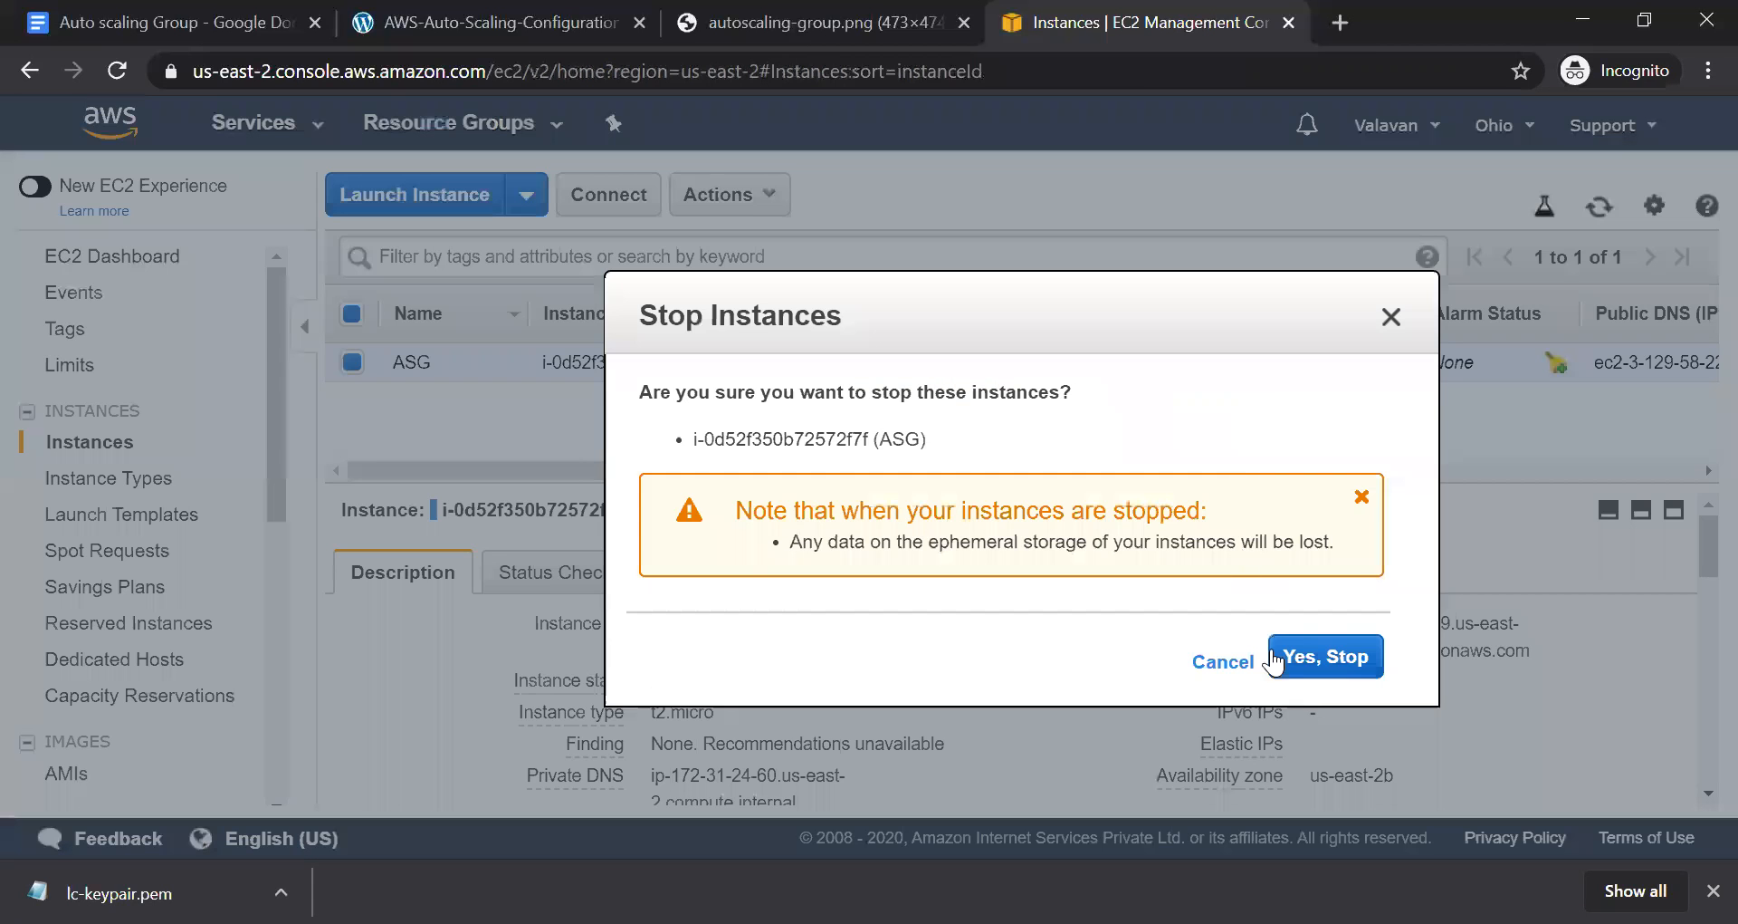
{"action": "left_click", "coordinate": [1327, 659]}
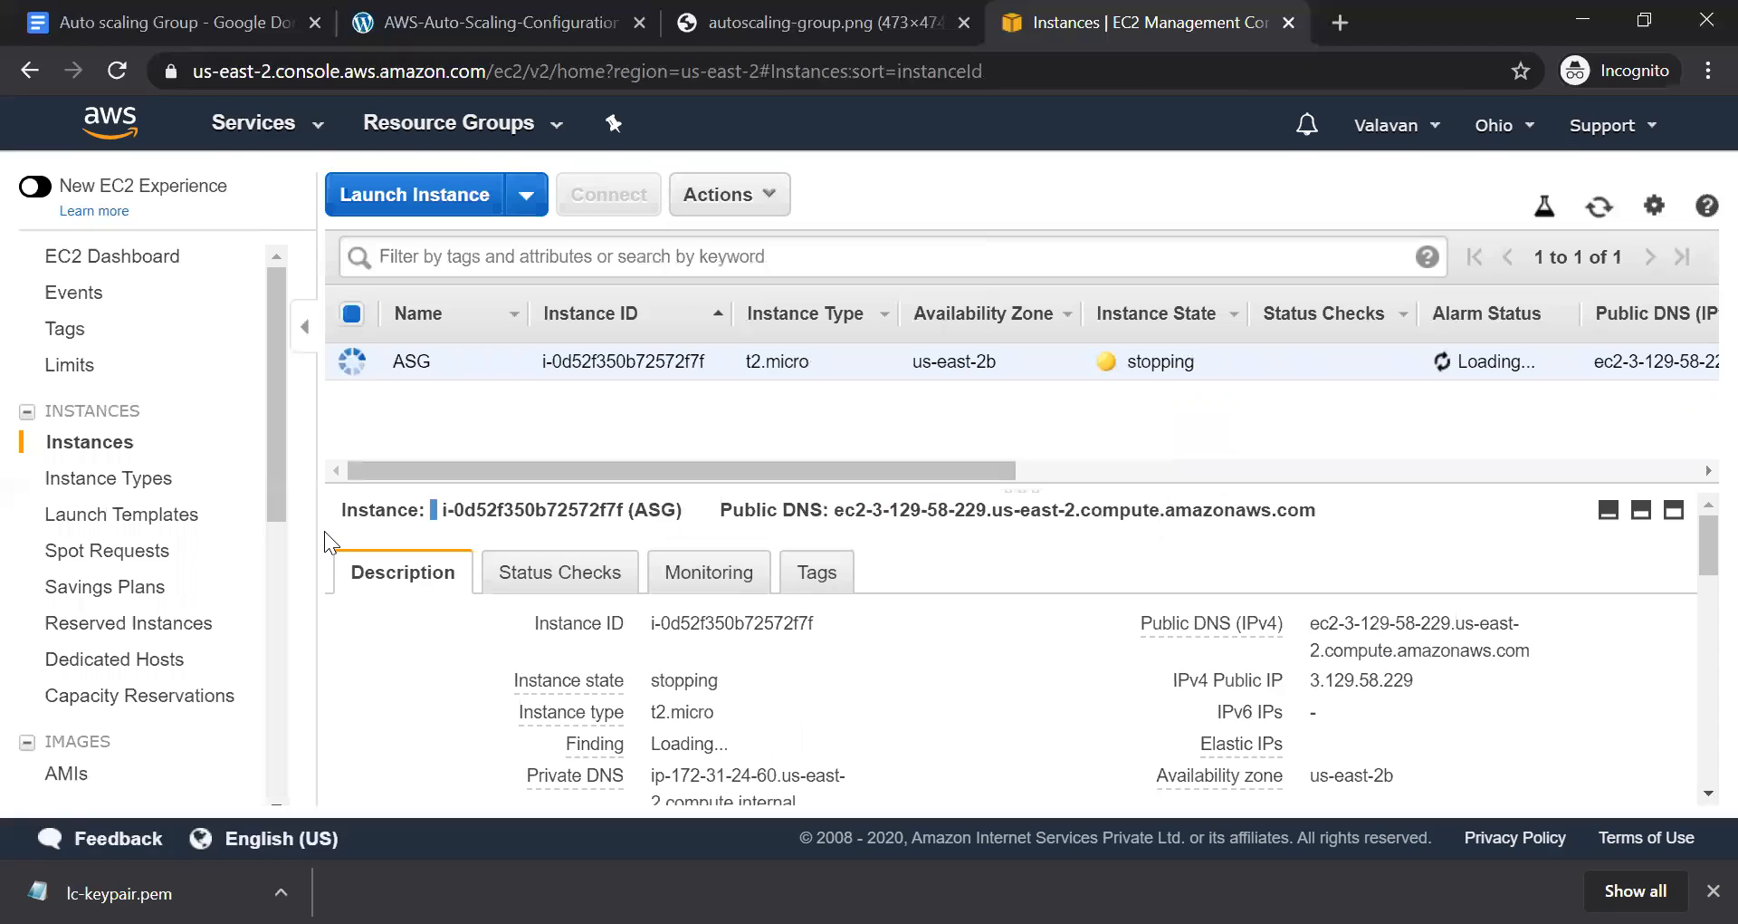
Return to the Auto Scaling groups and show ASG-Demo's activity history in an enlarged details pane
{"action": "scroll", "coordinate": [89, 724], "scroll_direction": "down", "scroll_amount": 7}
{"action": "left_click", "coordinate": [131, 794]}
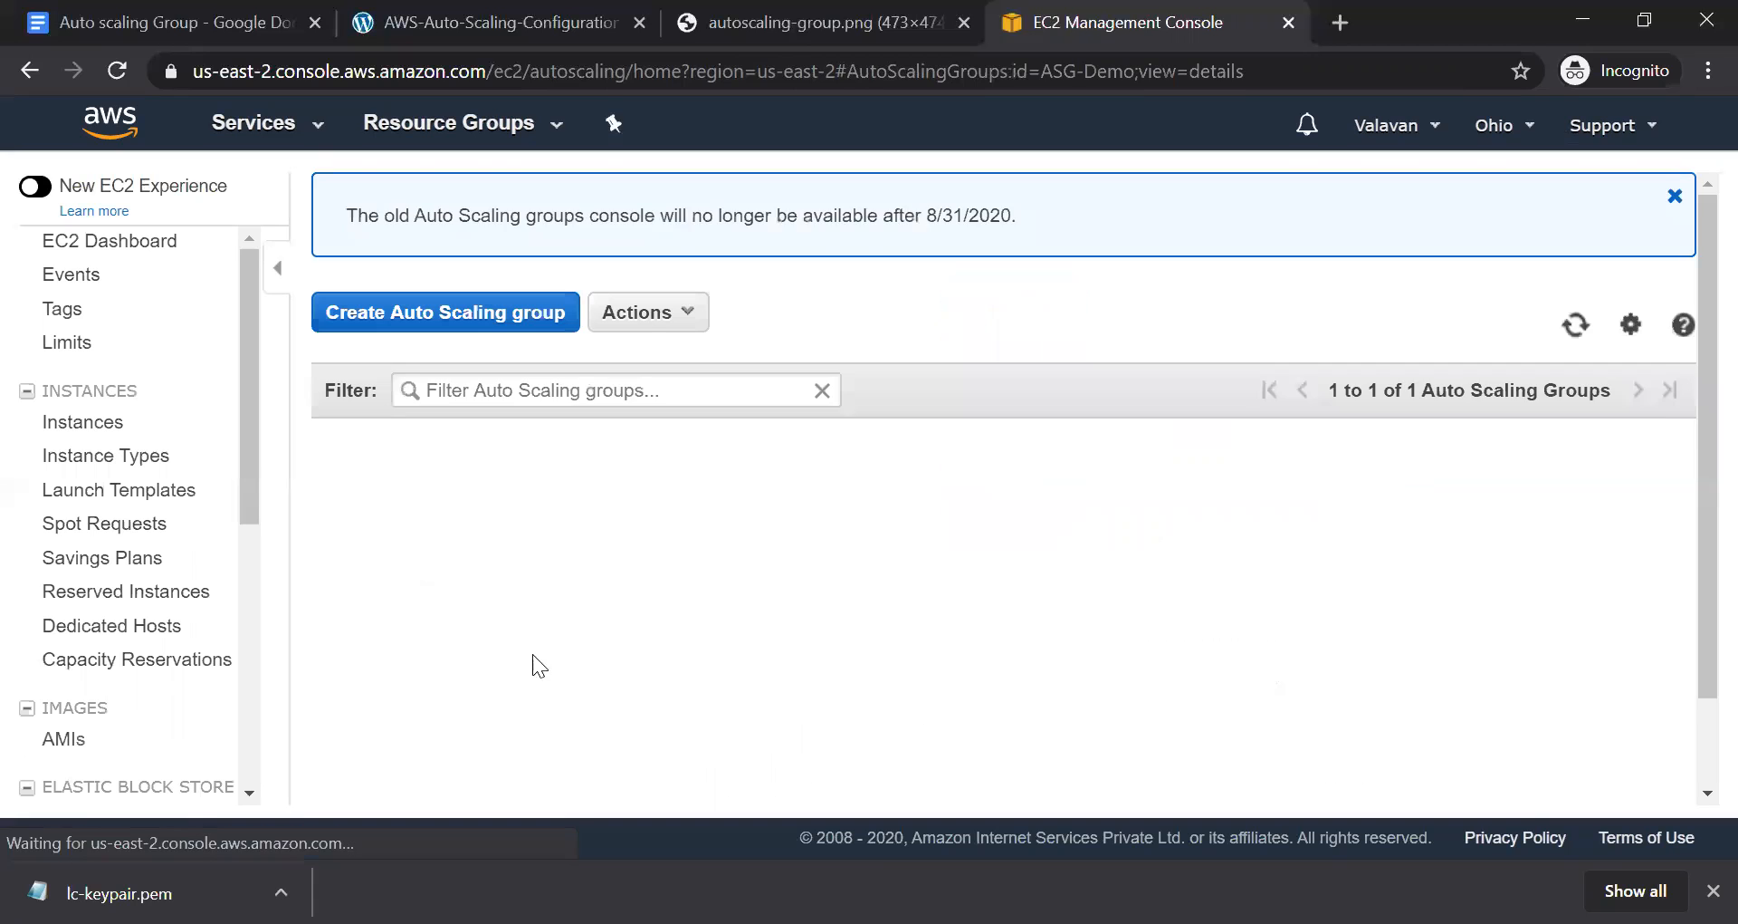
{"action": "scroll", "coordinate": [529, 640], "scroll_direction": "down", "scroll_amount": 2}
{"action": "left_click", "coordinate": [497, 720]}
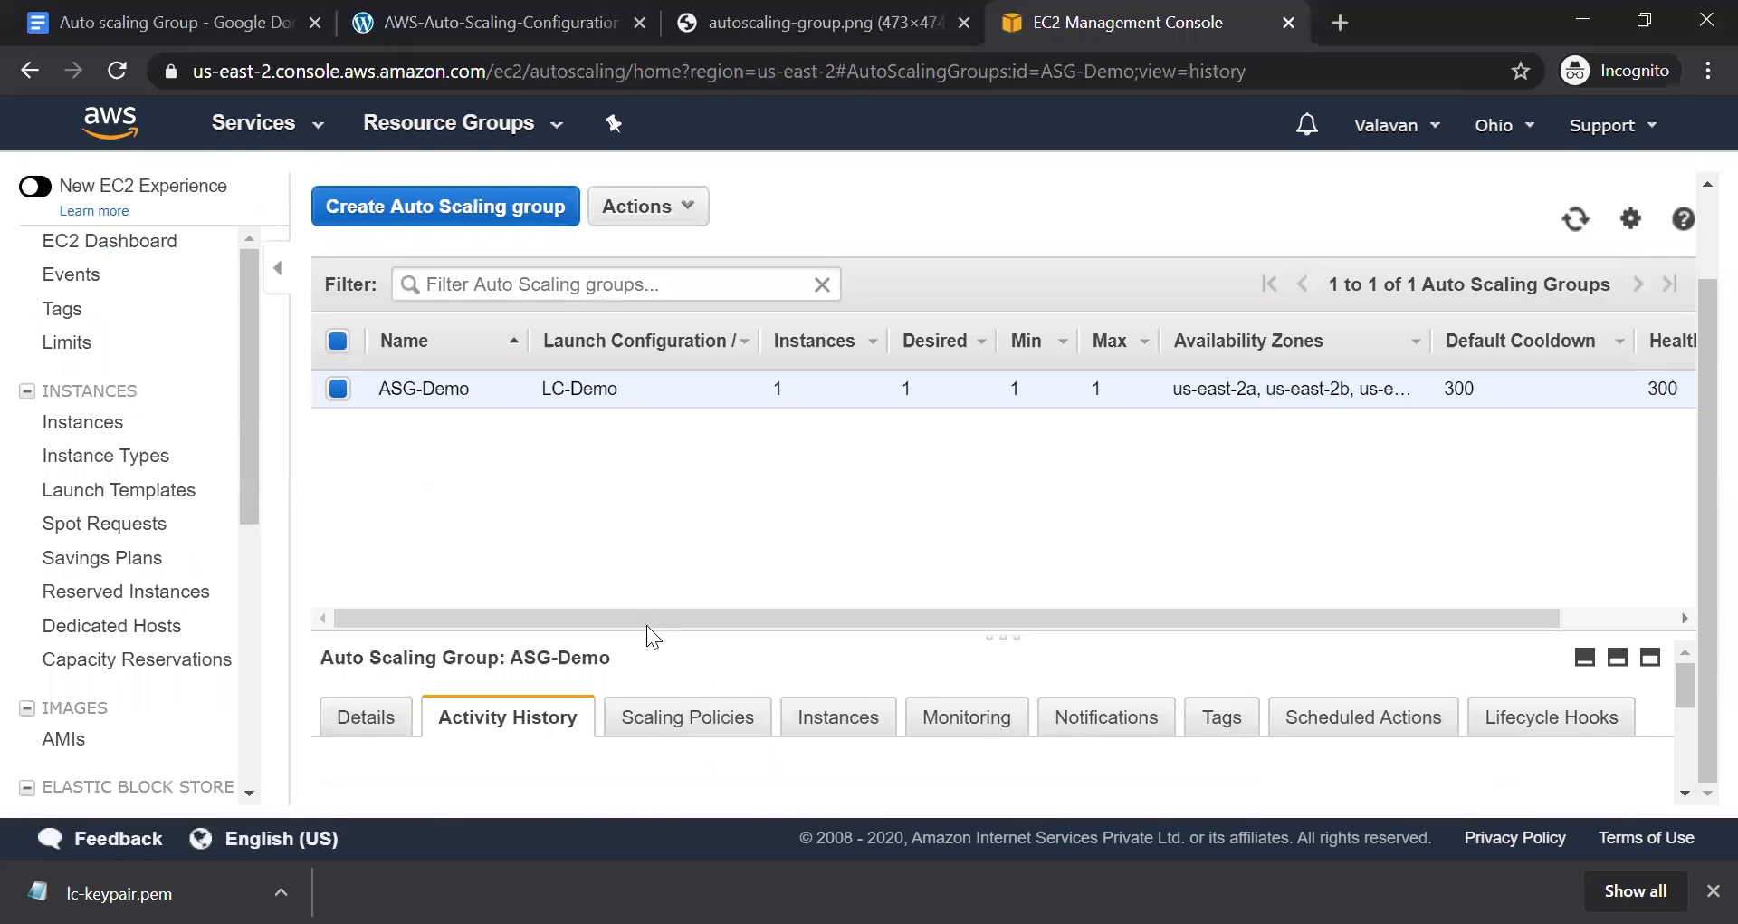
{"action": "left_click_drag", "start_coordinate": [644, 631], "coordinate": [643, 472]}
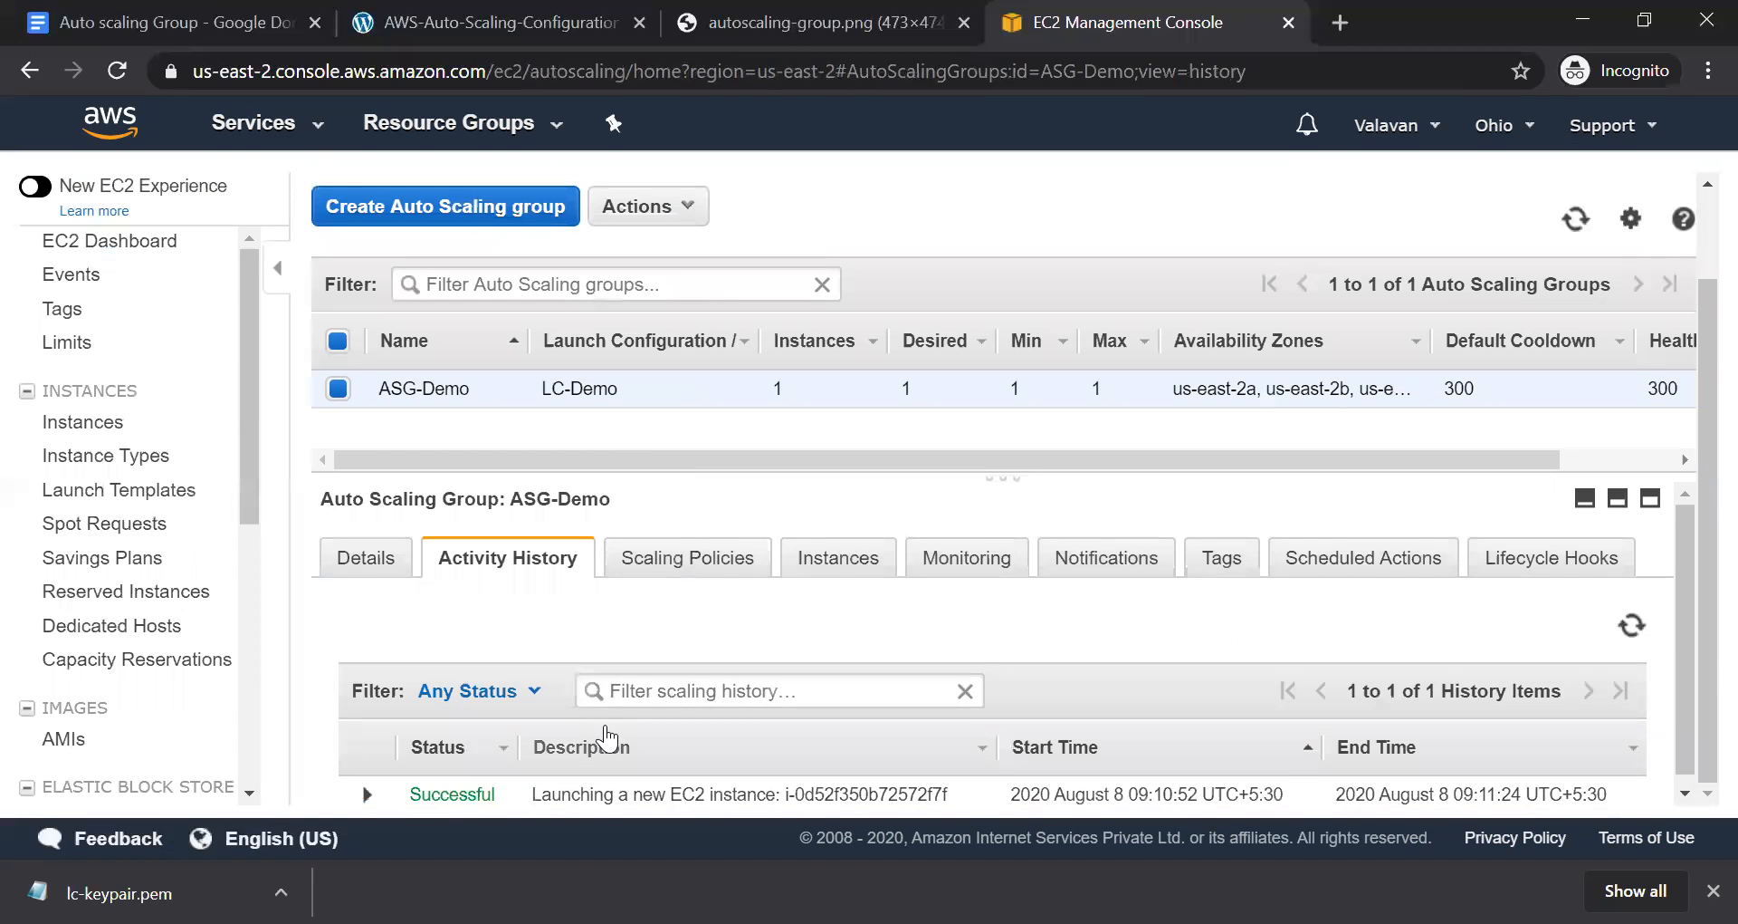
Refresh ASG-Demo's activity history repeatedly to check how the group handles the stopped instance
{"action": "left_click", "coordinate": [1632, 619]}
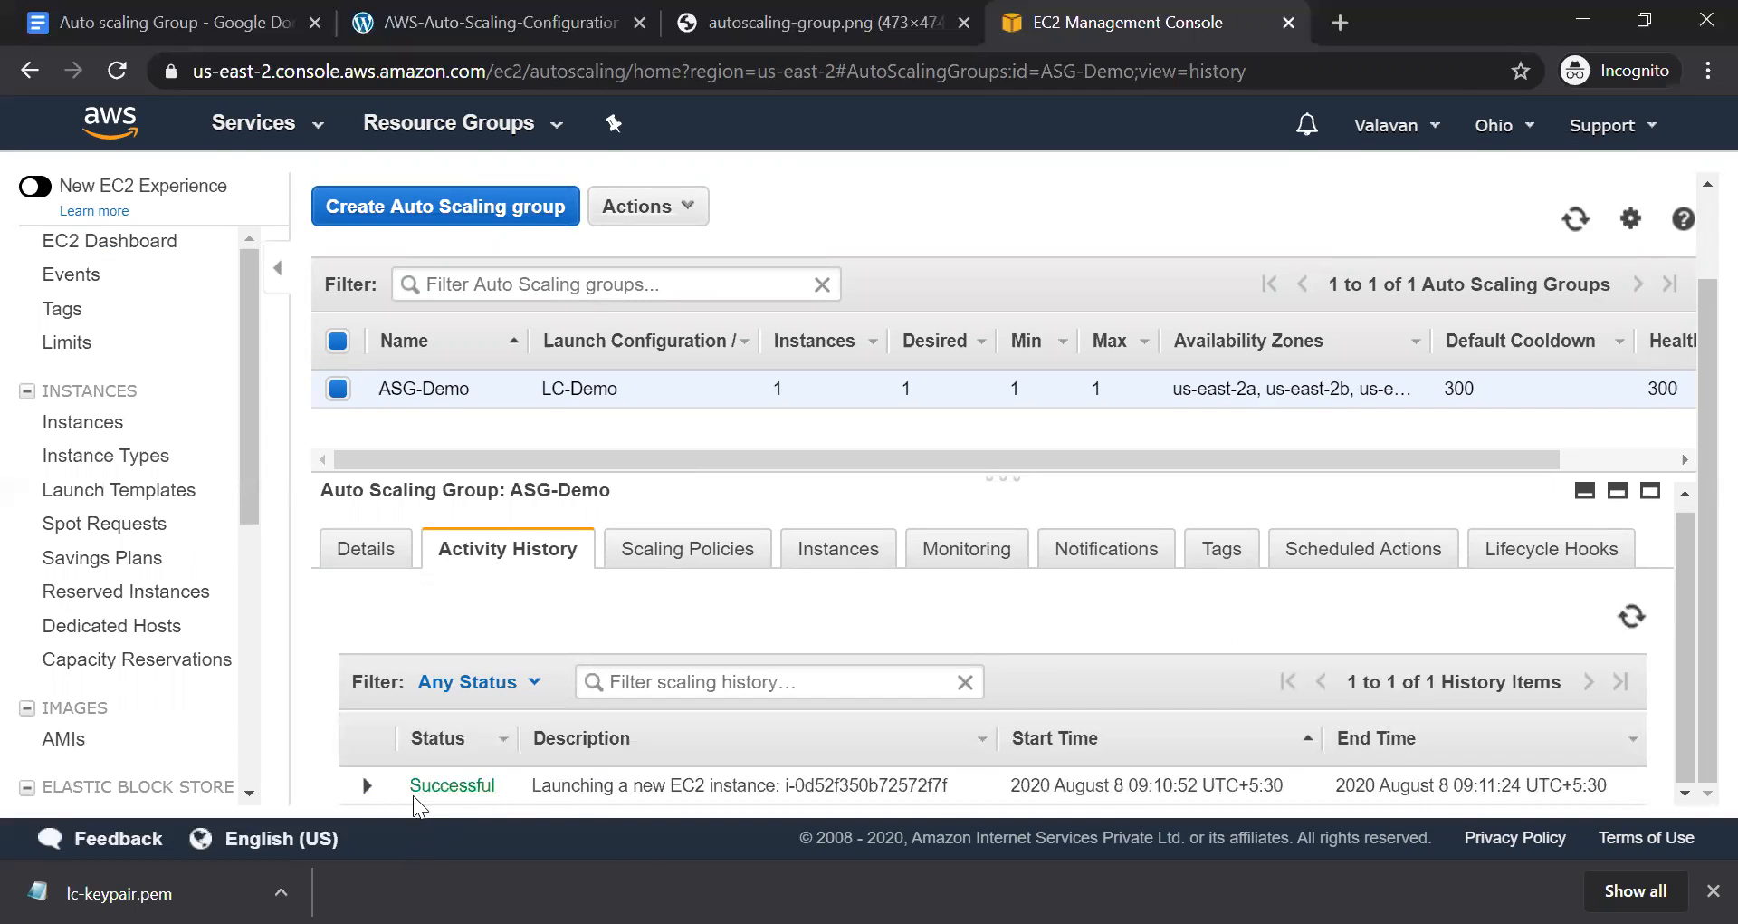
{"action": "left_click", "coordinate": [1629, 623]}
{"action": "left_click", "coordinate": [1631, 619]}
{"action": "left_click", "coordinate": [1632, 617]}
{"action": "left_click", "coordinate": [1631, 618]}
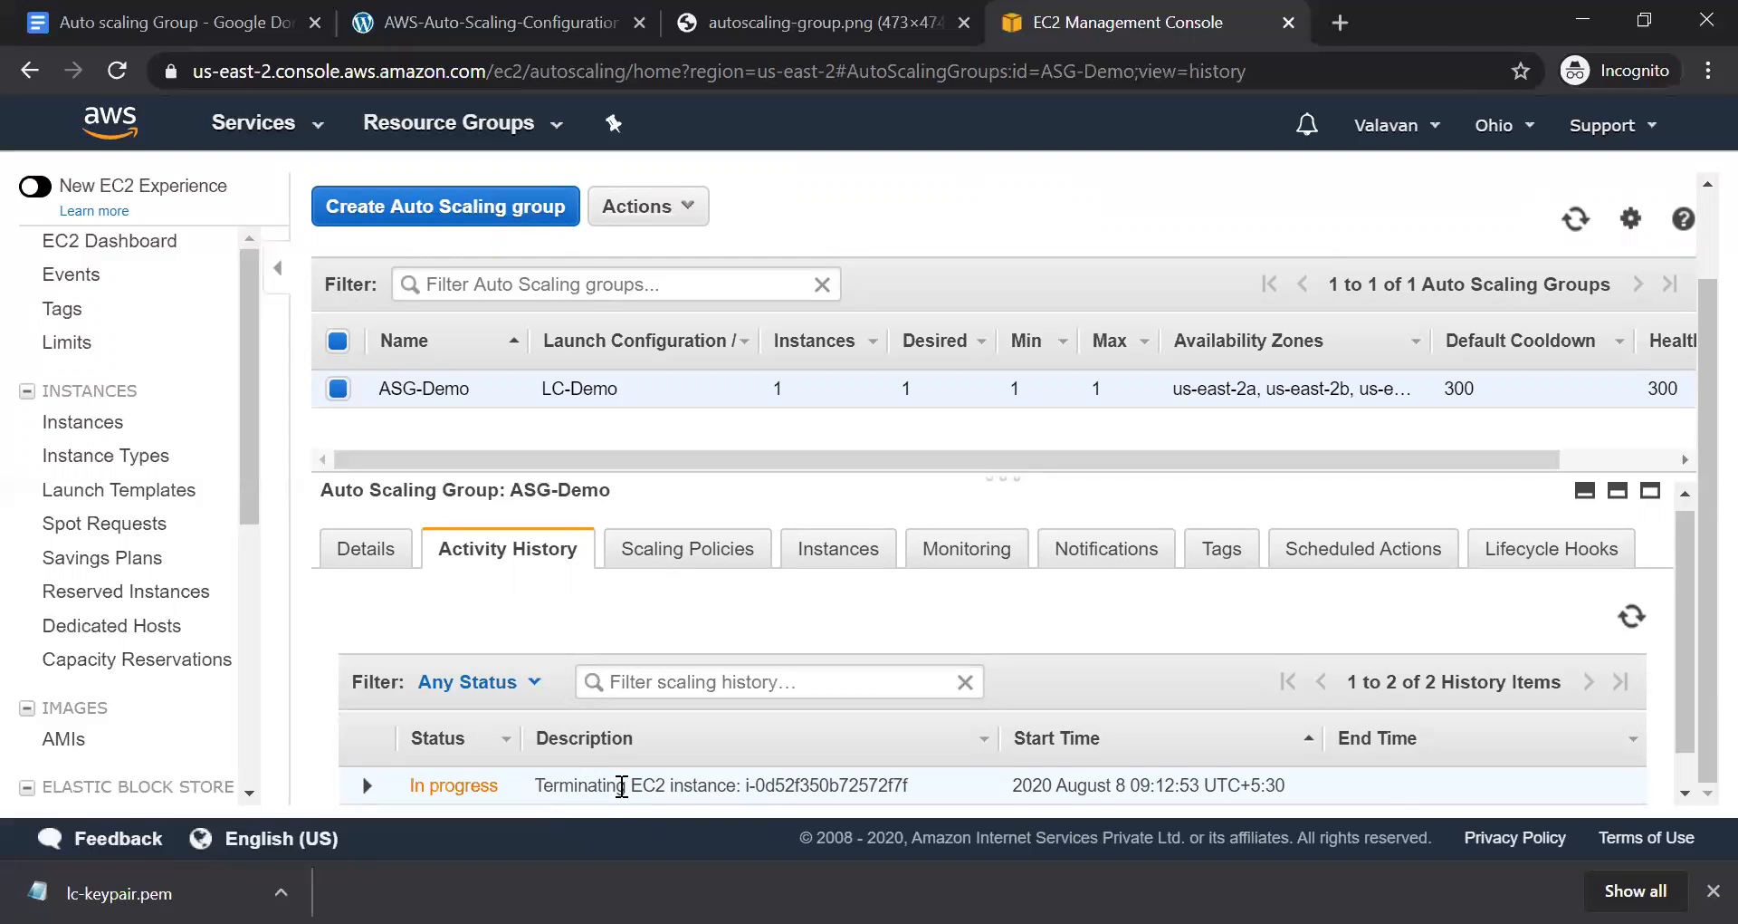
{"action": "left_click", "coordinate": [1631, 618]}
{"action": "left_click", "coordinate": [1634, 619]}
{"action": "left_click", "coordinate": [1635, 620]}
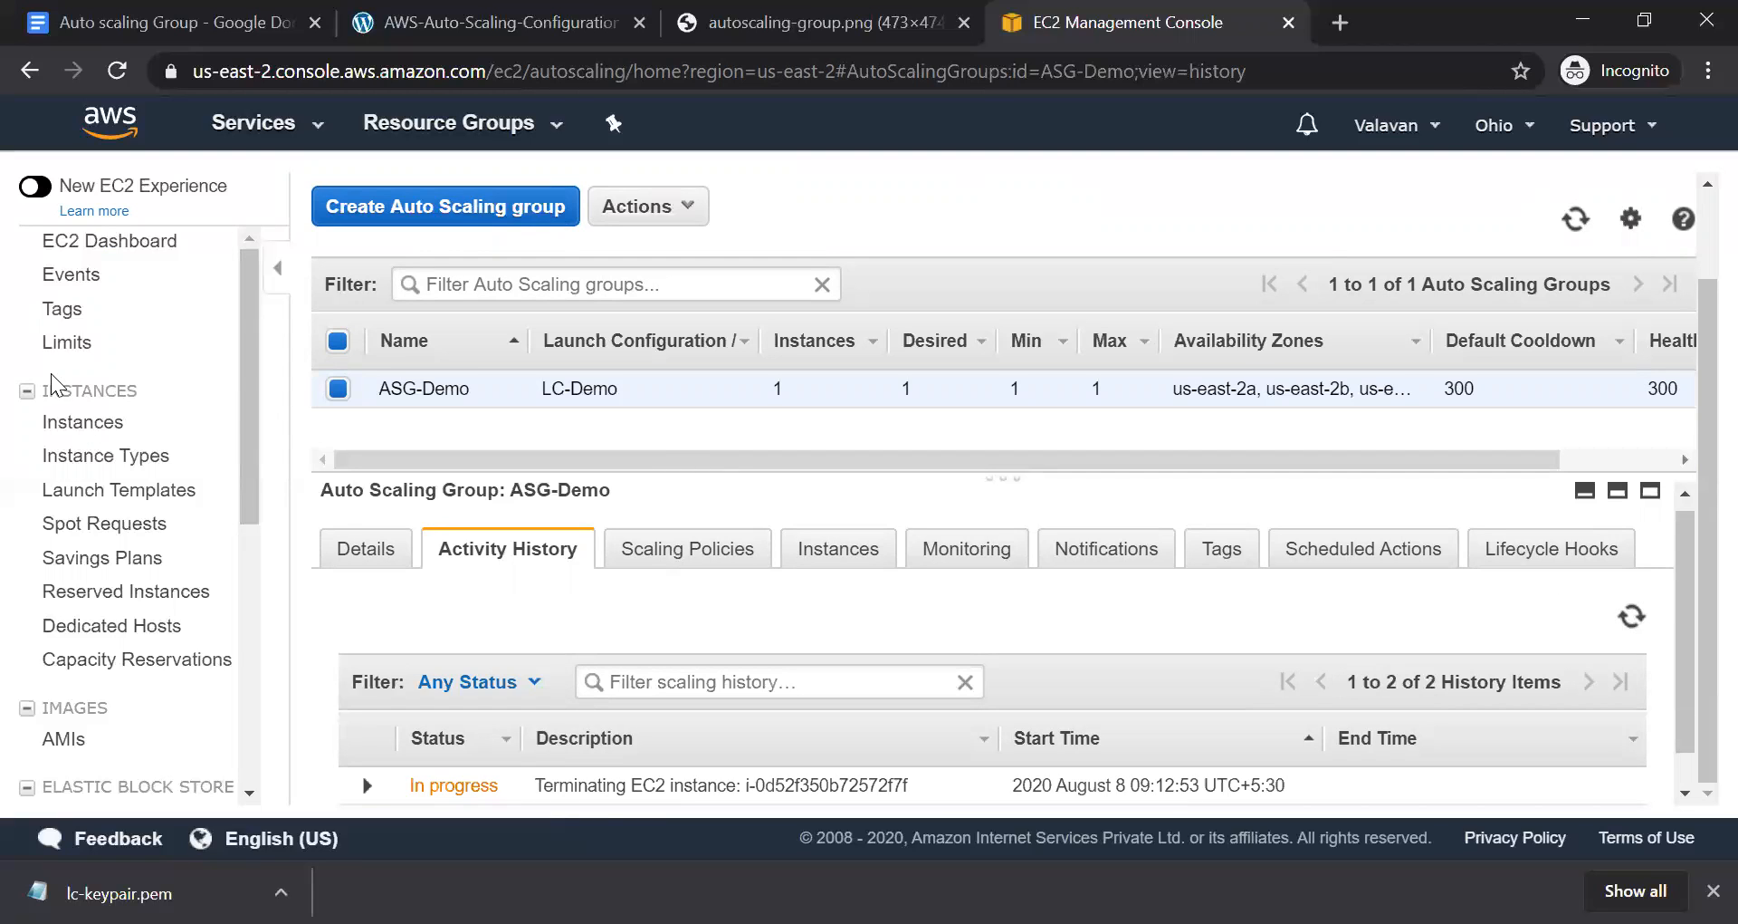
Open the instances list in a separate browser tab and return to the Auto Scaling group's activity history
{"action": "right_click", "coordinate": [90, 421]}
{"action": "left_click", "coordinate": [136, 439]}
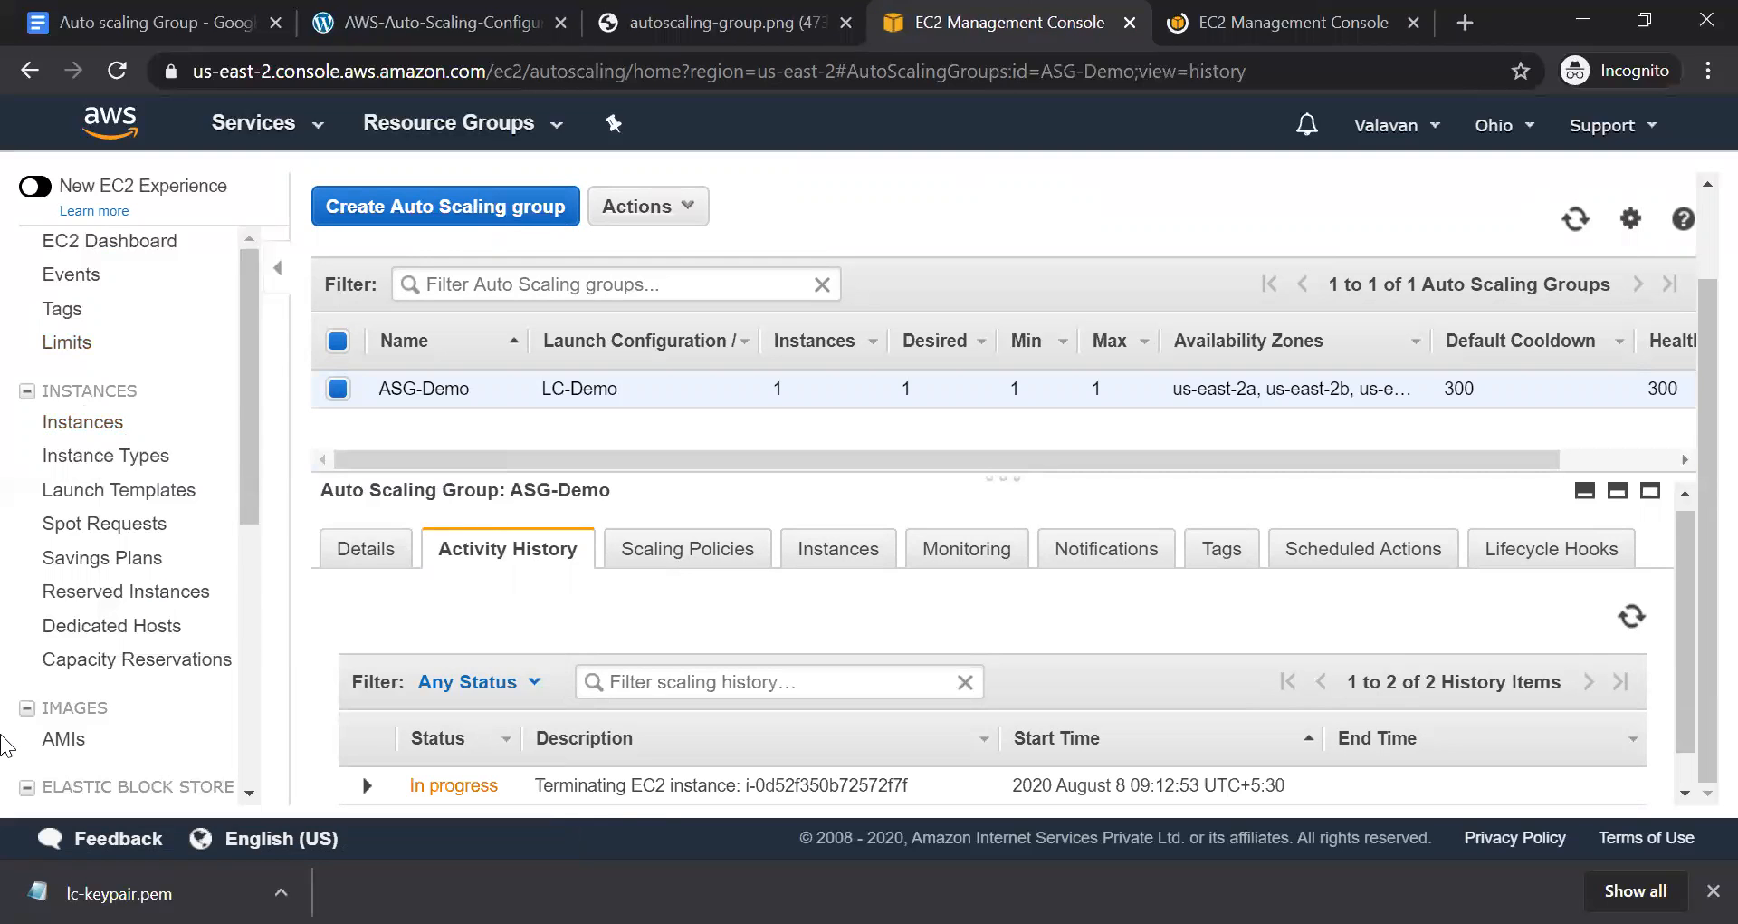
{"action": "left_click", "coordinate": [1243, 25]}
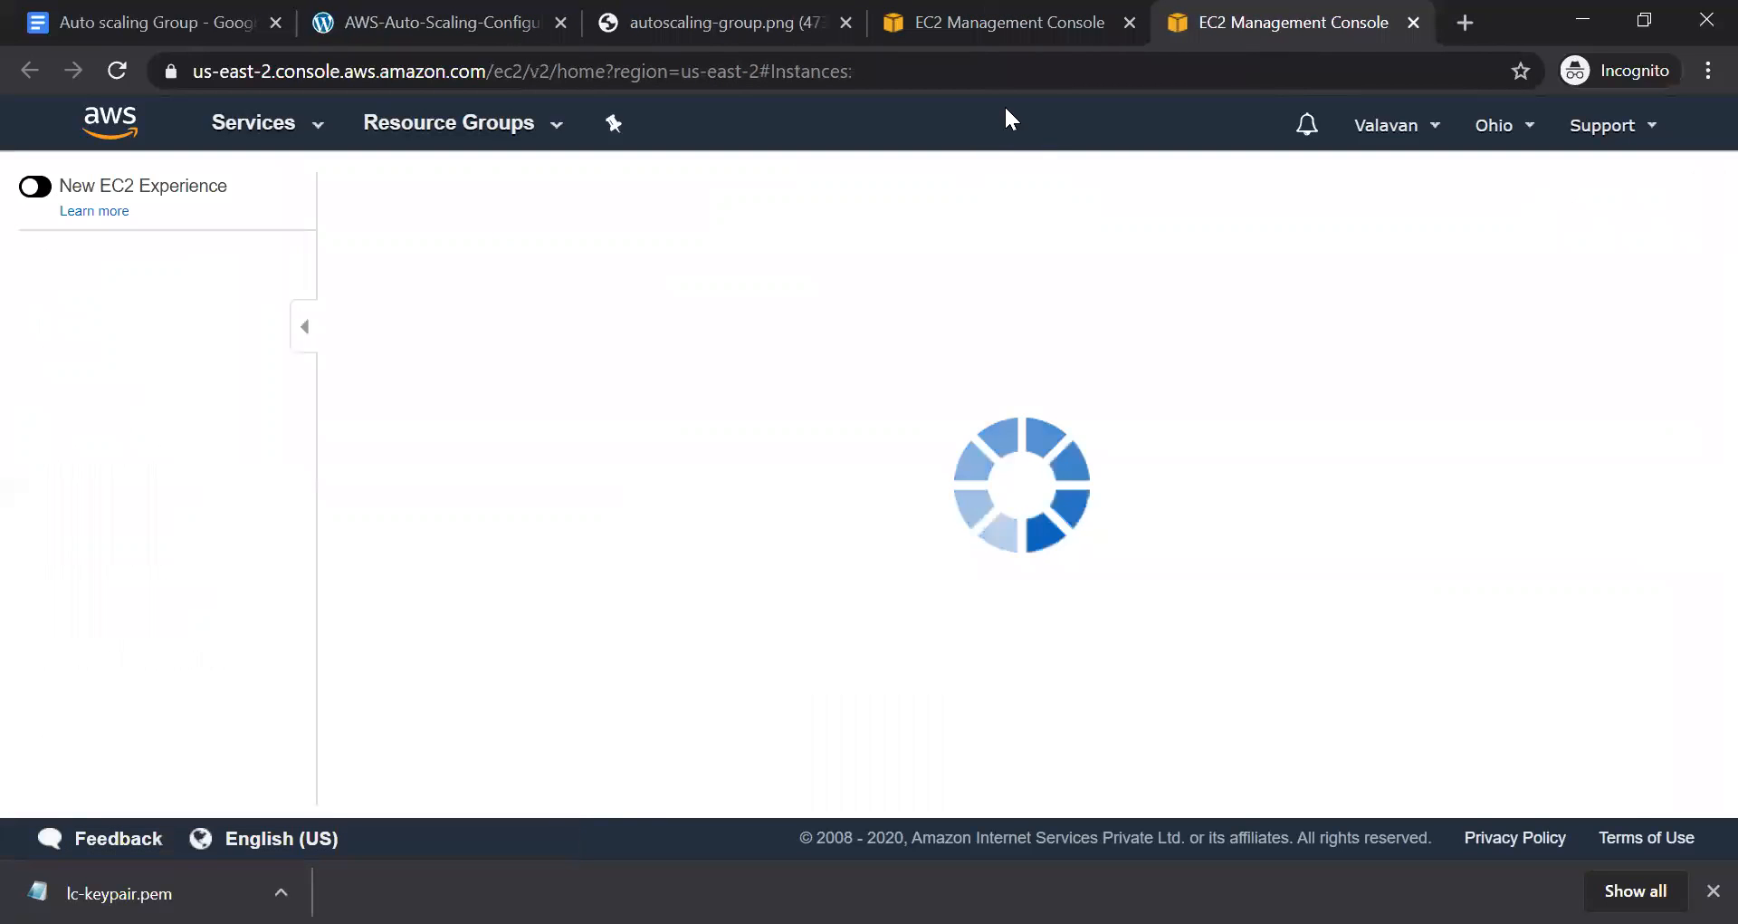
{"action": "left_click", "coordinate": [1029, 16]}
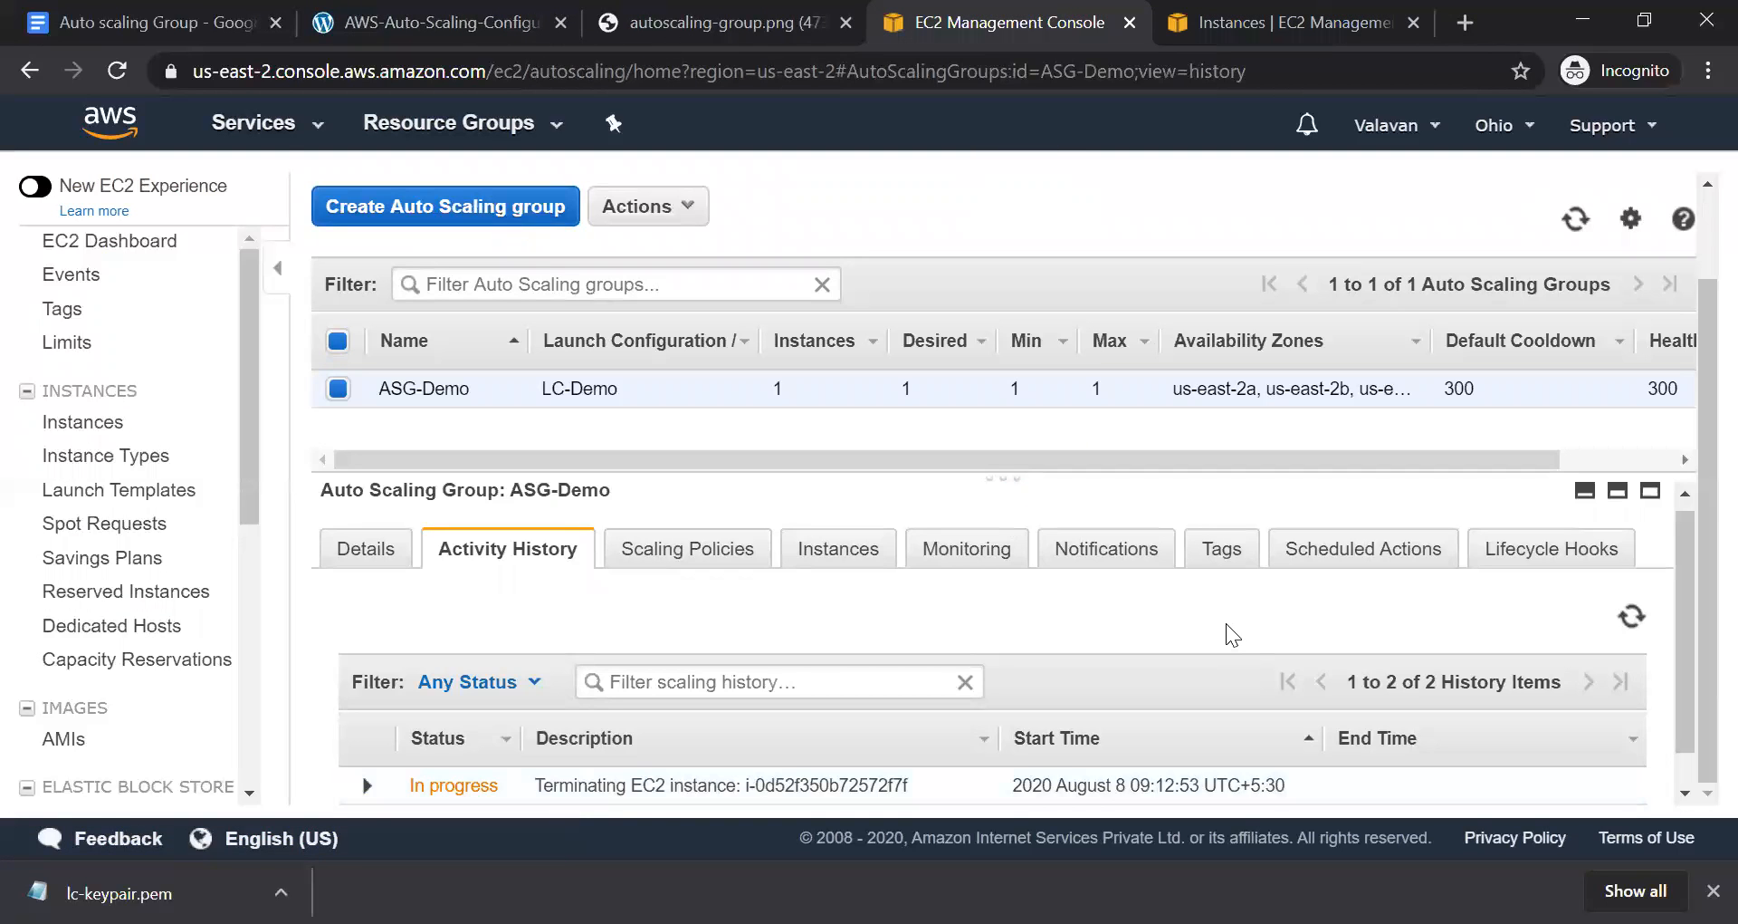
Refresh the activity history and the instances list alternately to check for the instance's termination and replacement
{"action": "left_click", "coordinate": [1632, 616]}
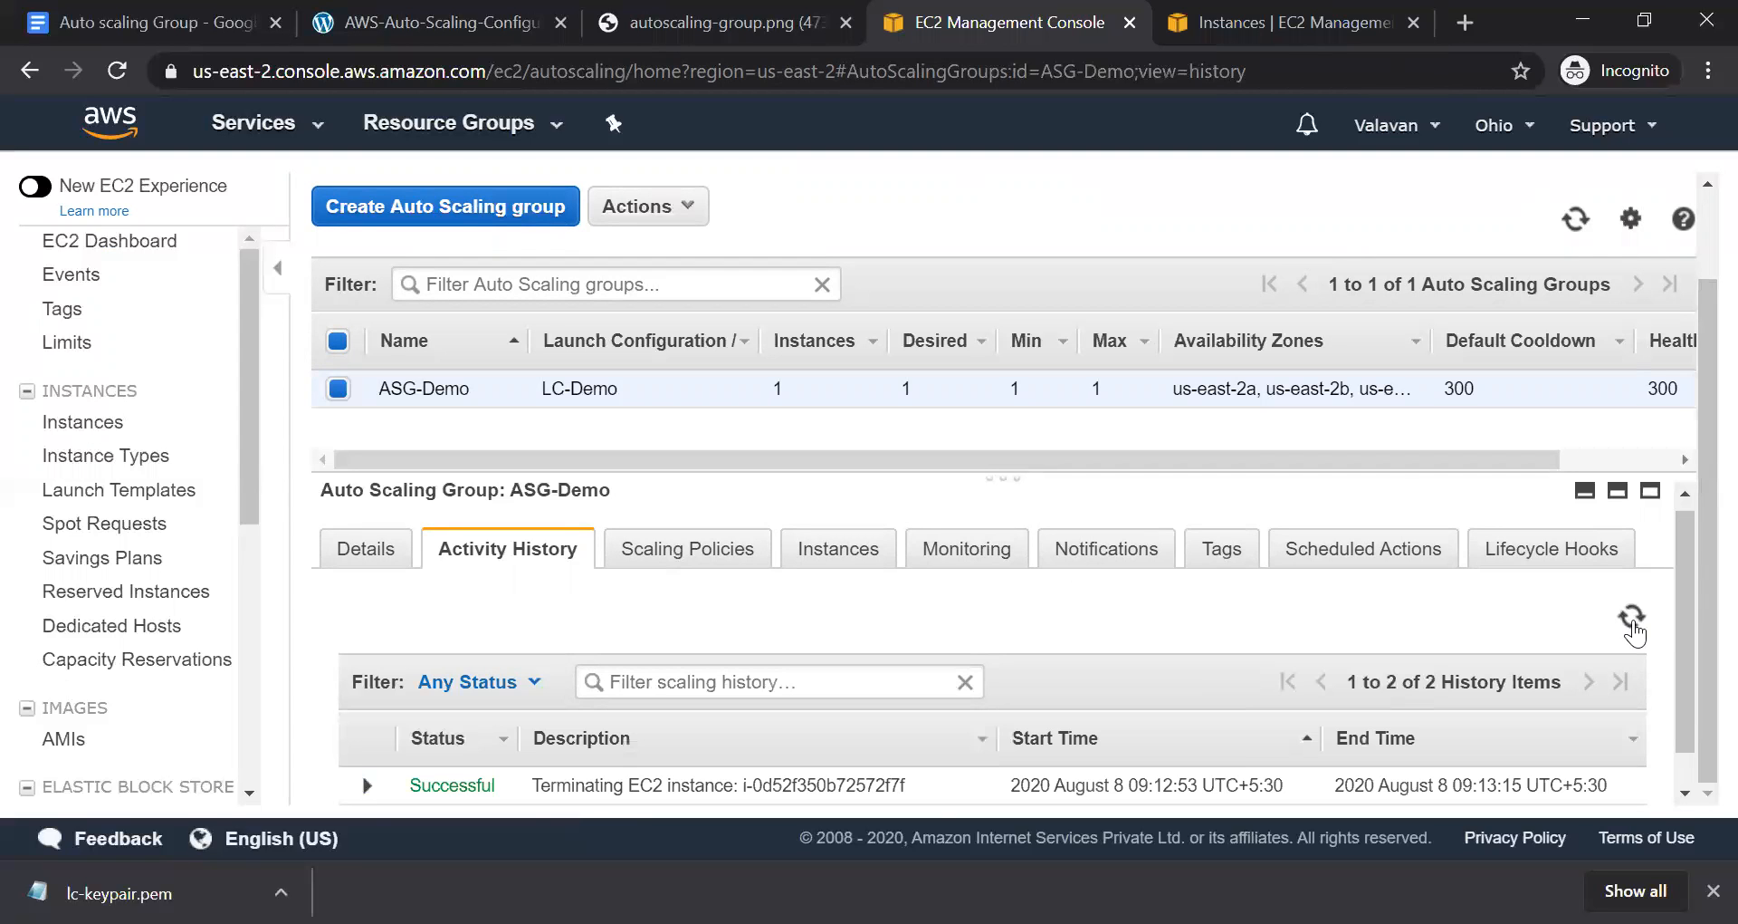
{"action": "left_click", "coordinate": [1279, 19]}
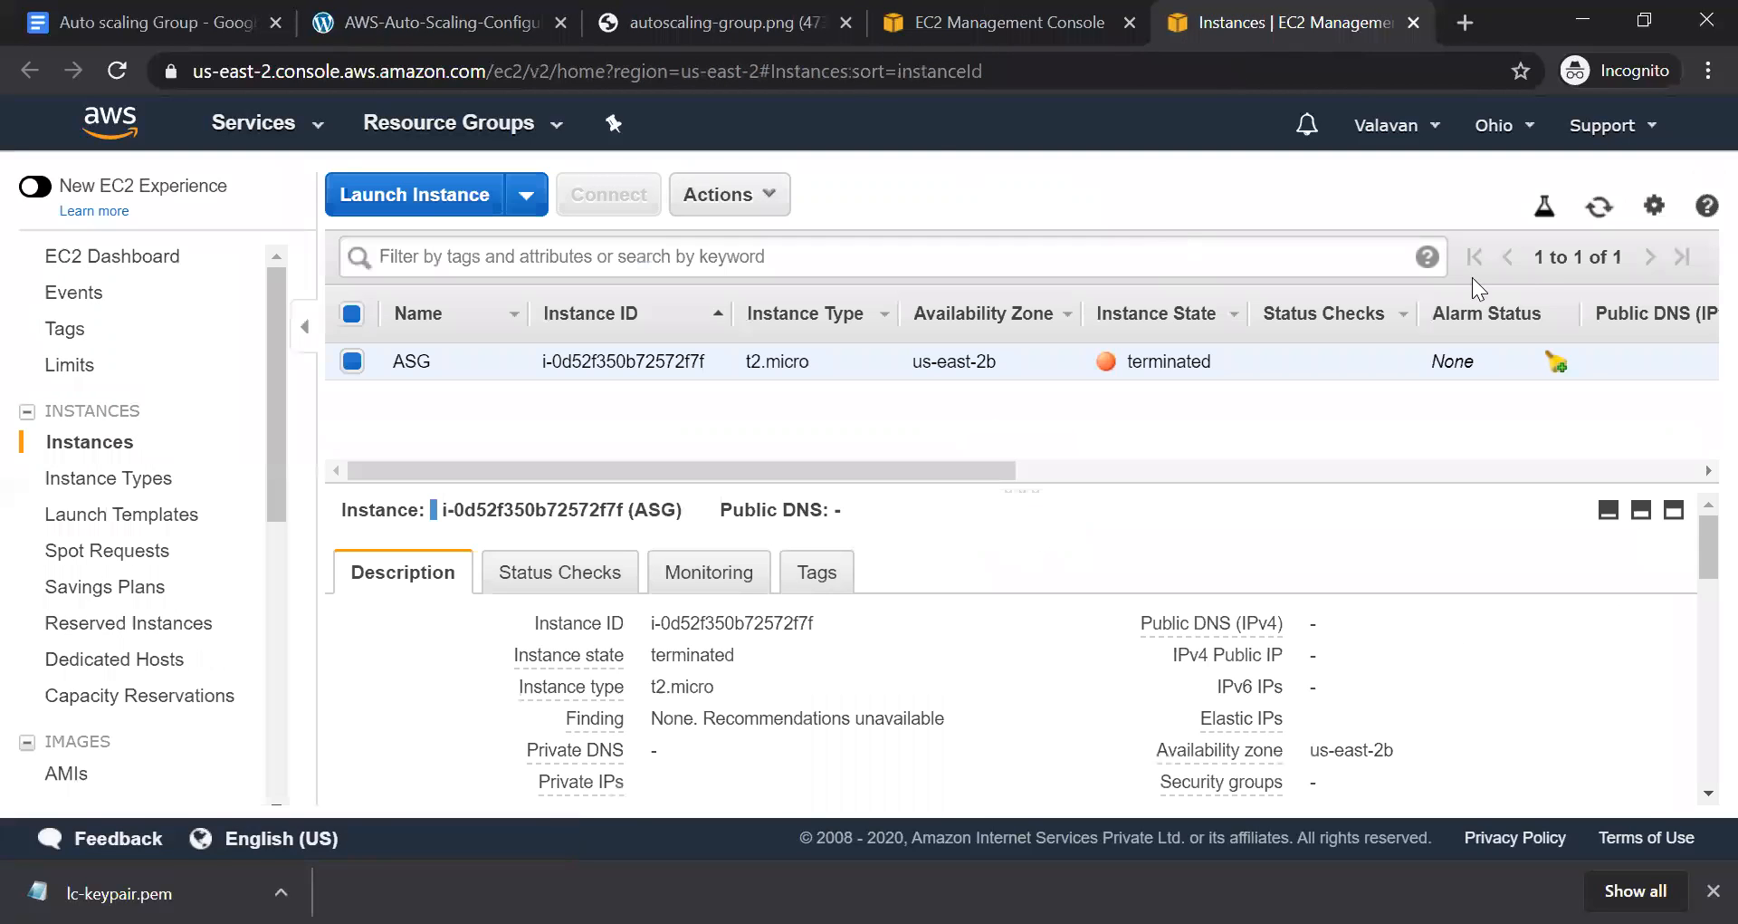
{"action": "left_click", "coordinate": [1599, 208]}
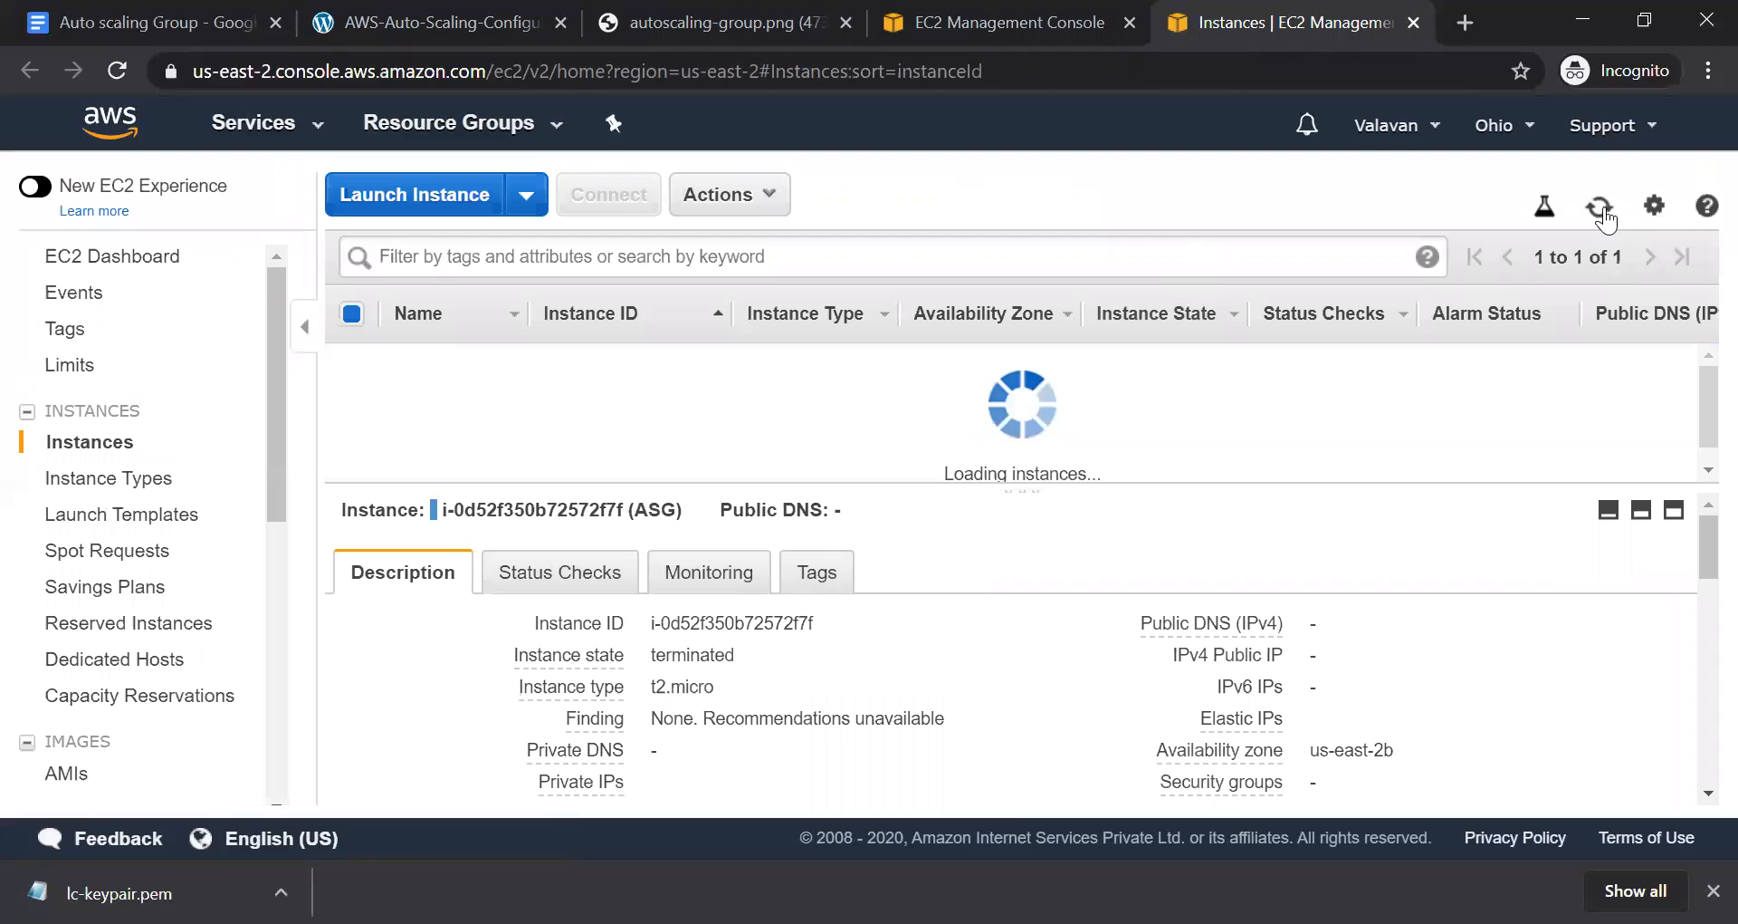
{"action": "left_click", "coordinate": [1002, 18]}
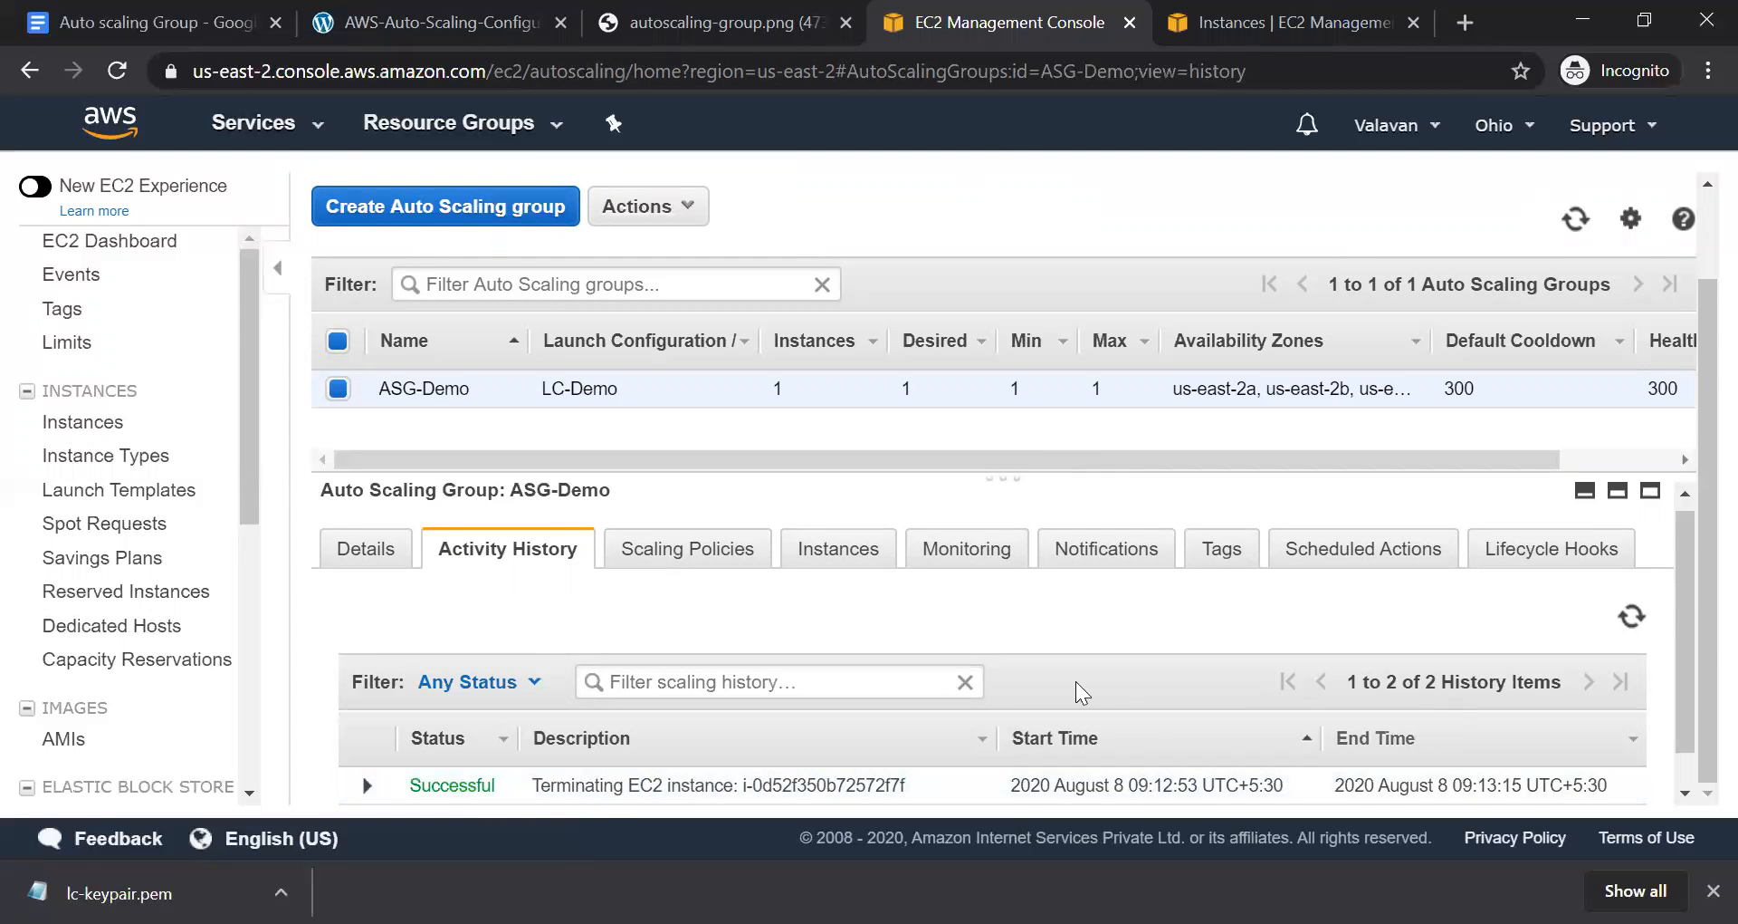
{"action": "left_click", "coordinate": [1631, 616]}
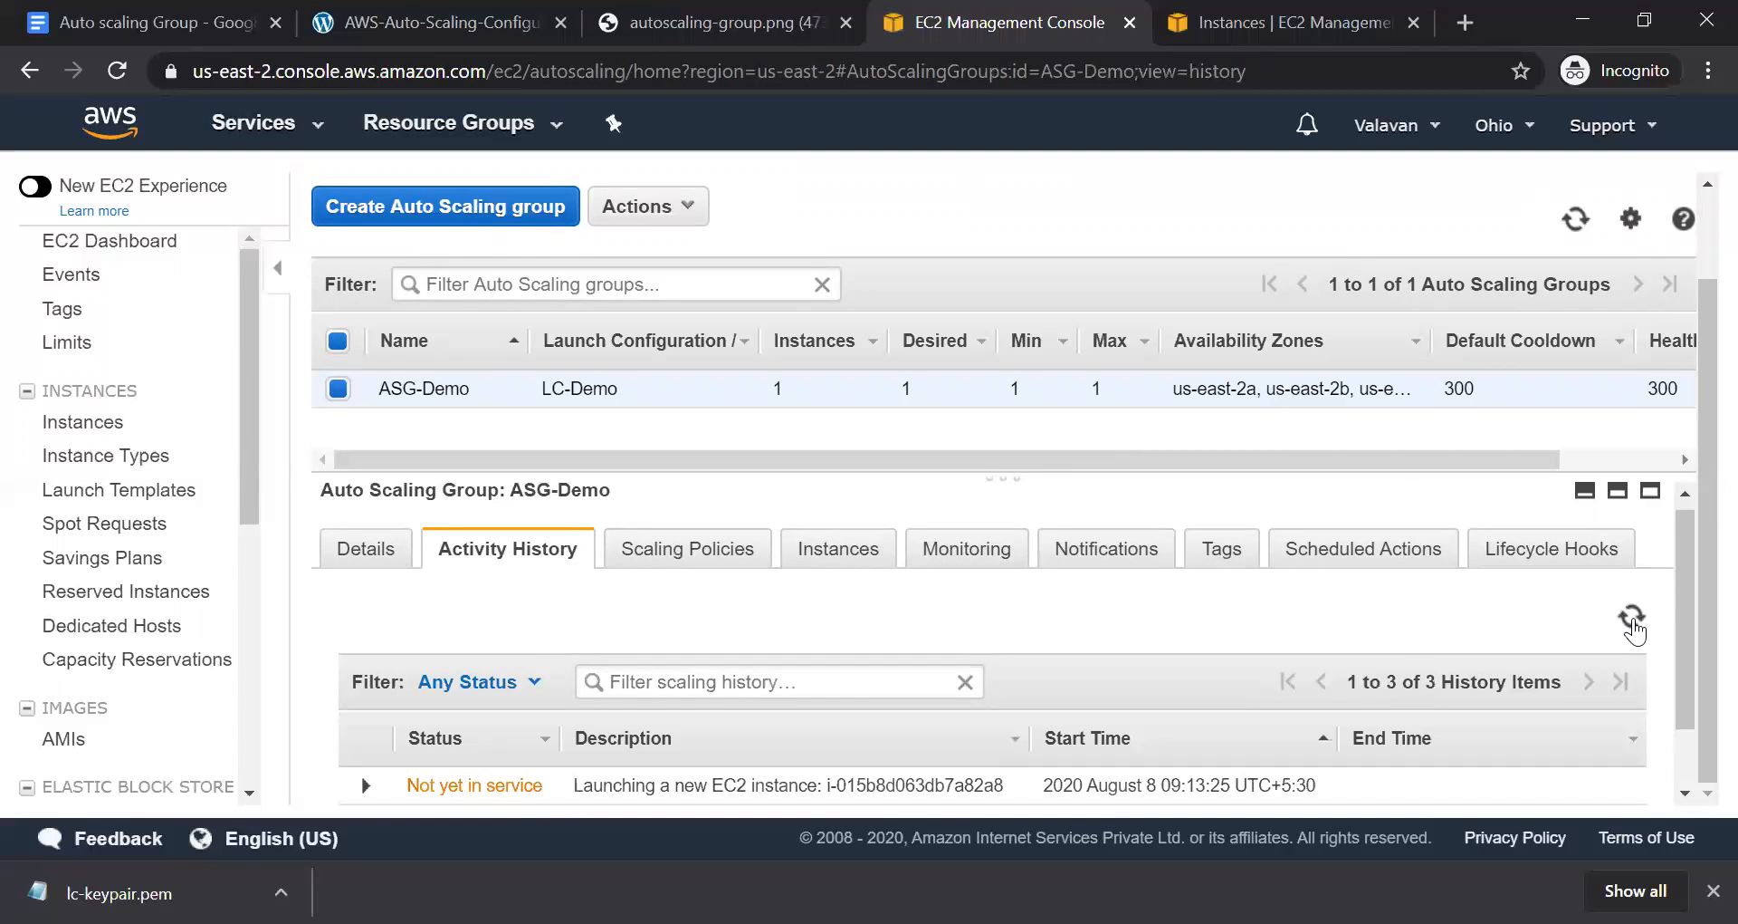
{"action": "left_click", "coordinate": [1294, 20]}
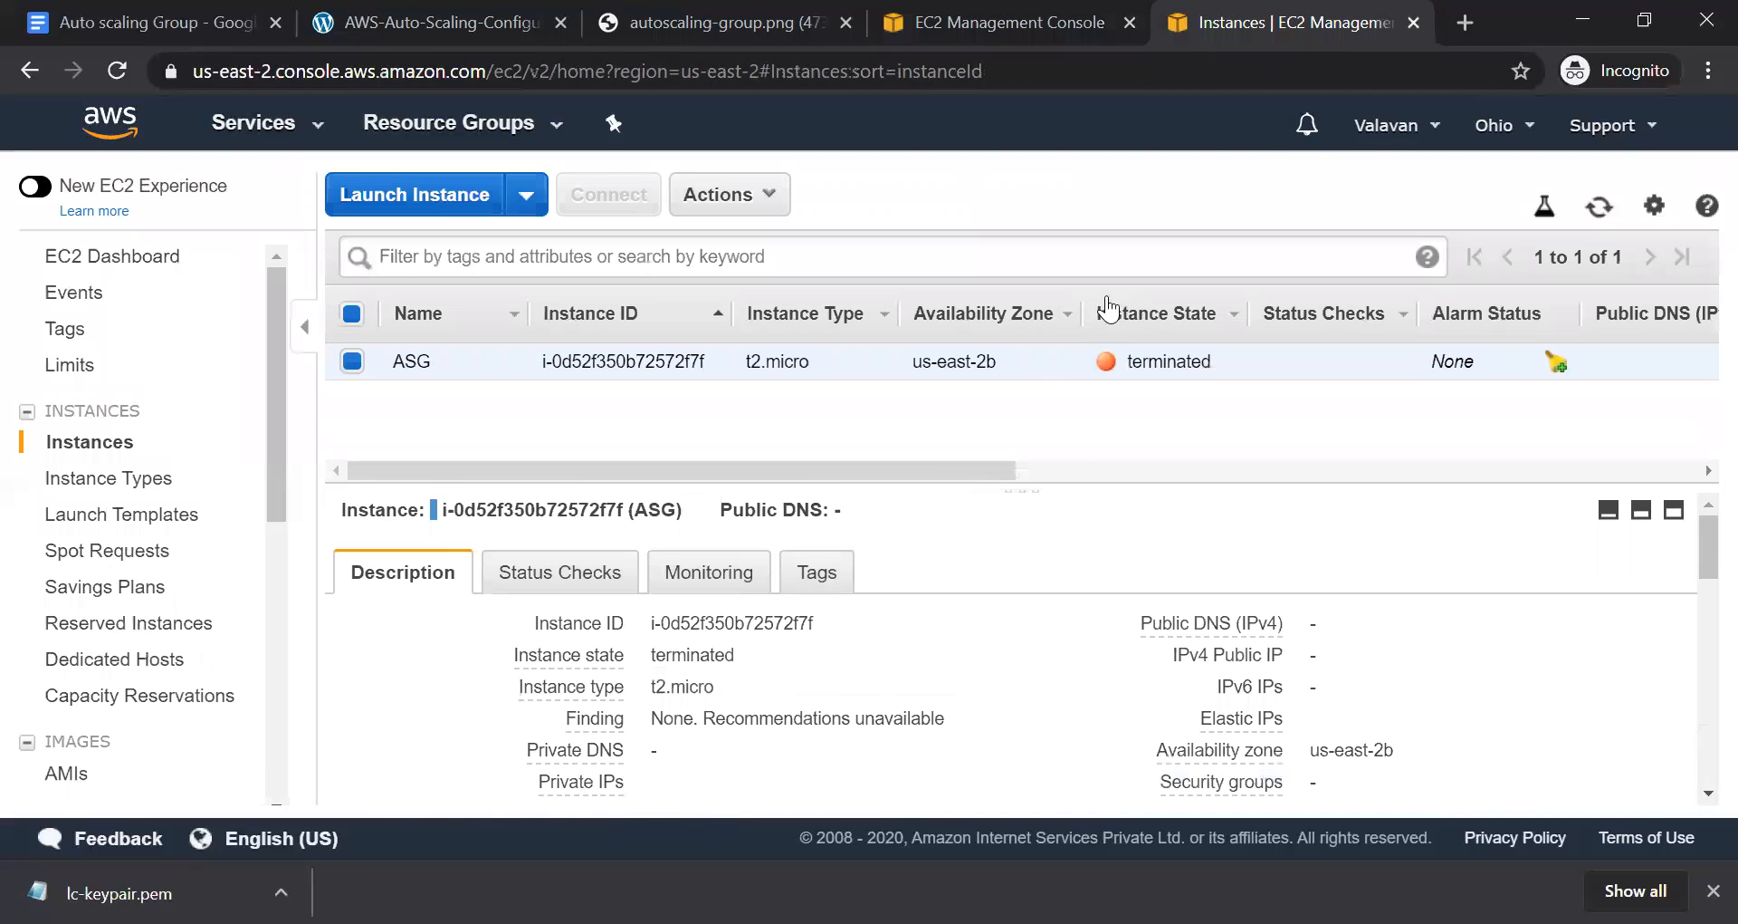
{"action": "left_click", "coordinate": [1600, 208]}
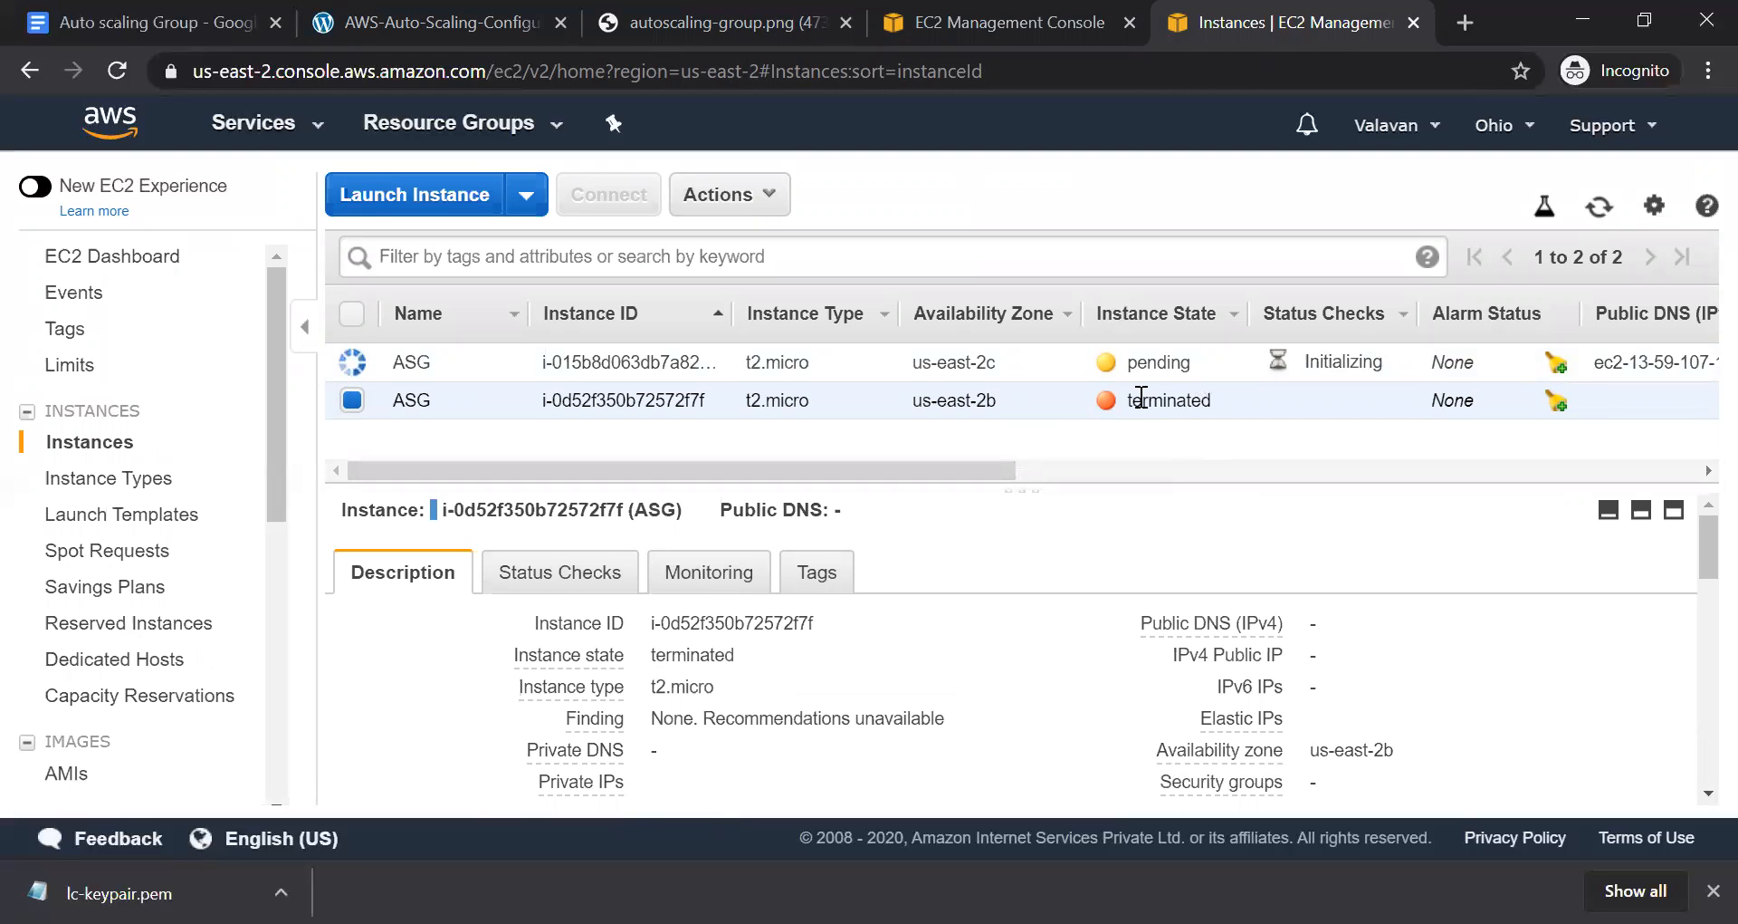
View ASG-Demo's scaling policies and consult the autoscaling-group.png diagram of minimum, desired and maximum size
{"action": "left_click", "coordinate": [1041, 13]}
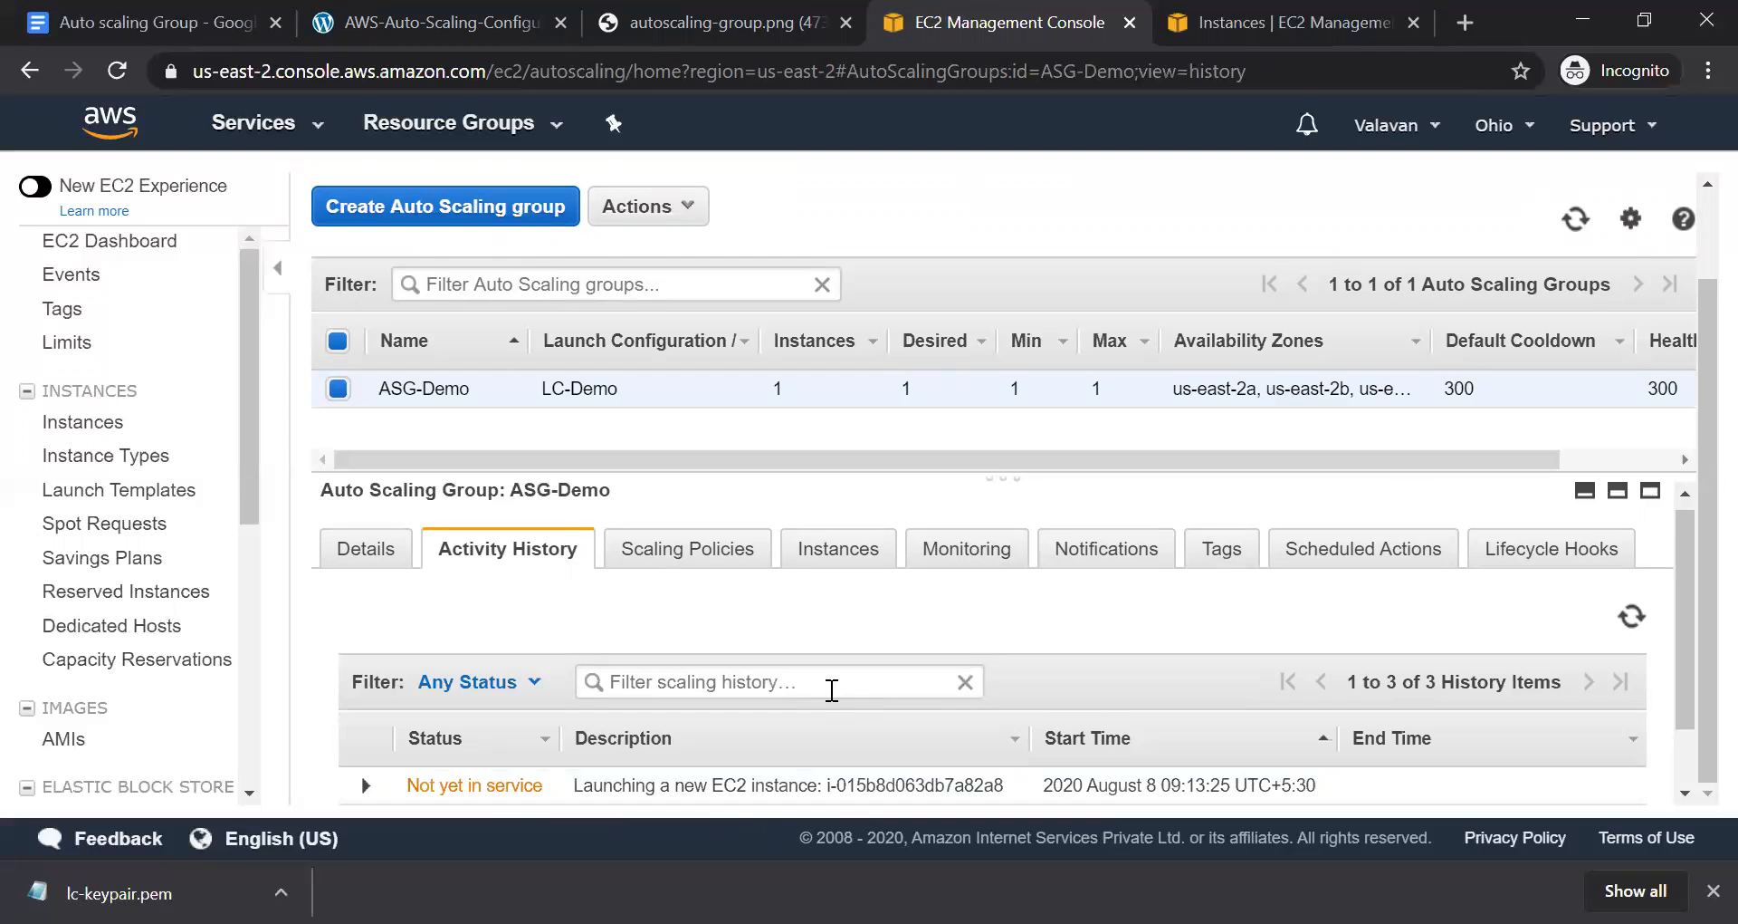
{"action": "left_click", "coordinate": [625, 563]}
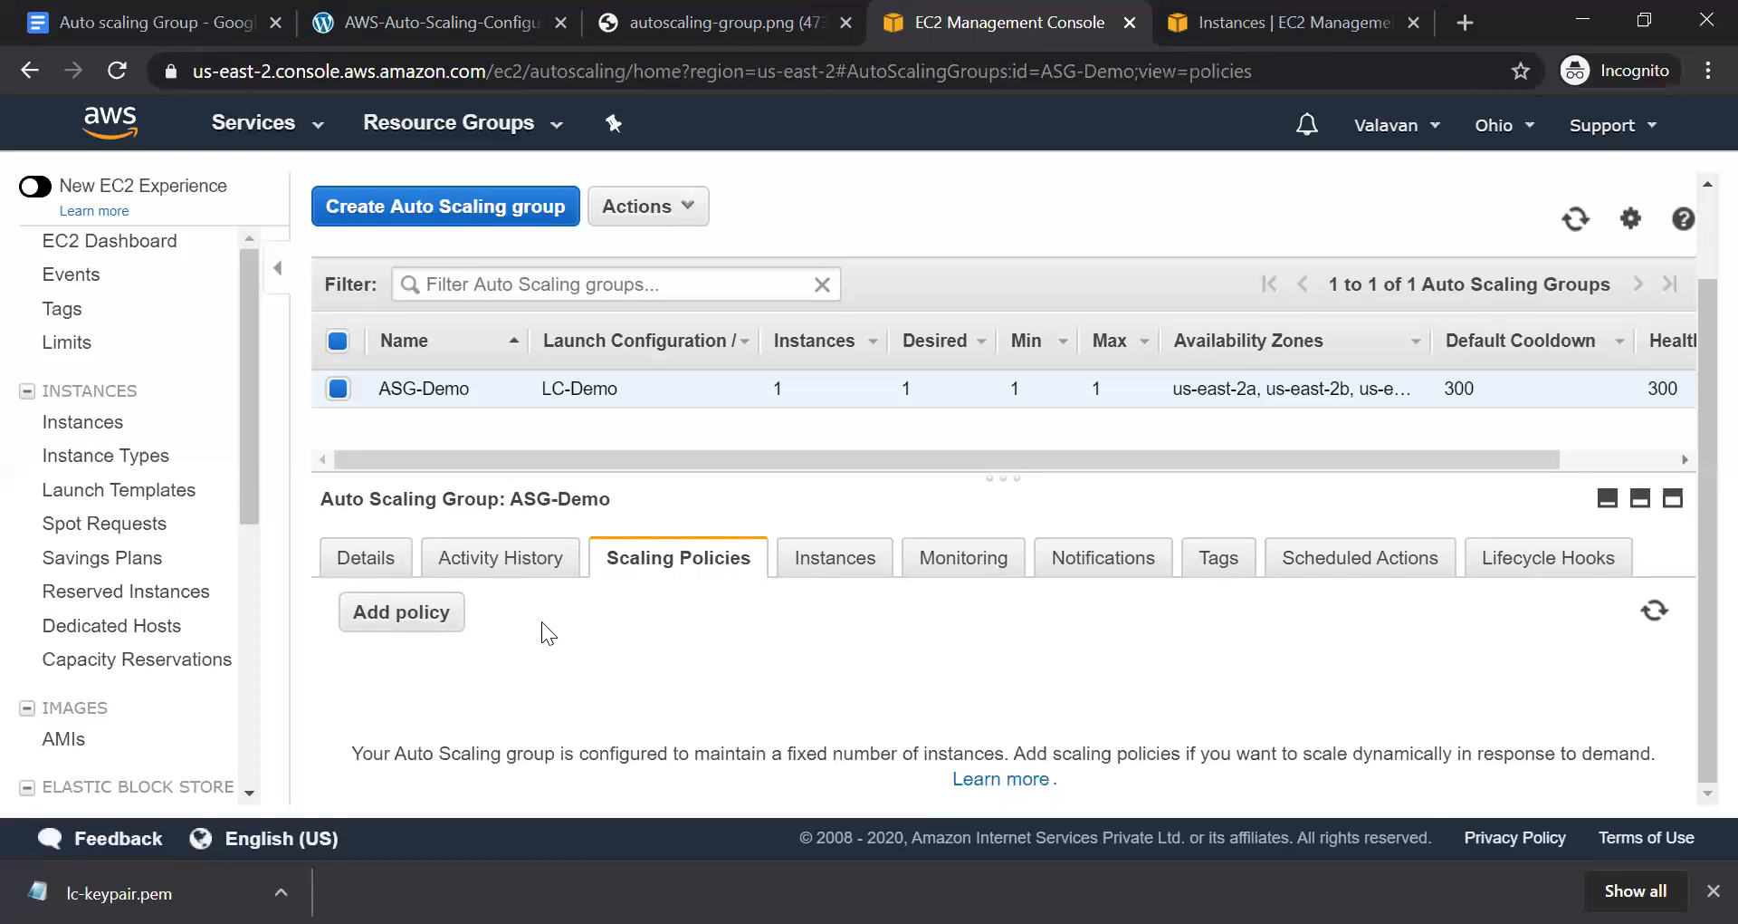
{"action": "left_click", "coordinate": [675, 18]}
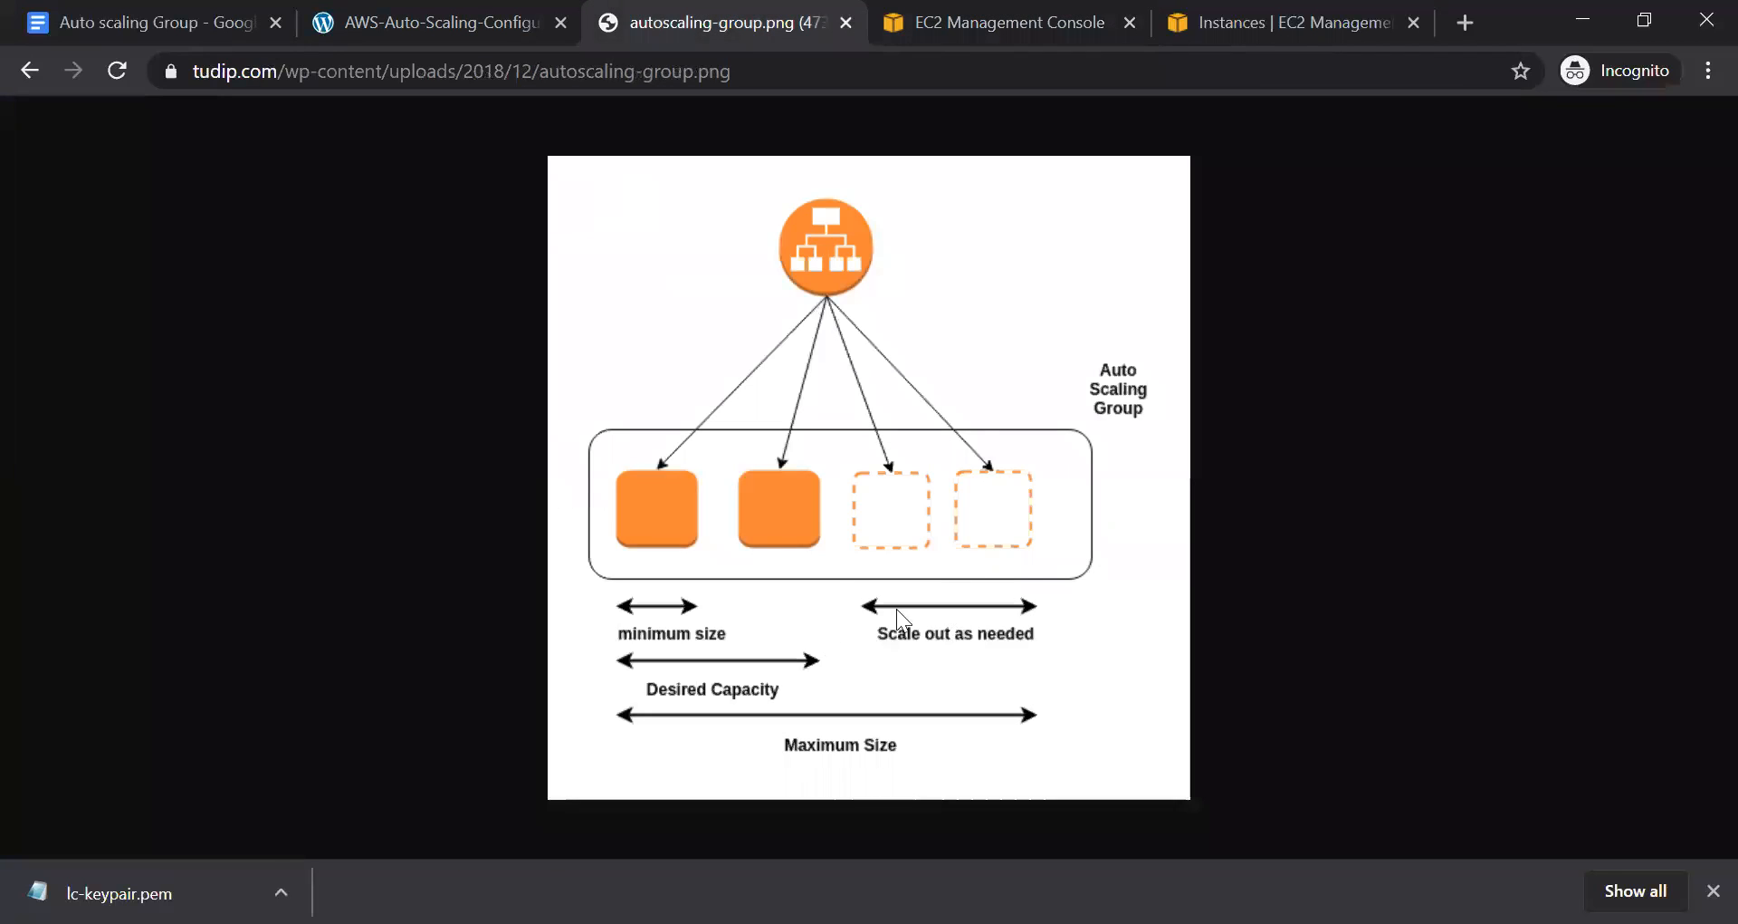
{"action": "left_click", "coordinate": [1041, 20]}
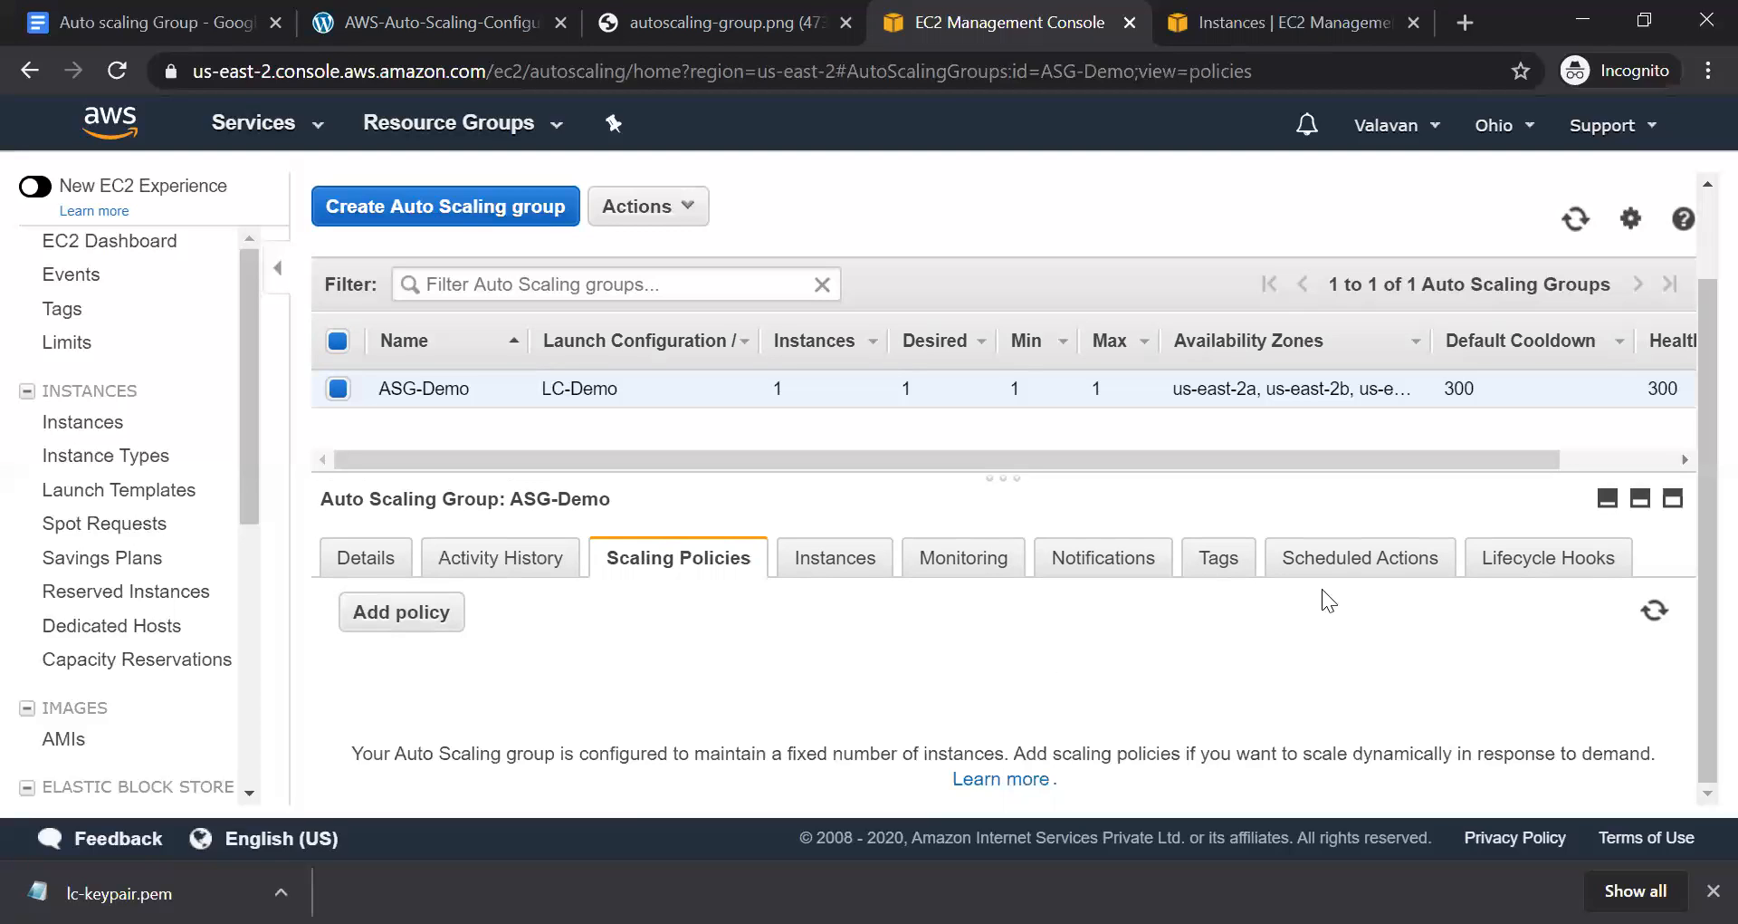
Look at ASG-Demo's lifecycle hooks and scheduled actions
{"action": "left_click", "coordinate": [1367, 576]}
{"action": "left_click", "coordinate": [1503, 575]}
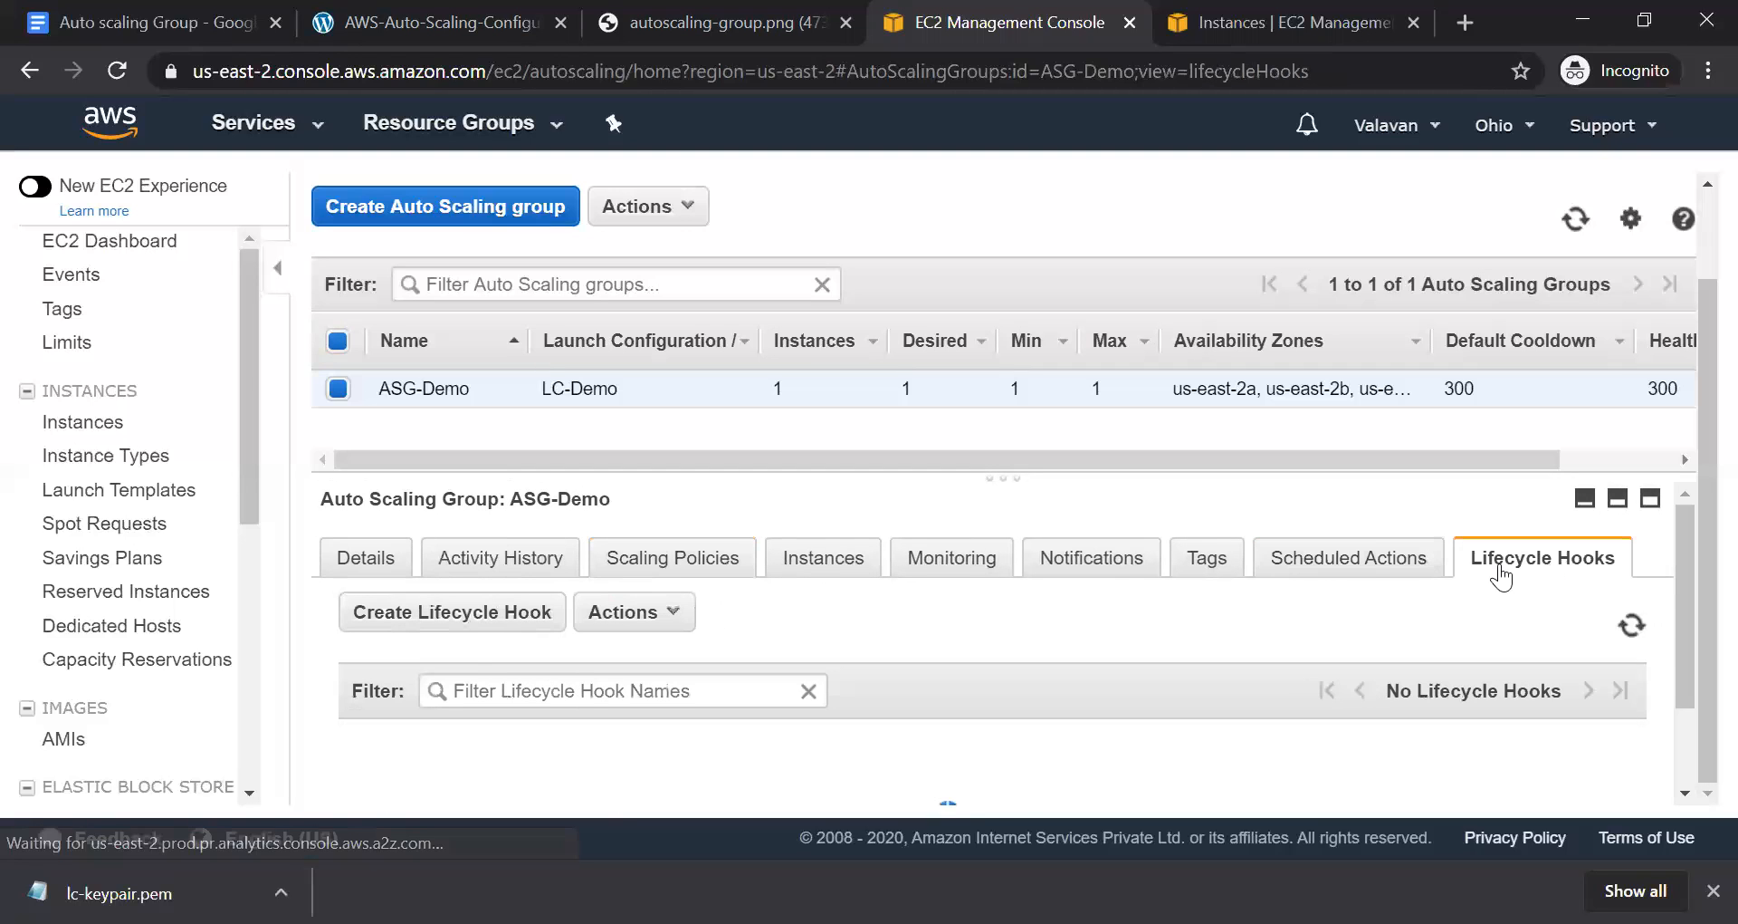
{"action": "left_click", "coordinate": [1357, 569]}
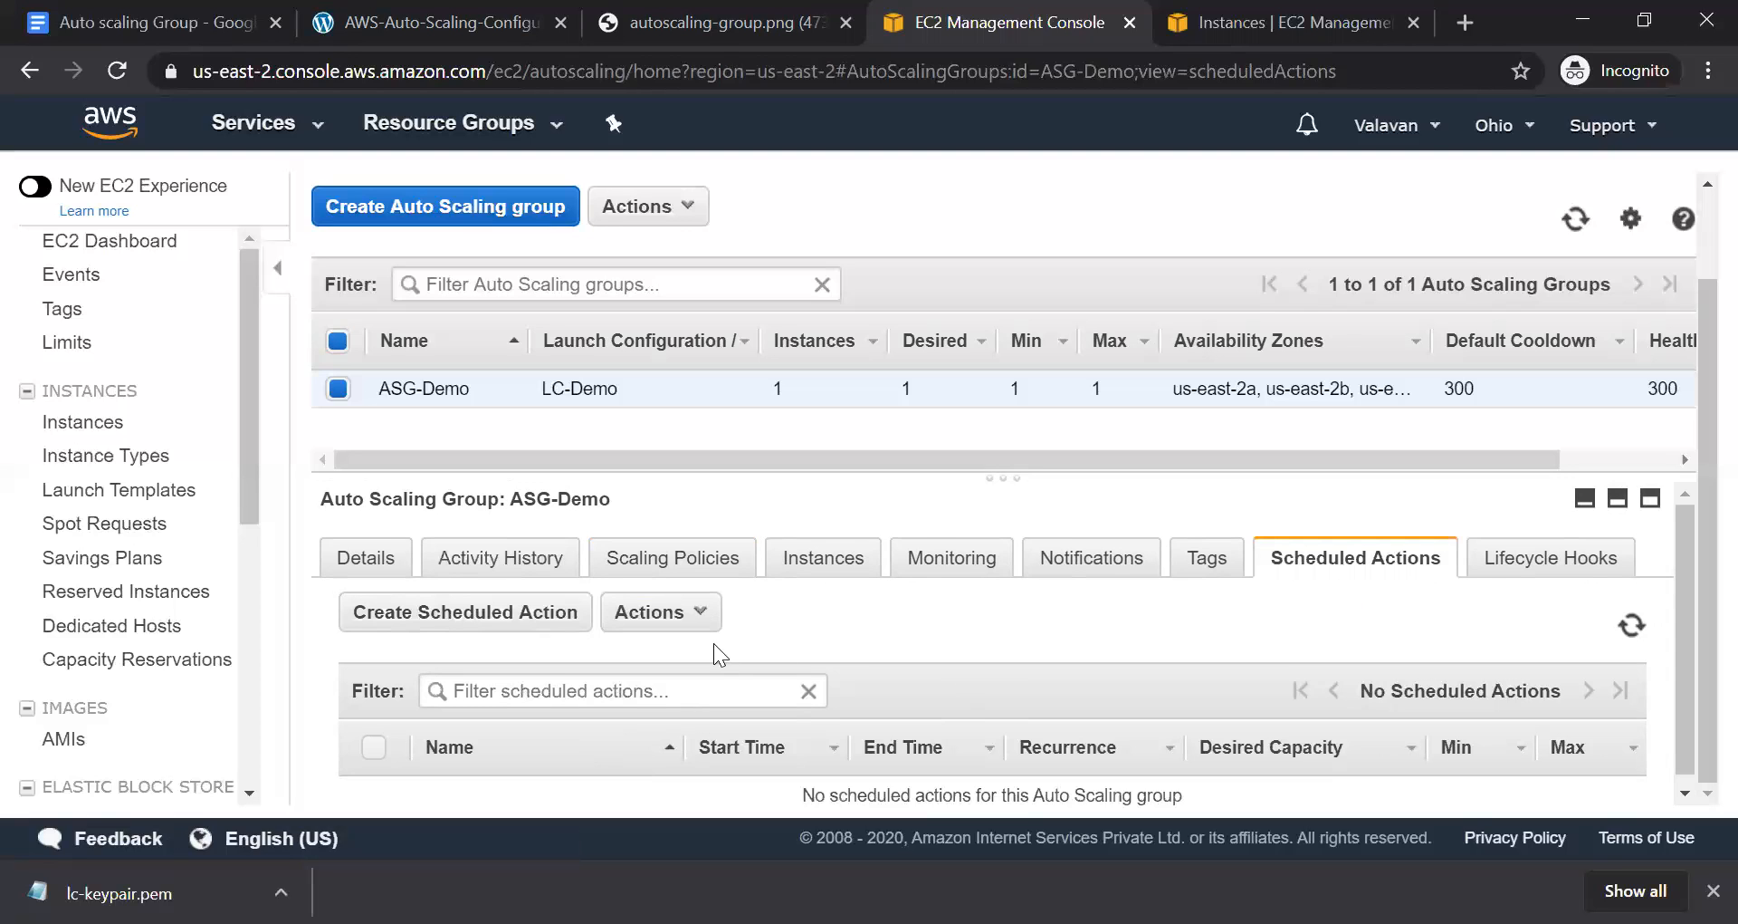
{"action": "scroll", "coordinate": [874, 672], "scroll_direction": "down", "scroll_amount": 1}
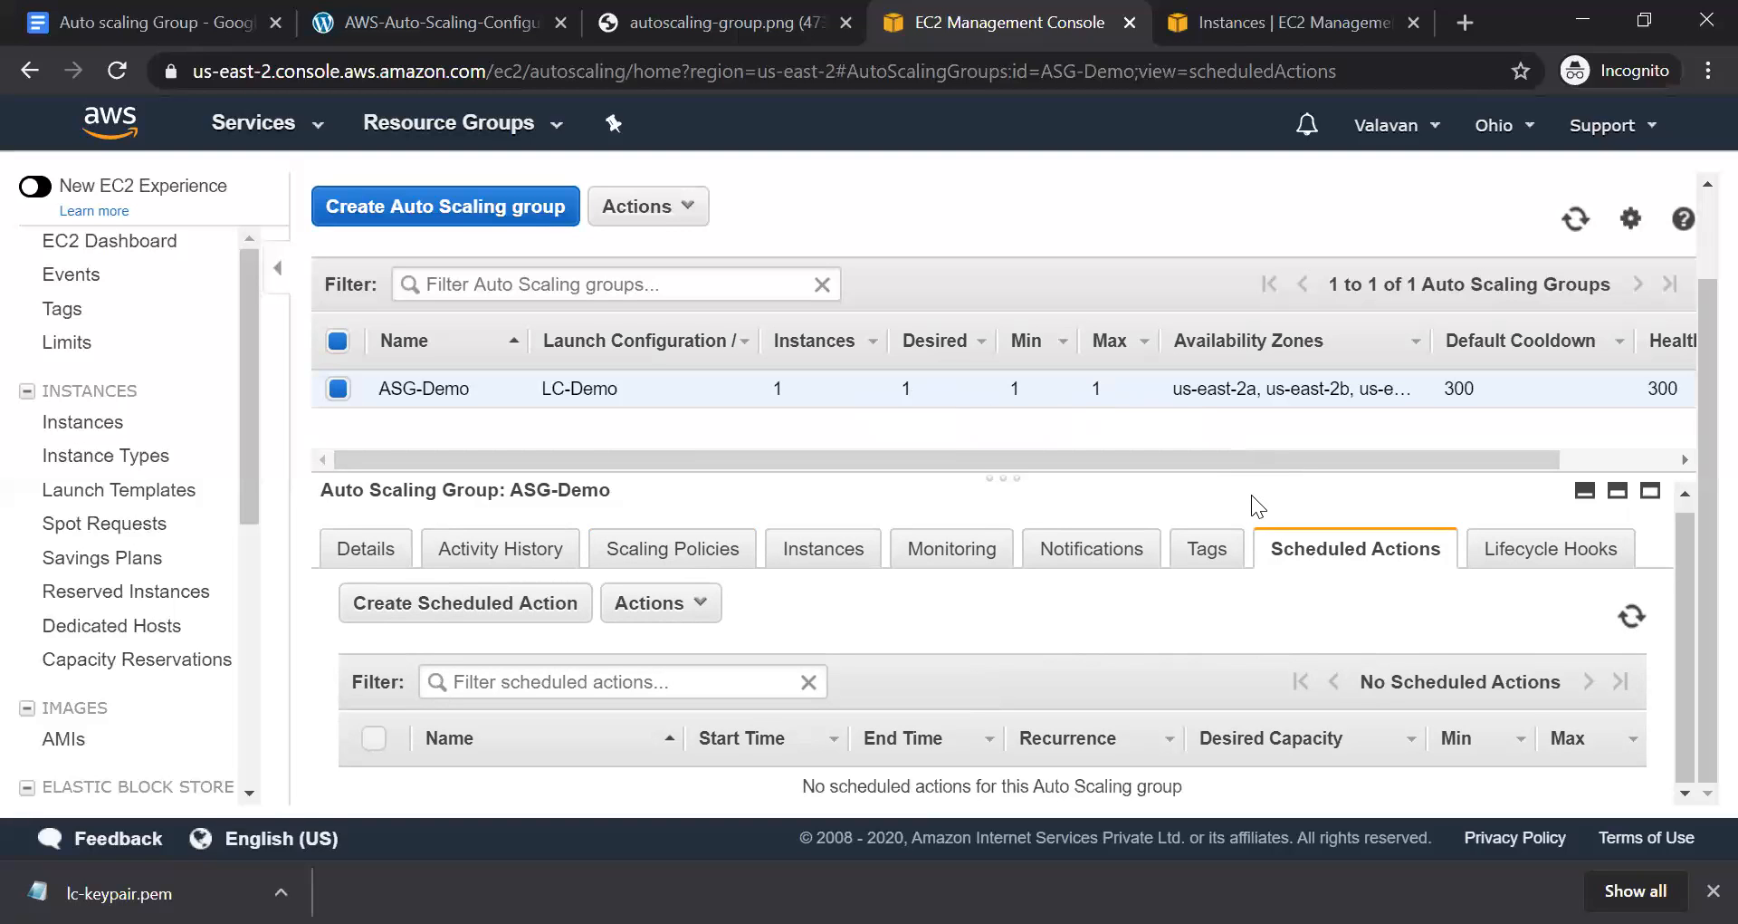
Start a new scheduled action for ASG-Demo and look through its name, capacity fields and recurrence options
{"action": "left_click", "coordinate": [466, 602]}
{"action": "left_click", "coordinate": [779, 295]}
{"action": "left_click", "coordinate": [735, 451]}
{"action": "left_click", "coordinate": [727, 497]}
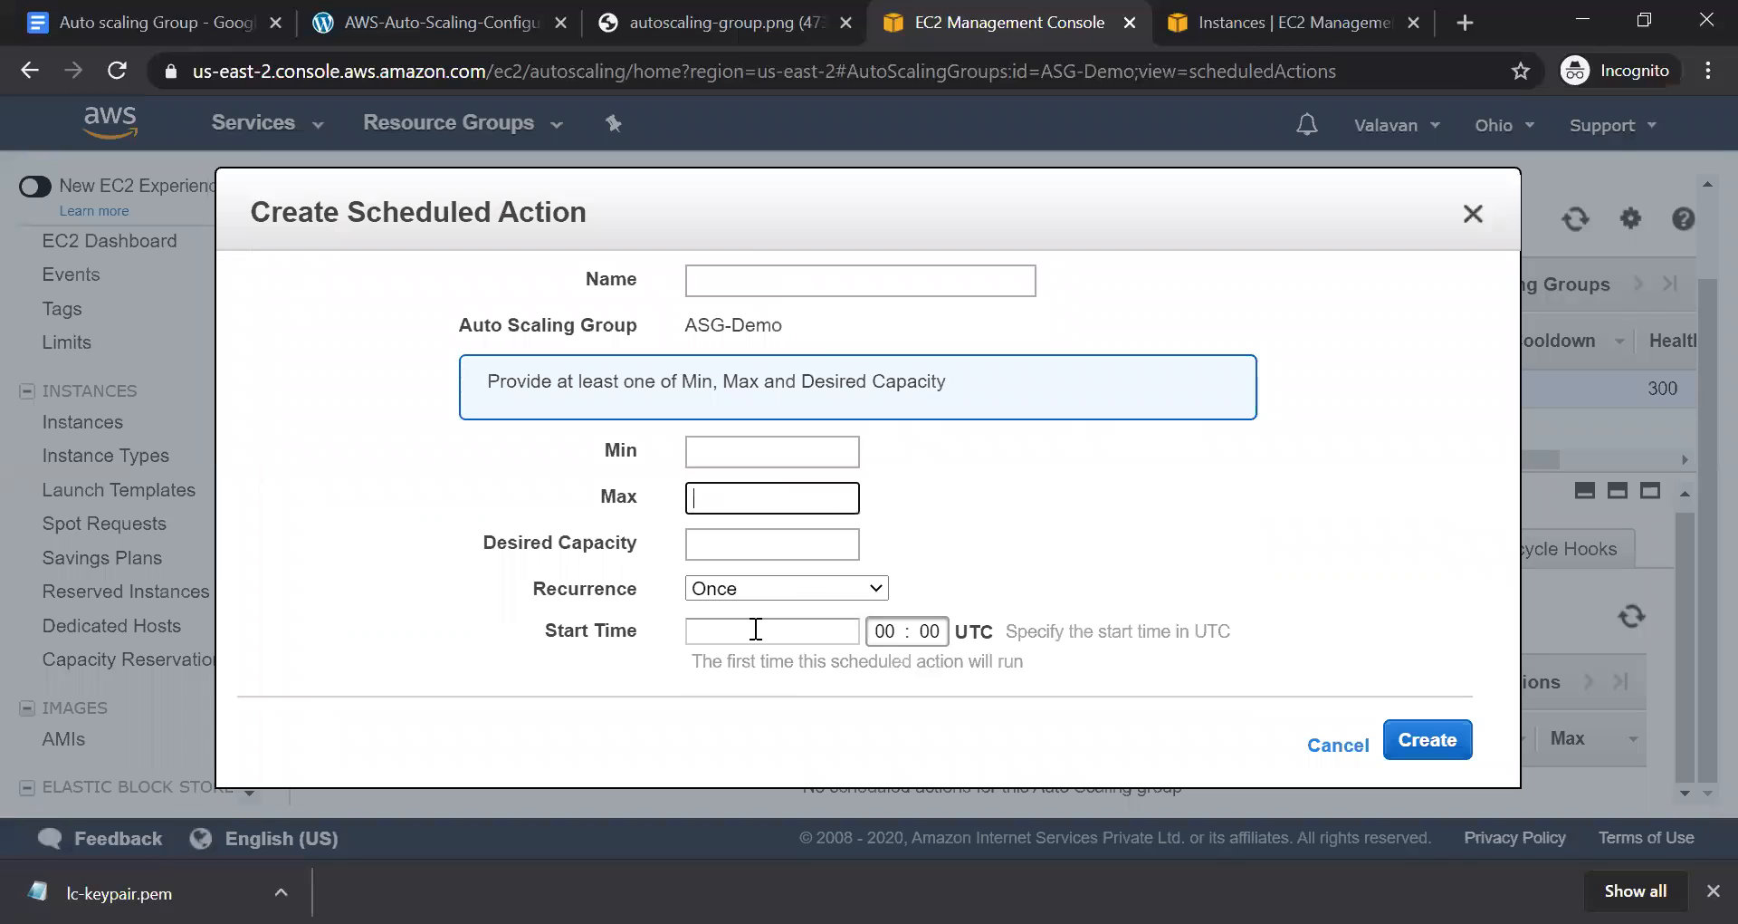
{"action": "left_click", "coordinate": [780, 591]}
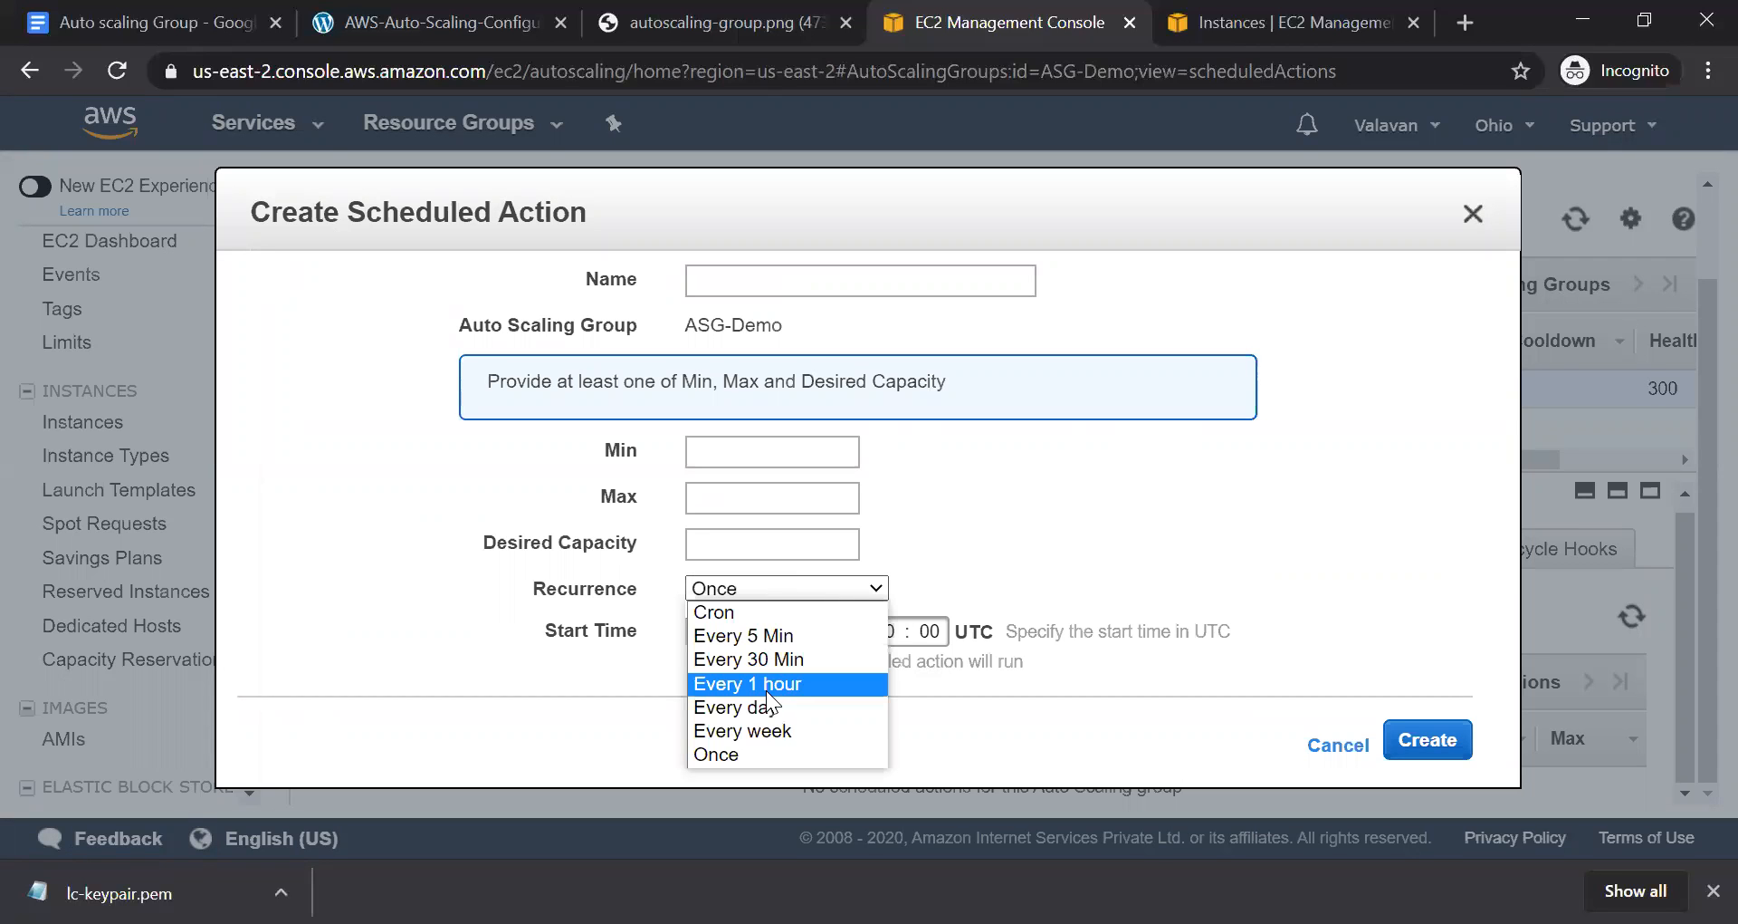
{"action": "left_click", "coordinate": [967, 706]}
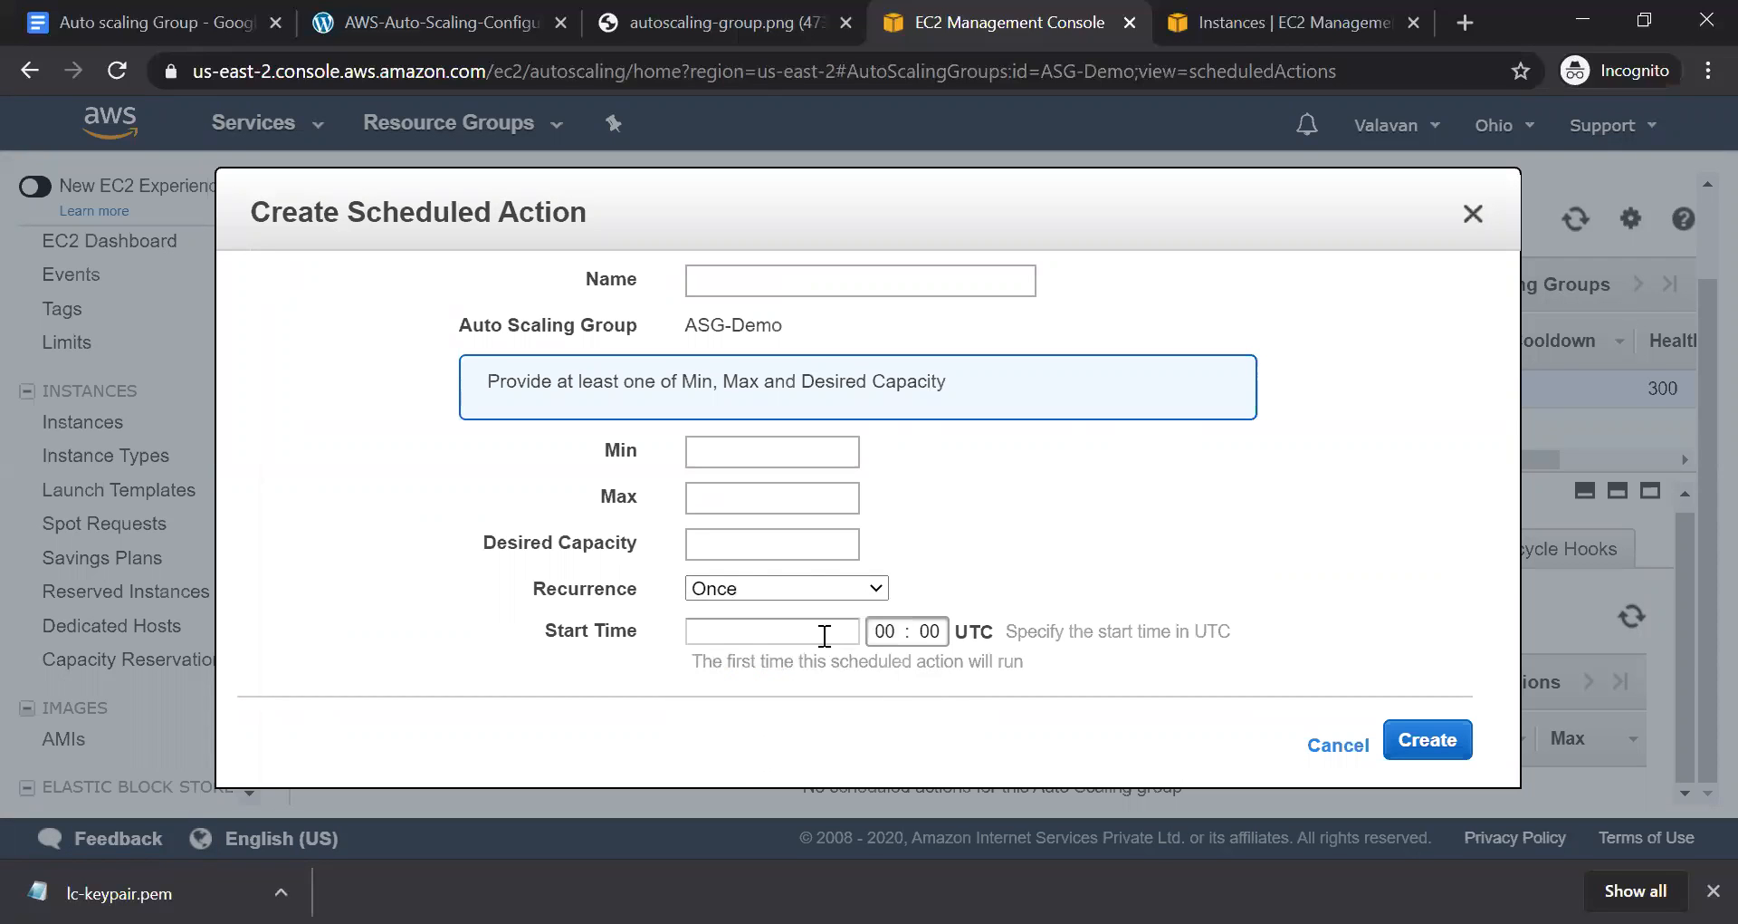
Browse the scheduled action's start date calendar ahead to Nov 2020, and cancel creating the action
{"action": "left_click", "coordinate": [817, 631]}
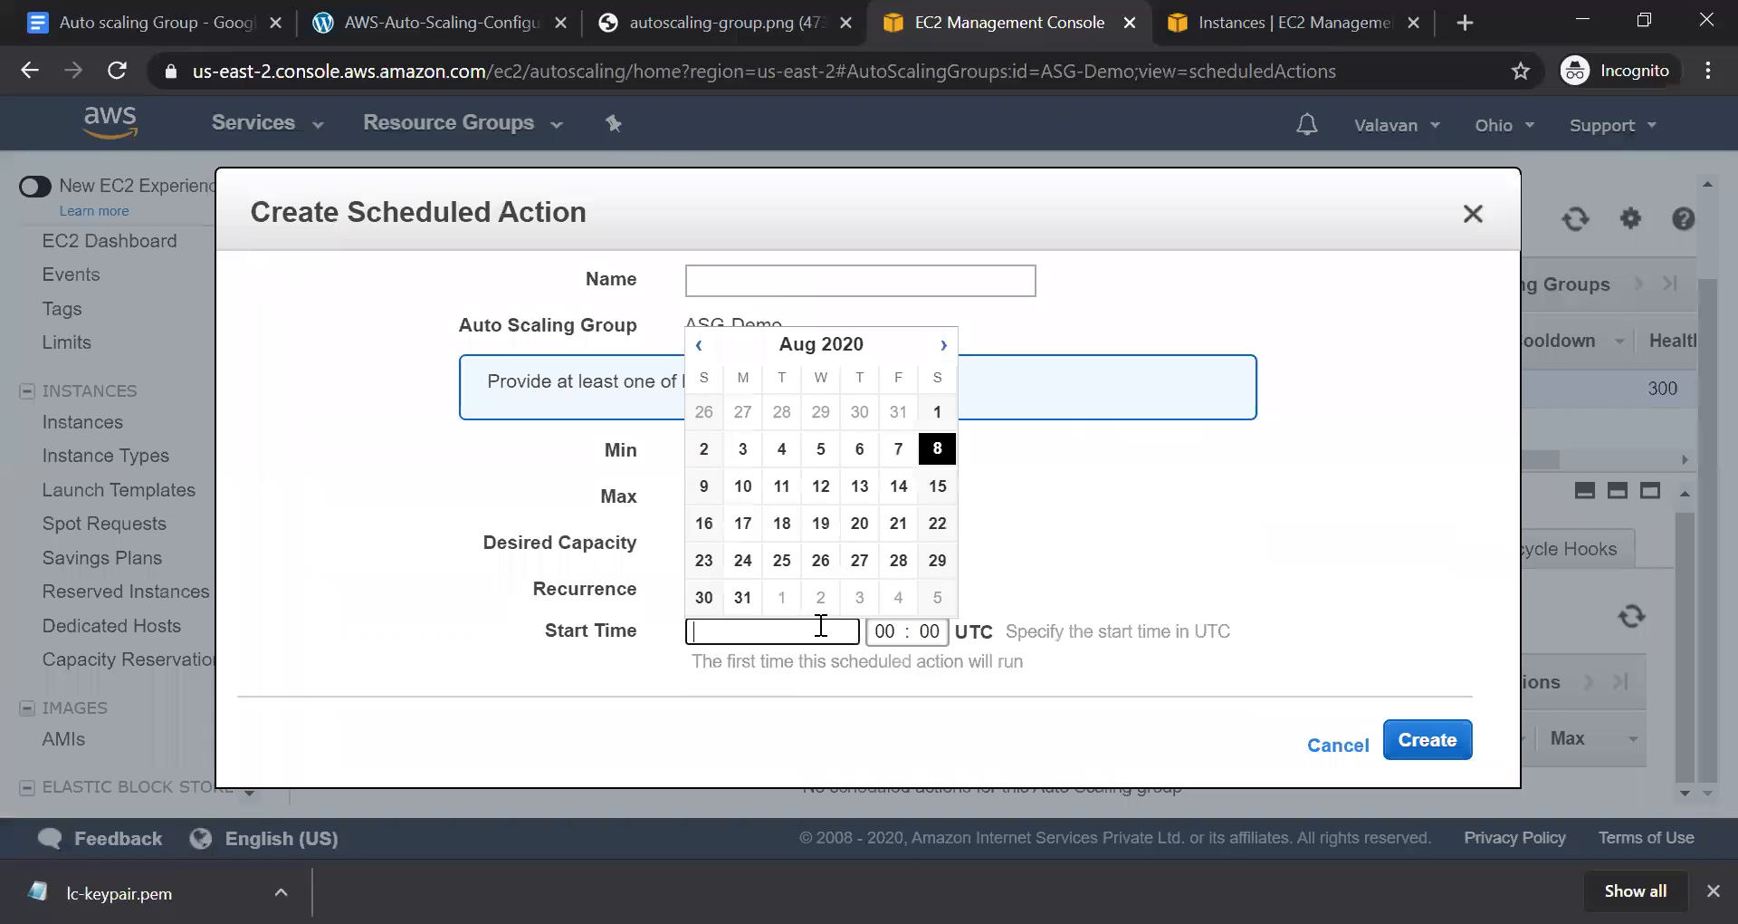
{"action": "left_click", "coordinate": [943, 346]}
{"action": "left_click", "coordinate": [943, 345]}
{"action": "left_click", "coordinate": [944, 346]}
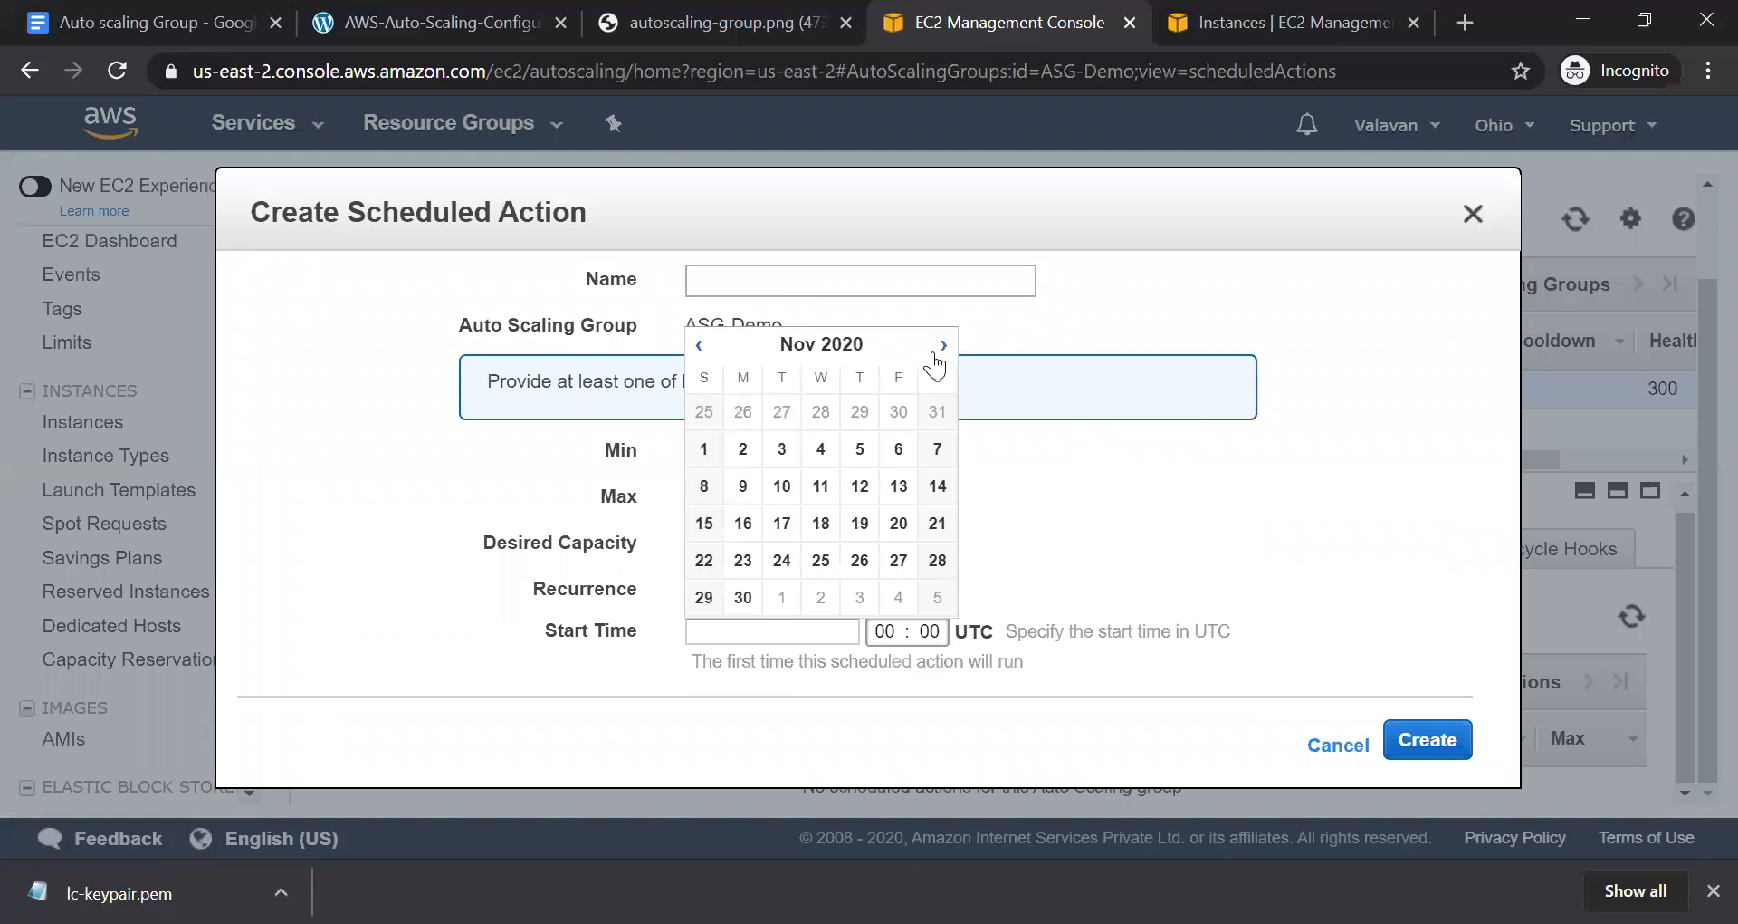
{"action": "left_click", "coordinate": [1329, 747]}
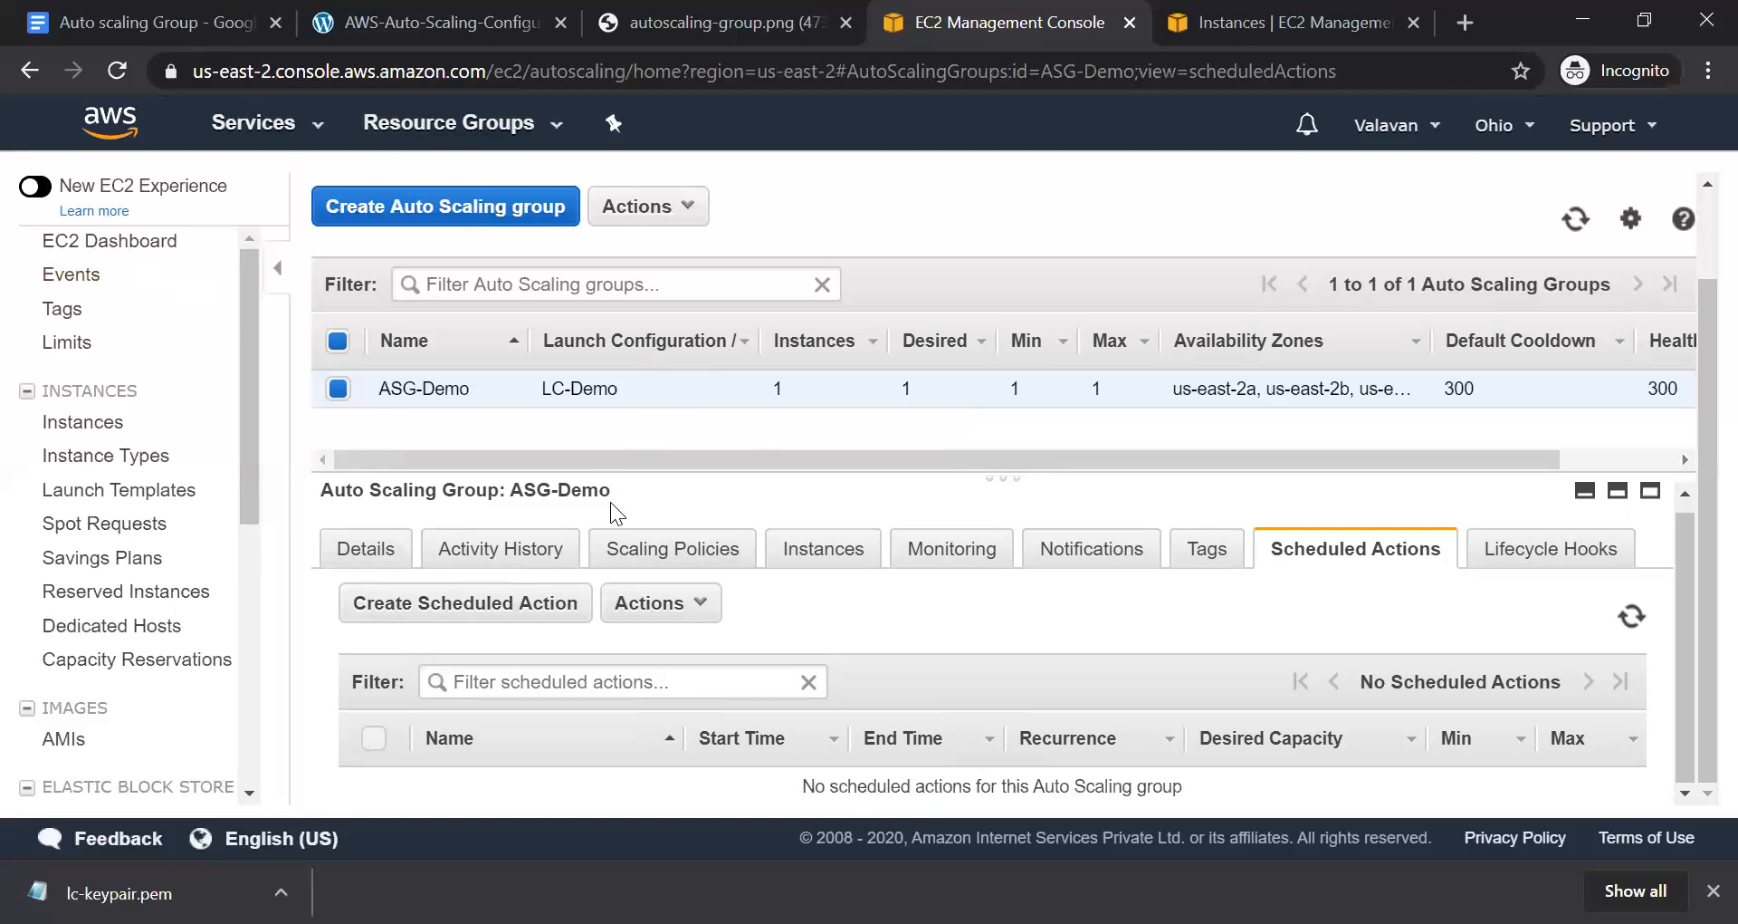
Open the EC2 instances list and look at the instance settings available for the terminated ASG instance
{"action": "left_click", "coordinate": [83, 422]}
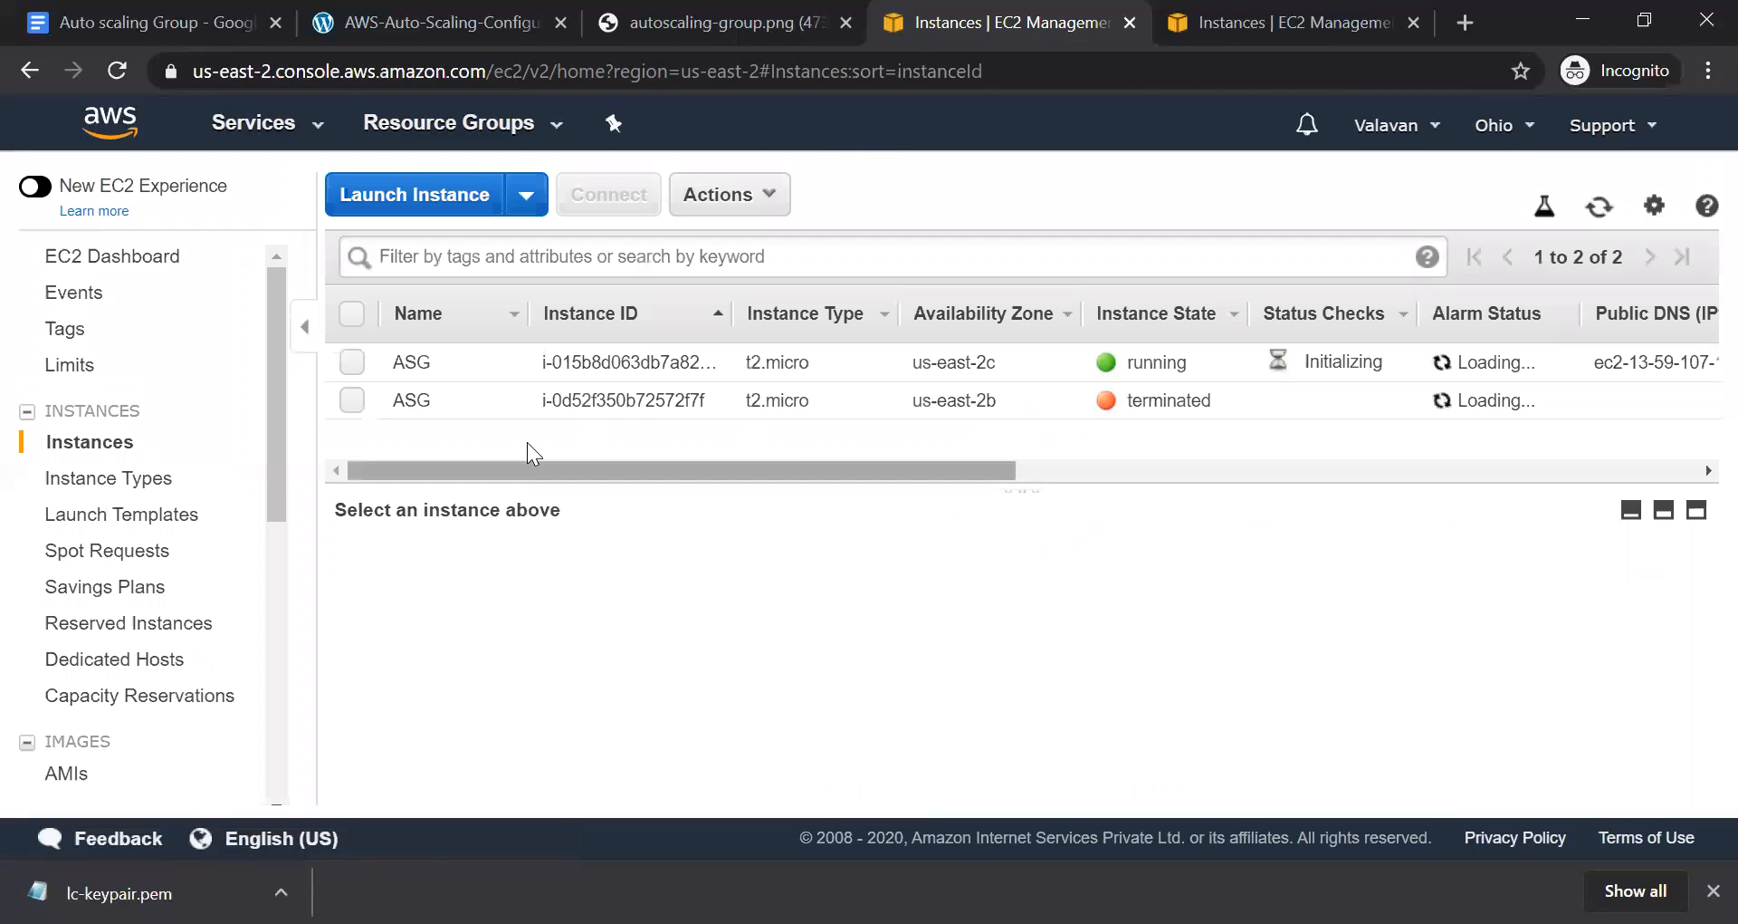
{"action": "left_click", "coordinate": [352, 400]}
{"action": "left_click", "coordinate": [720, 199]}
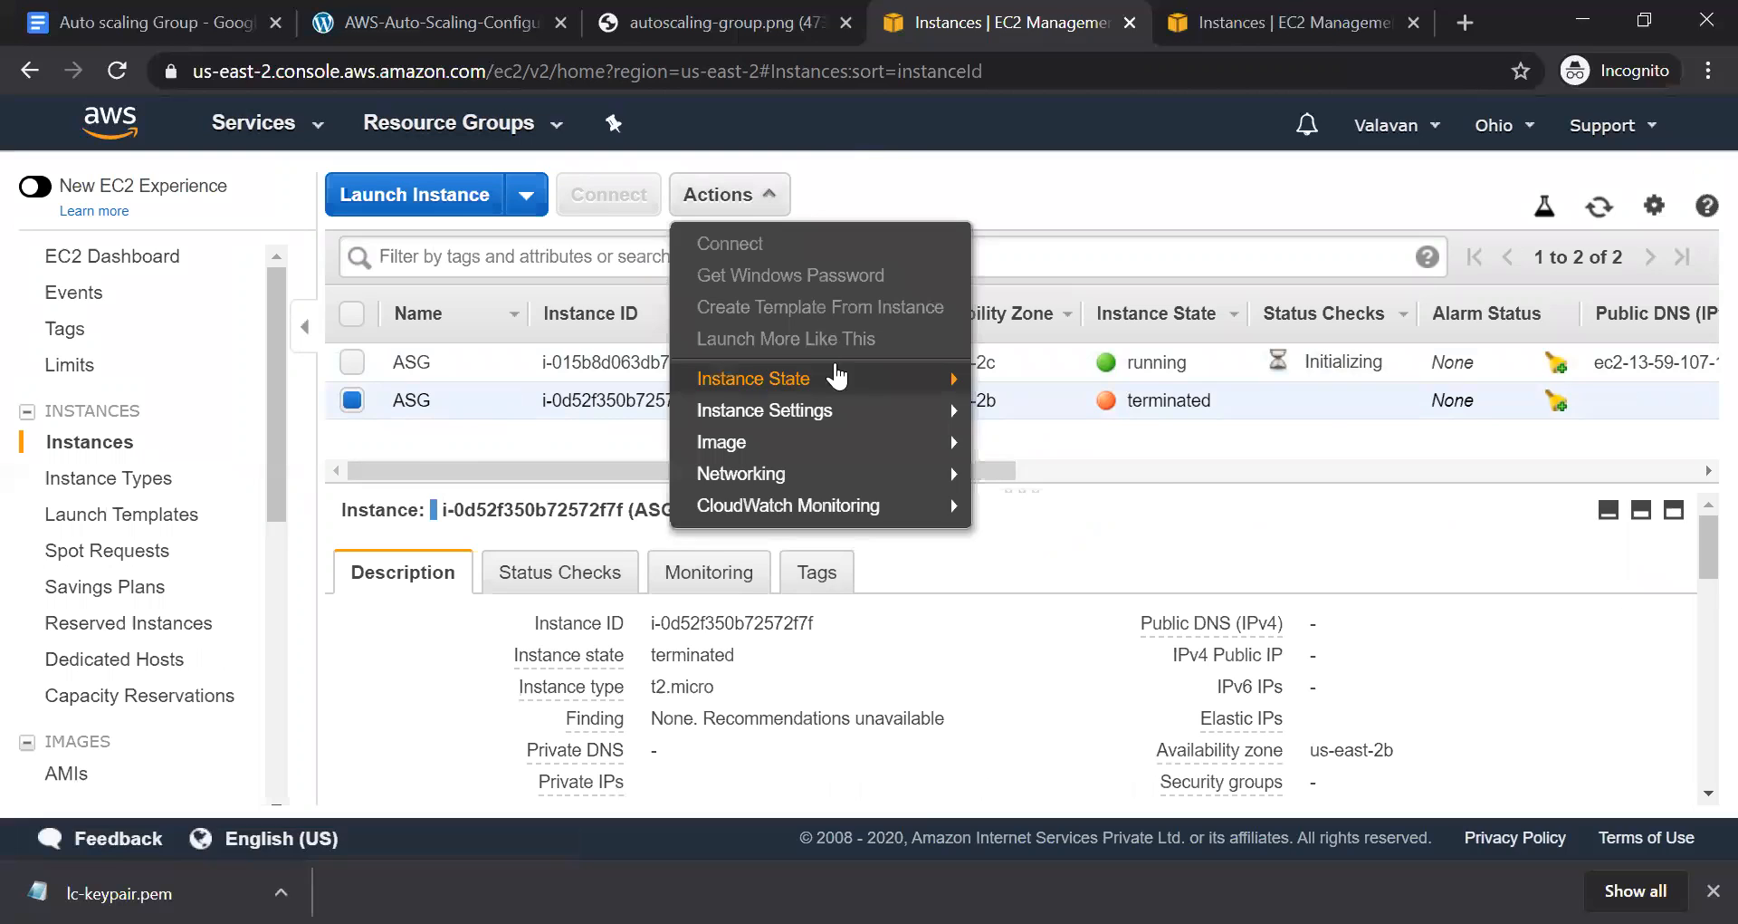
{"action": "mouse_move", "coordinate": [901, 412]}
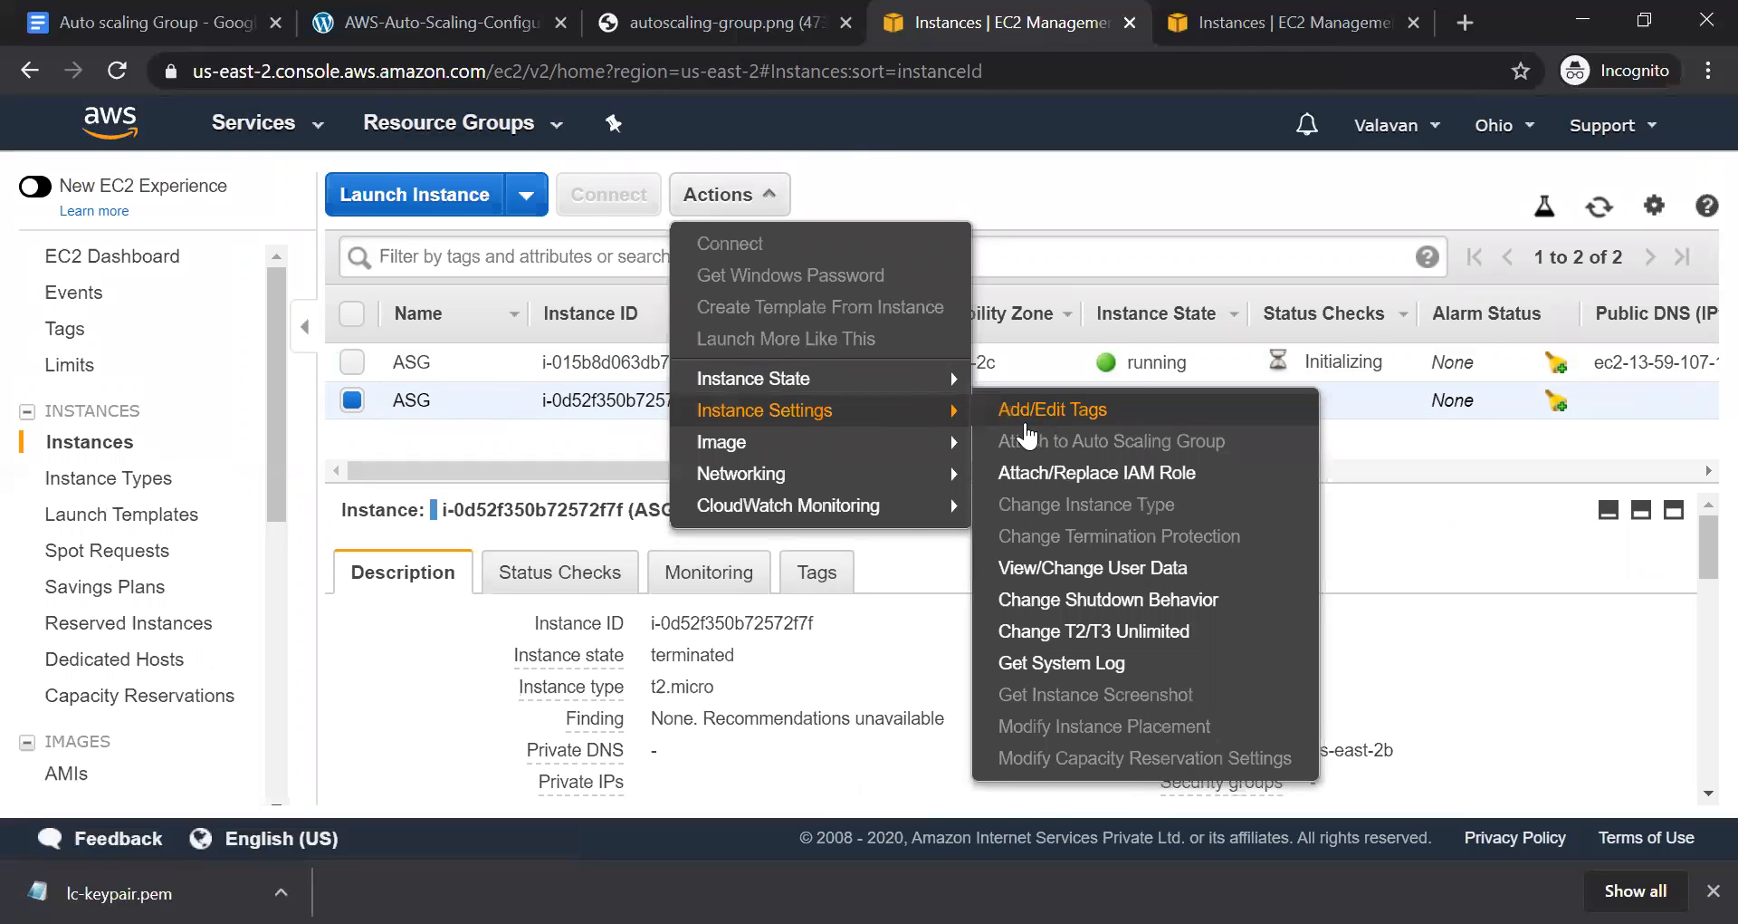
{"action": "mouse_move", "coordinate": [1079, 440]}
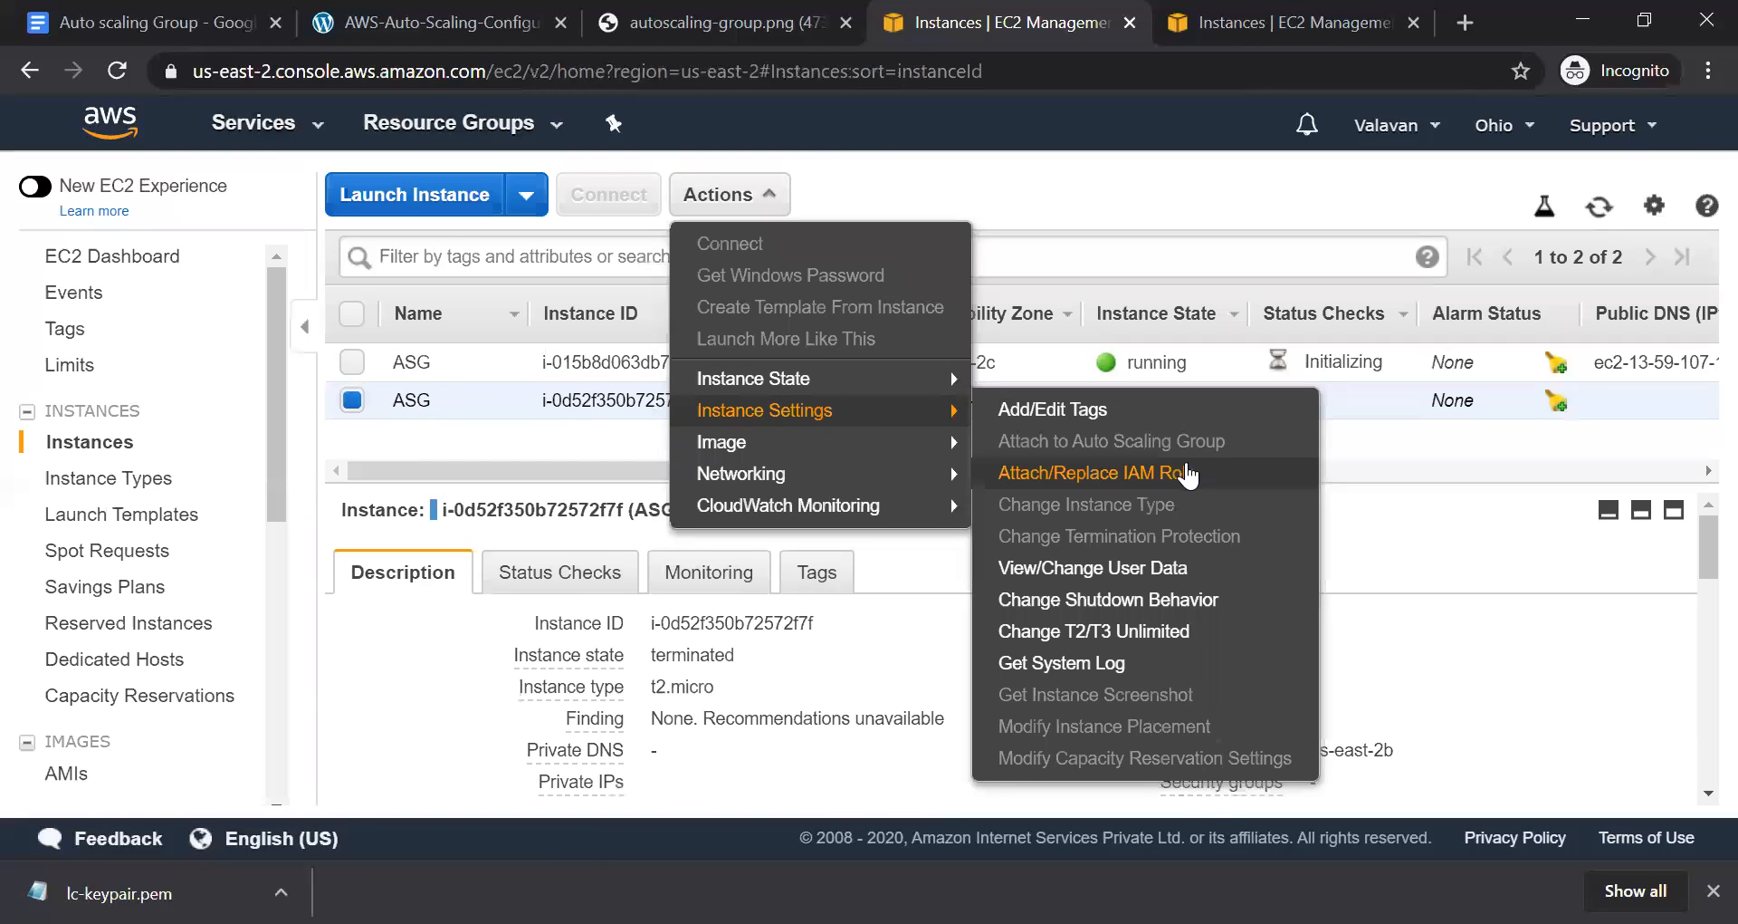
Select only the running ASG instance, look at its available instance settings and examine its description details
{"action": "left_click", "coordinate": [351, 363]}
{"action": "left_click", "coordinate": [352, 313]}
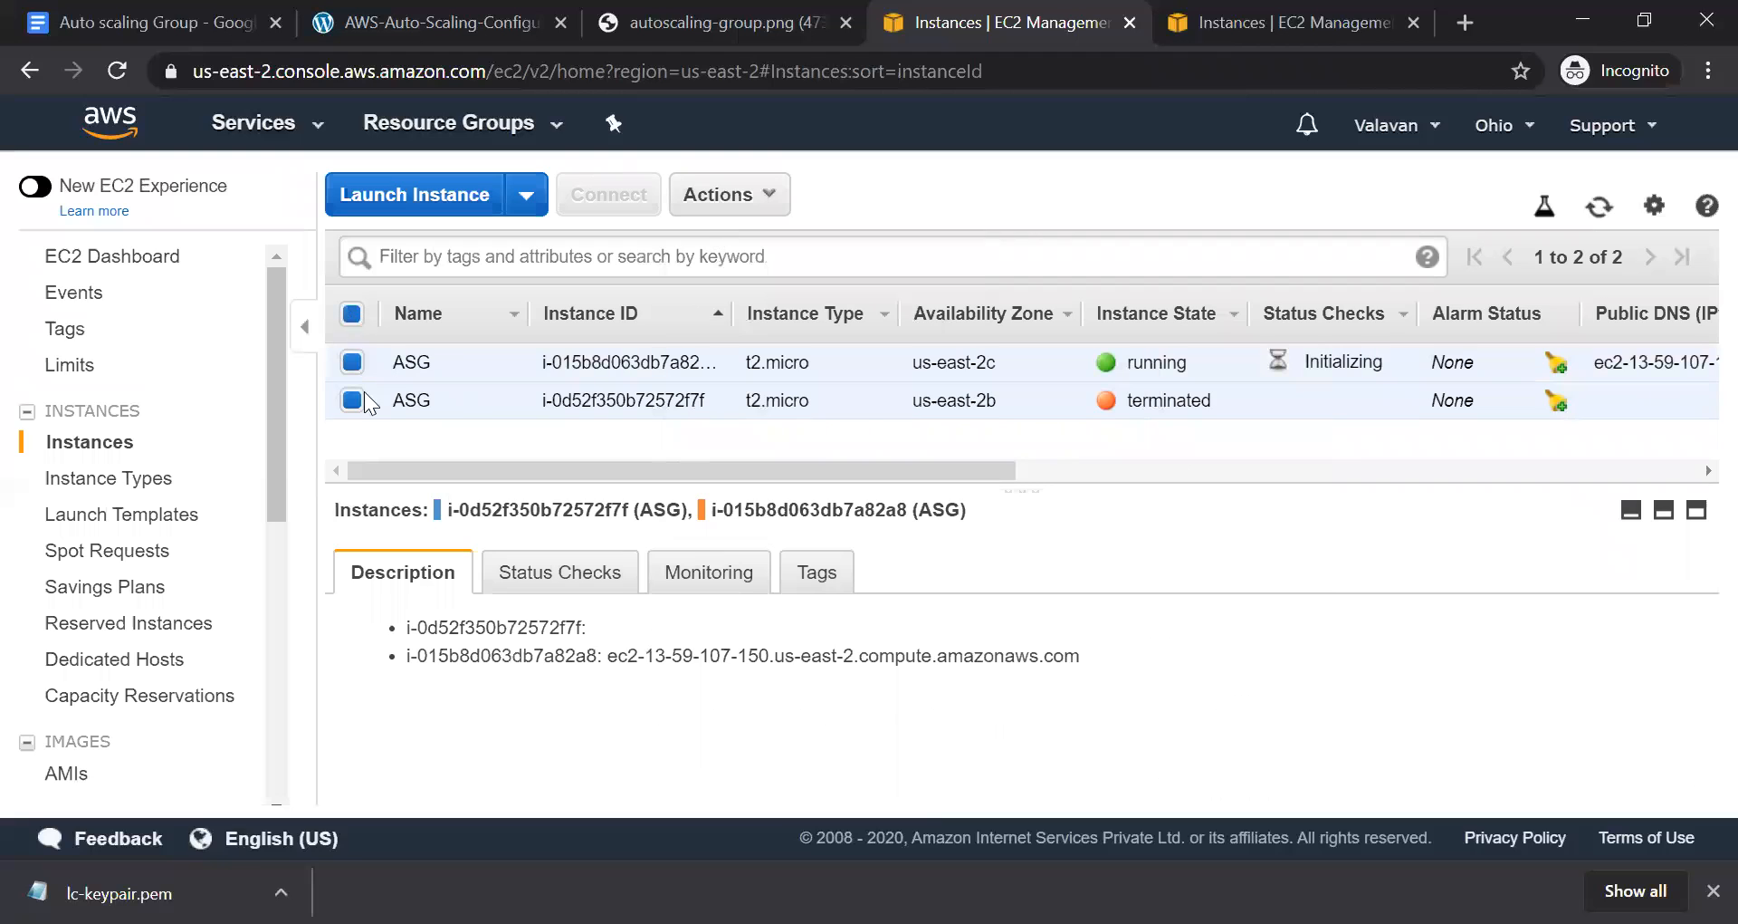
{"action": "left_click", "coordinate": [353, 363]}
{"action": "left_click", "coordinate": [760, 216]}
{"action": "mouse_move", "coordinate": [815, 410]}
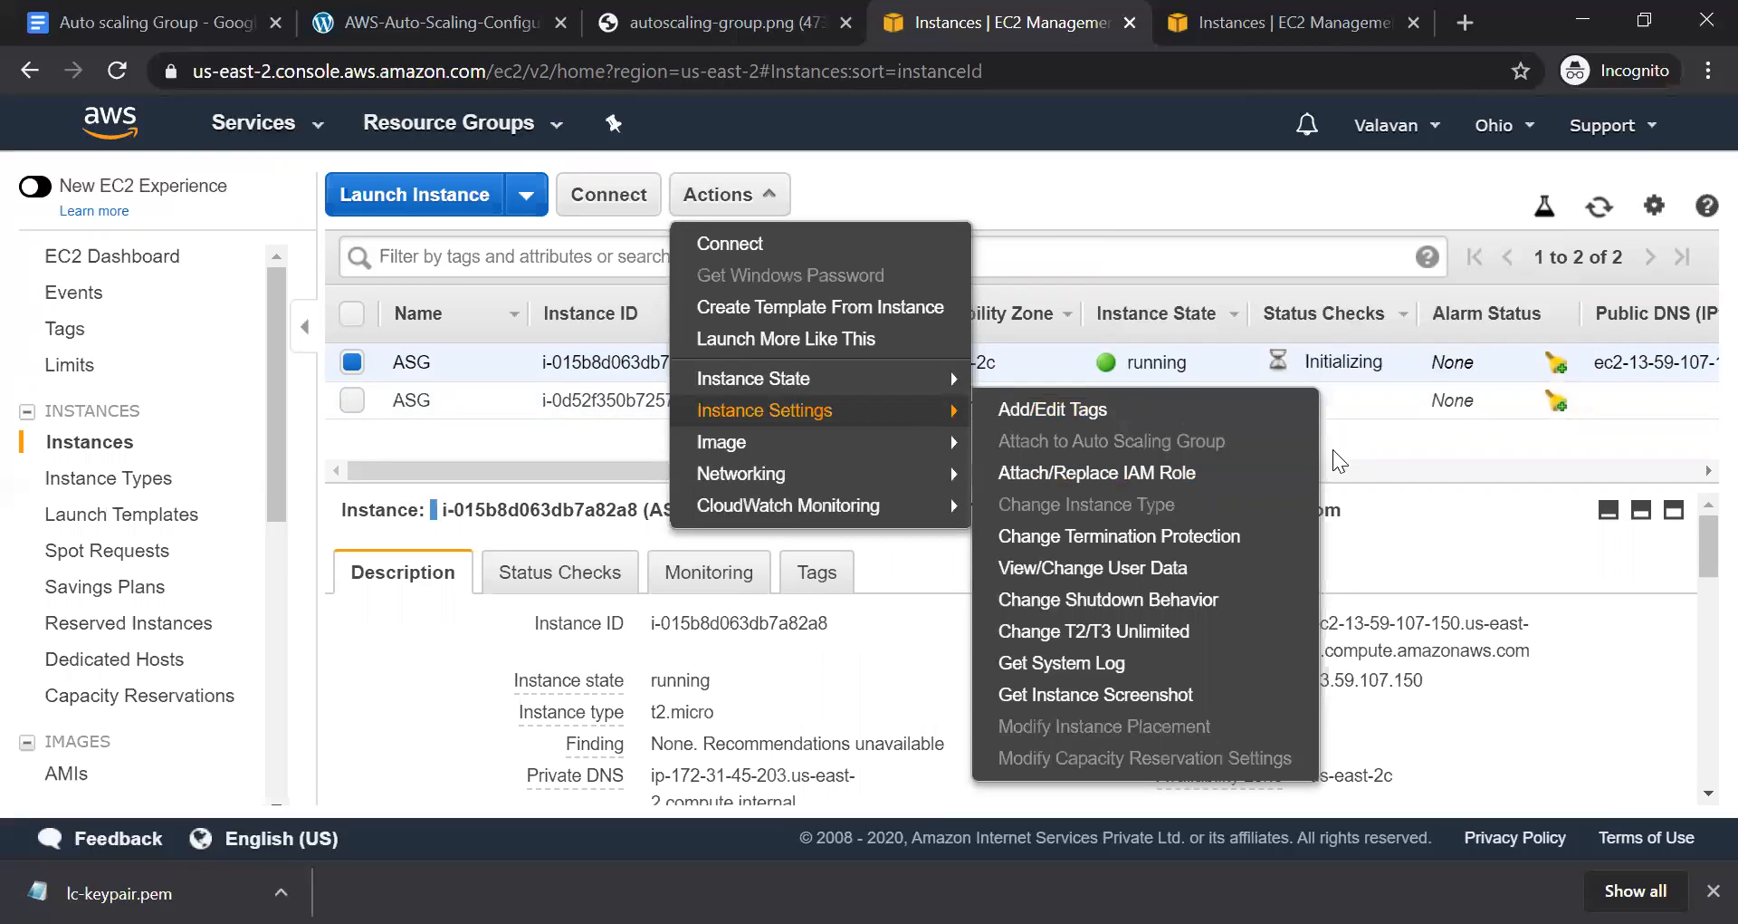
{"action": "left_click", "coordinate": [1390, 455]}
{"action": "scroll", "coordinate": [478, 554], "scroll_direction": "down", "scroll_amount": 5}
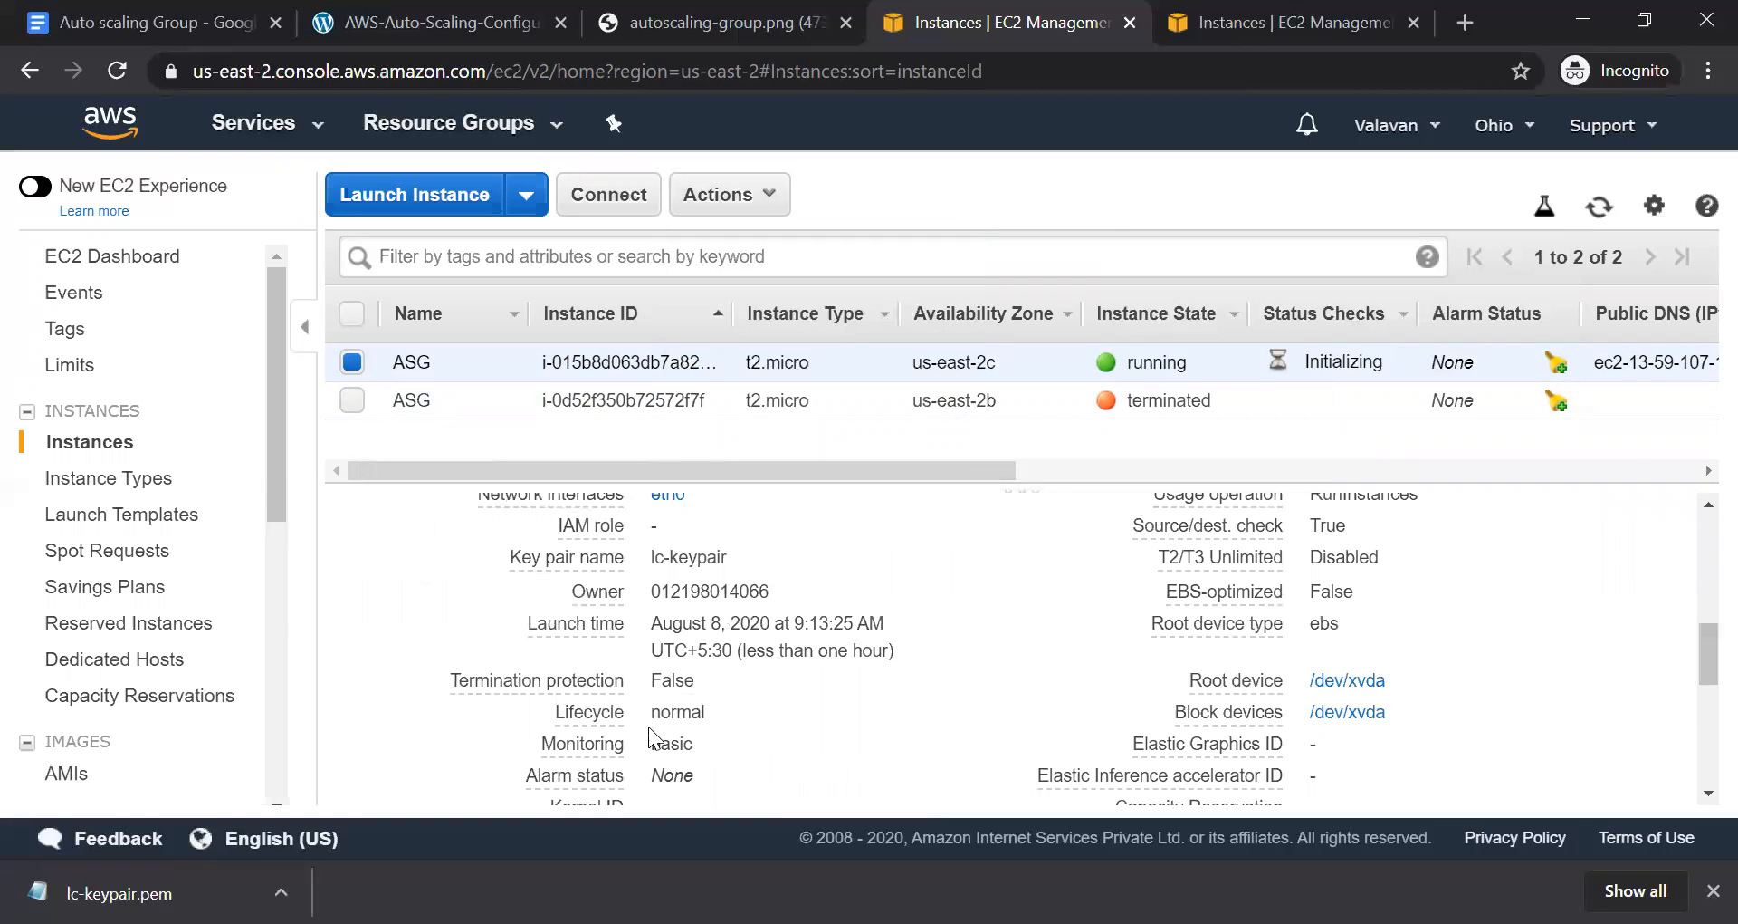
{"action": "mouse_move", "coordinate": [1143, 520]}
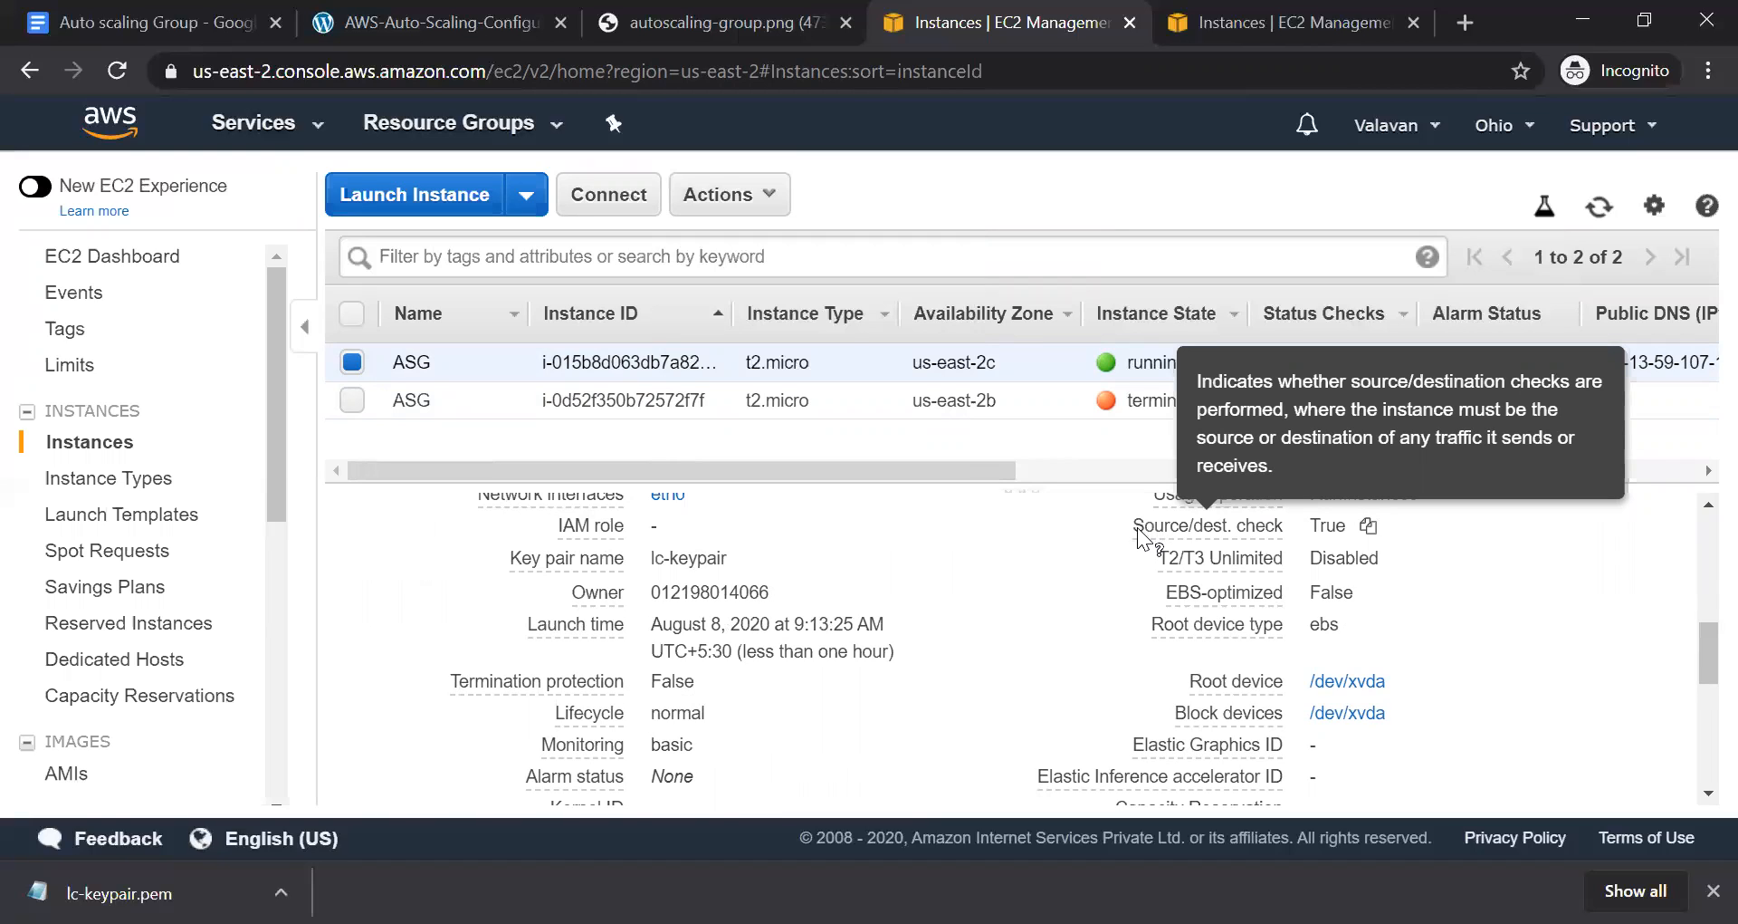
Consult the AWS Auto Scaling configurations diagram and switch to the Auto scaling Group notes in Google Docs
{"action": "left_click", "coordinate": [681, 11]}
{"action": "left_click", "coordinate": [408, 22]}
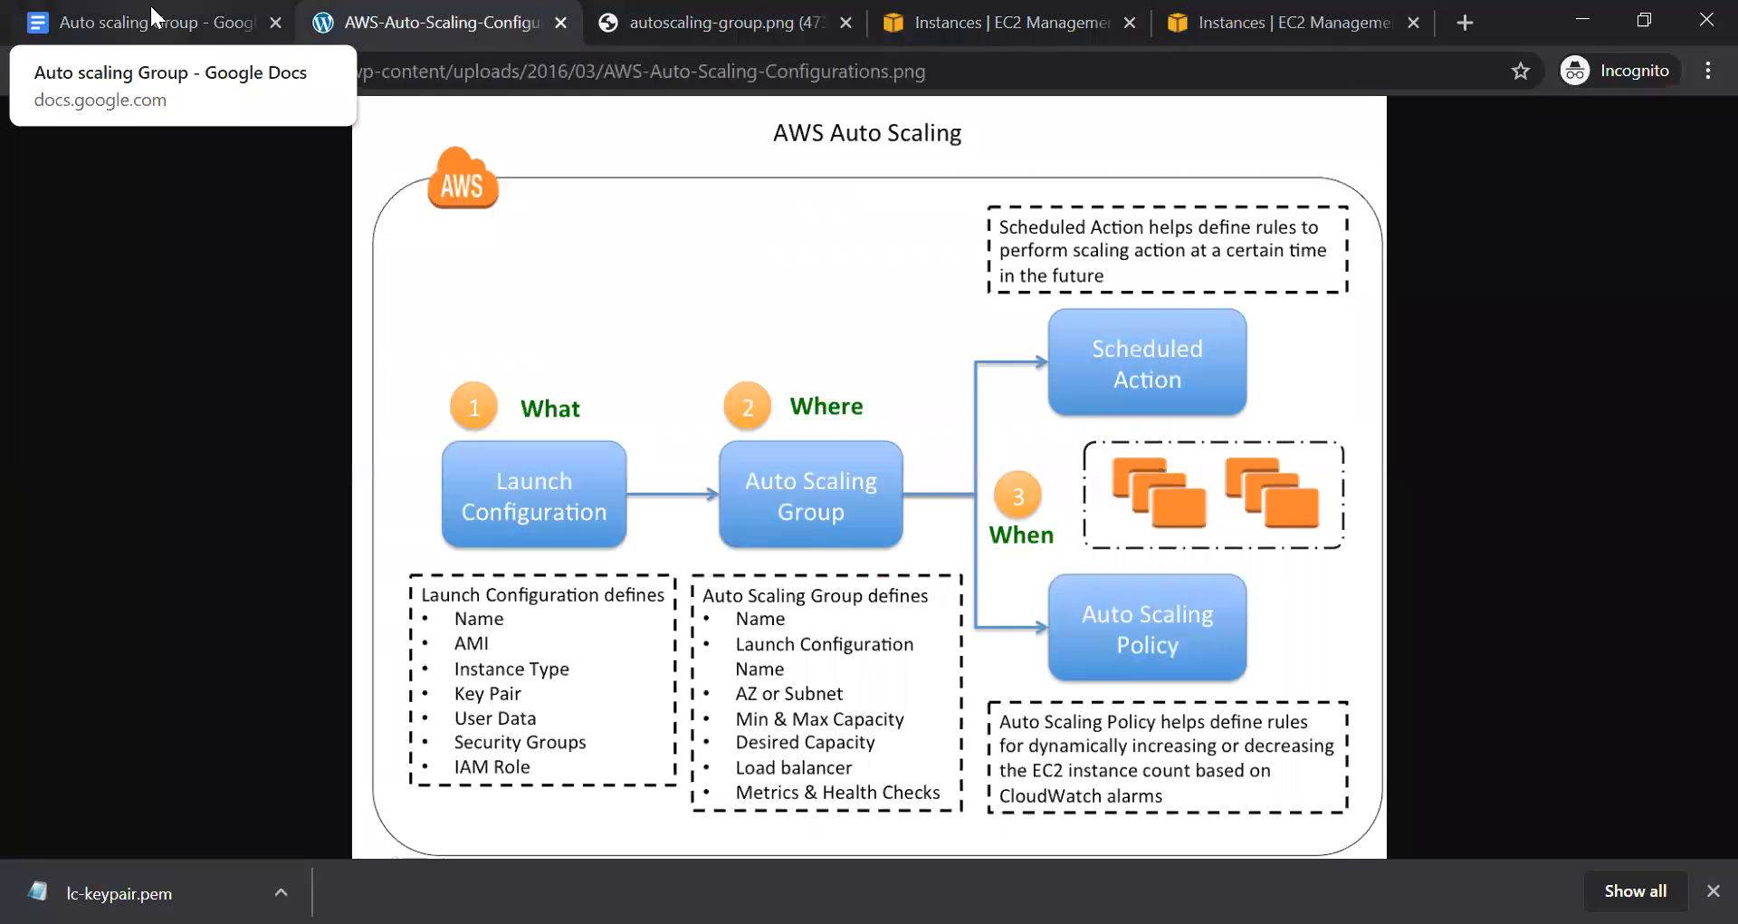
{"action": "left_click", "coordinate": [155, 18]}
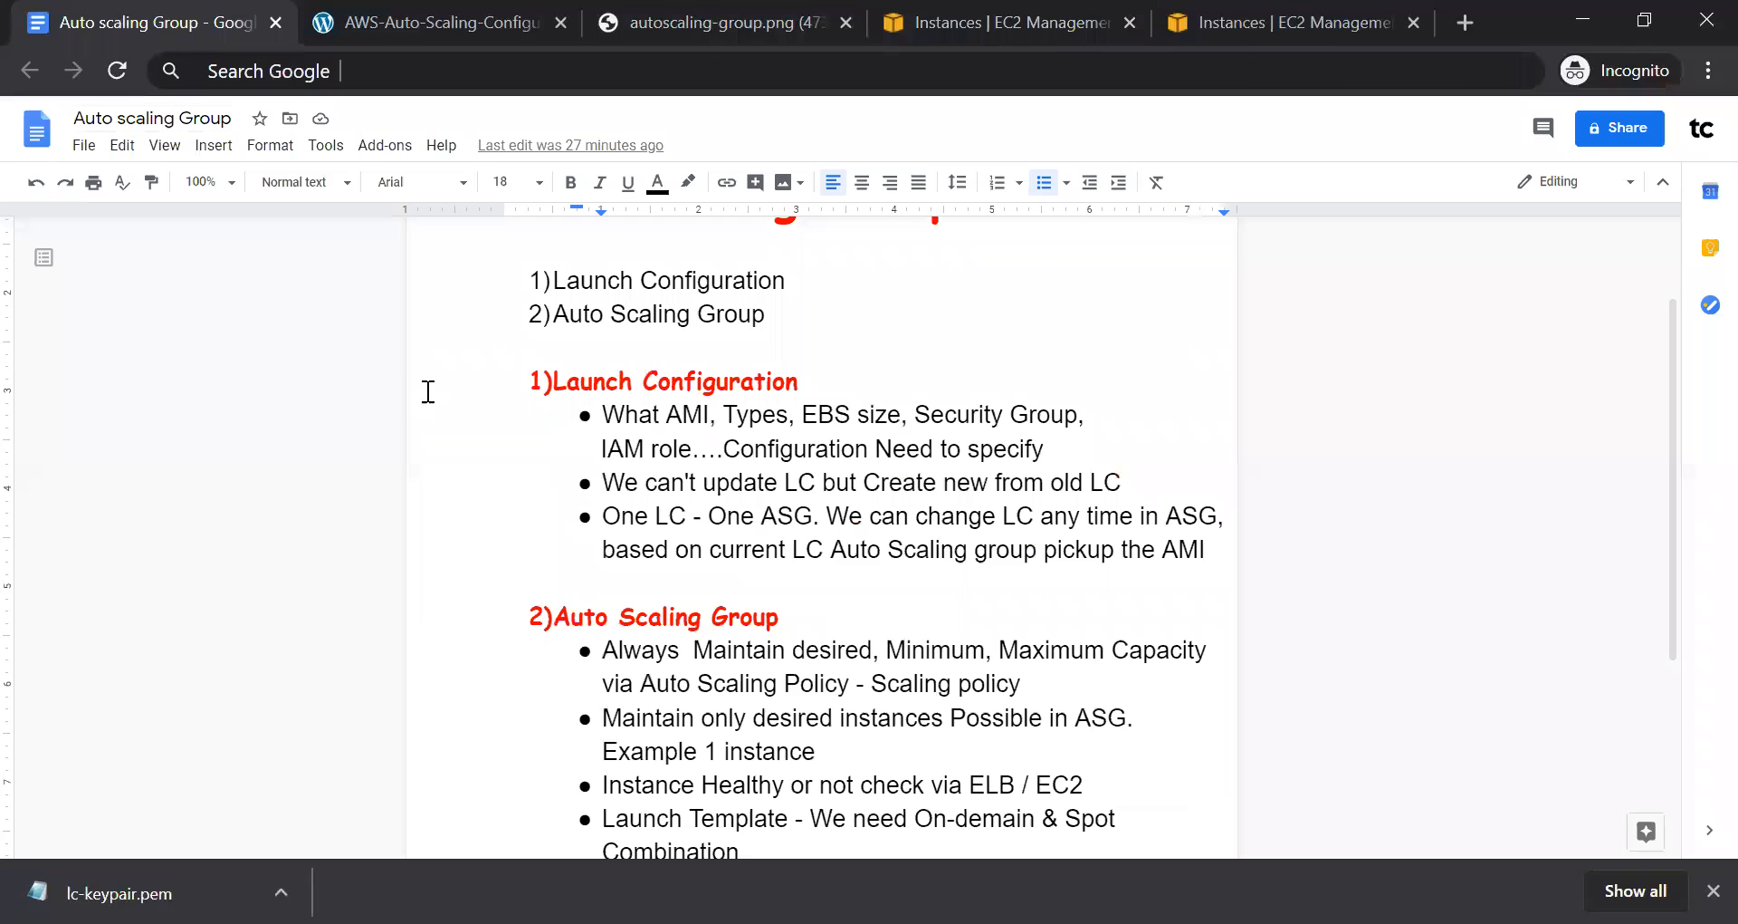